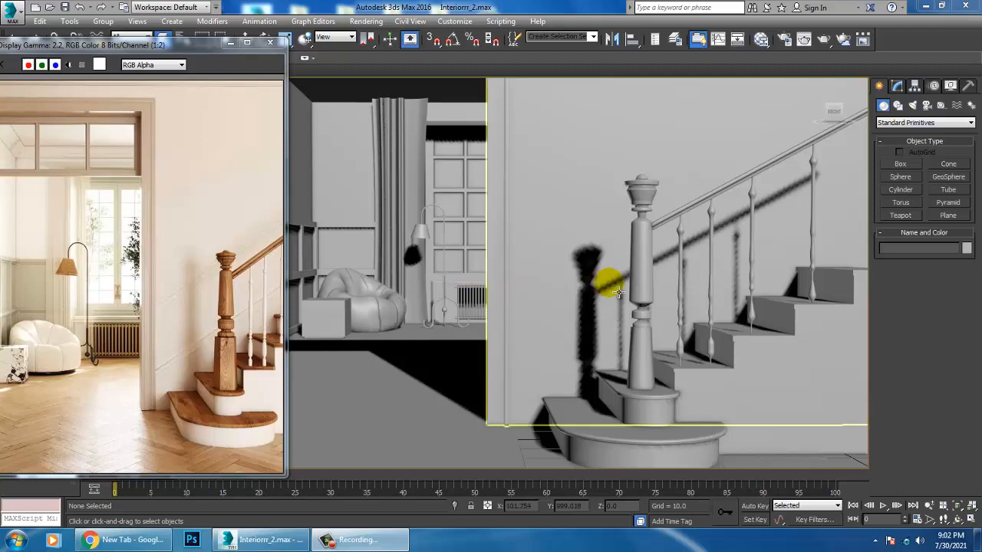
Step: Raise the top vertices of the front wall with the doorway by about 13.3 units to match the surrounding walls' height
middle_click_drag(552, 261, 614, 274, "alt")
middle_click_drag(595, 228, 614, 252, "alt")
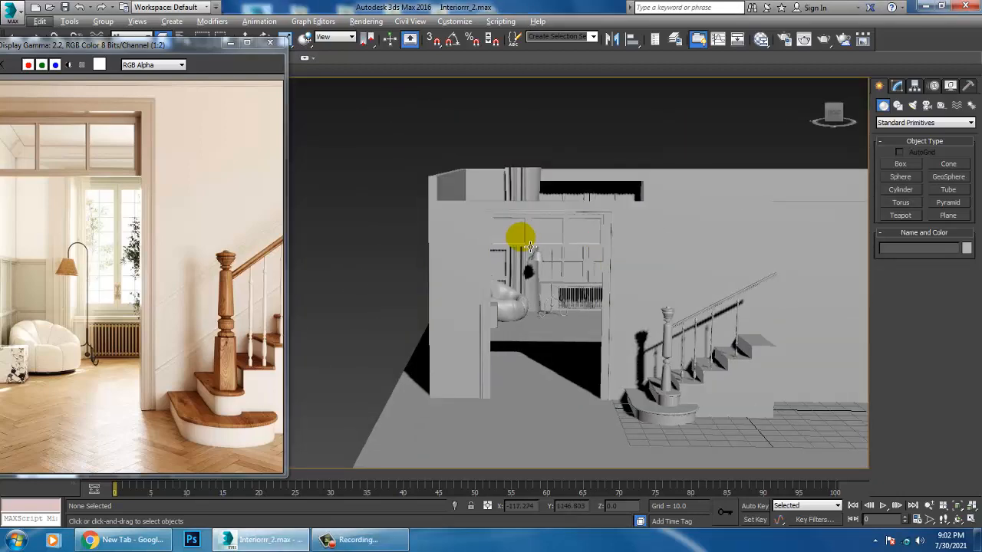
left_click(746, 230)
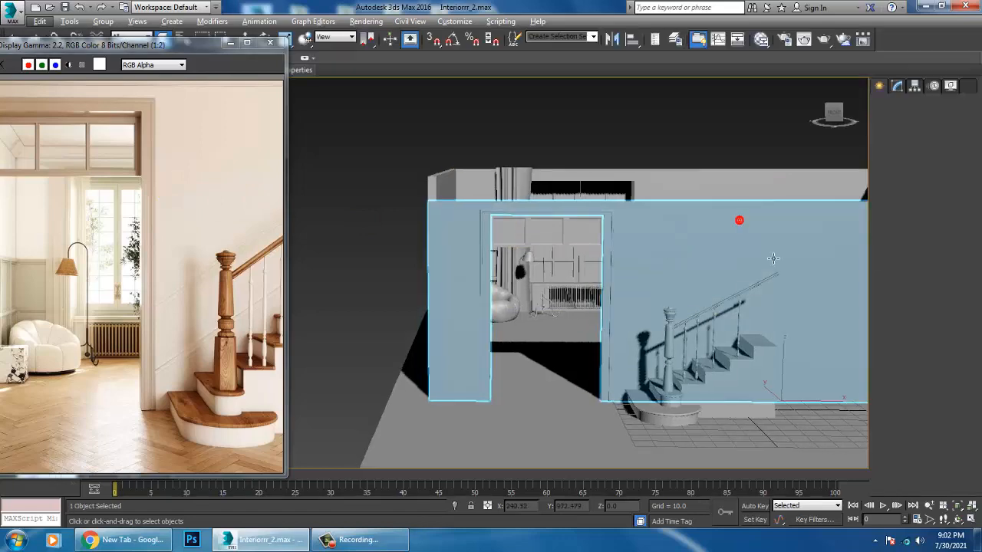
mouse_move(745, 230)
middle_mouse_down("alt")
mouse_move(693, 246)
mouse_move(706, 250)
mouse_move(655, 228)
mouse_move(682, 243)
mouse_move(666, 235)
middle_mouse_up("alt")
key("1")
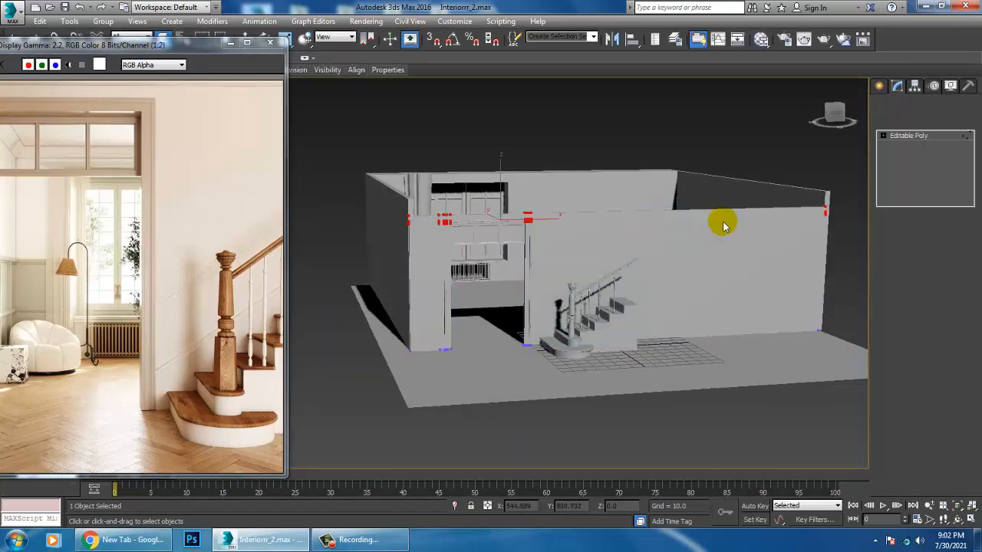
key("alt+w")
right_click(691, 165)
key("alt+w")
scroll(629, 230, "down", 3)
scroll(610, 233, "up", 5)
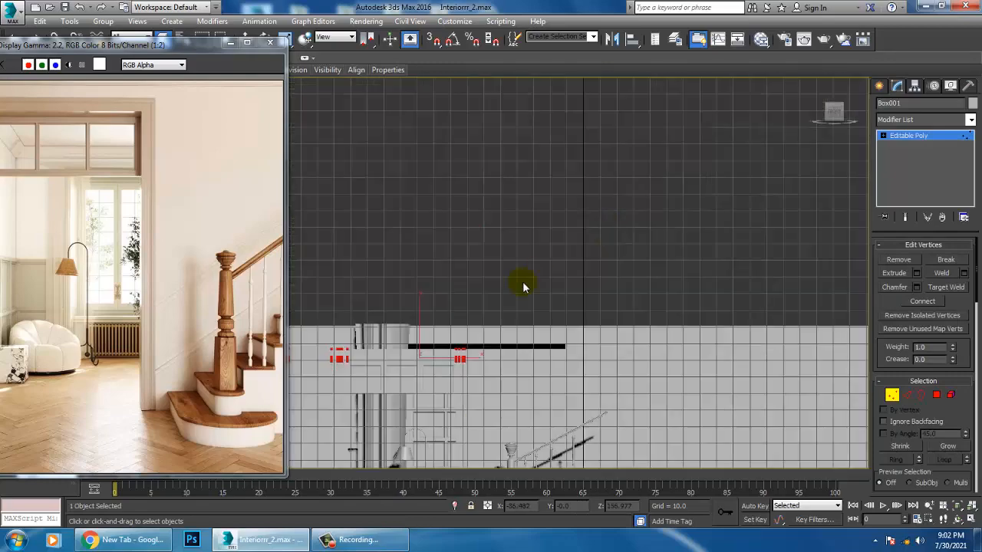
middle_click_drag(526, 284, 592, 245)
scroll(568, 261, "down", 2)
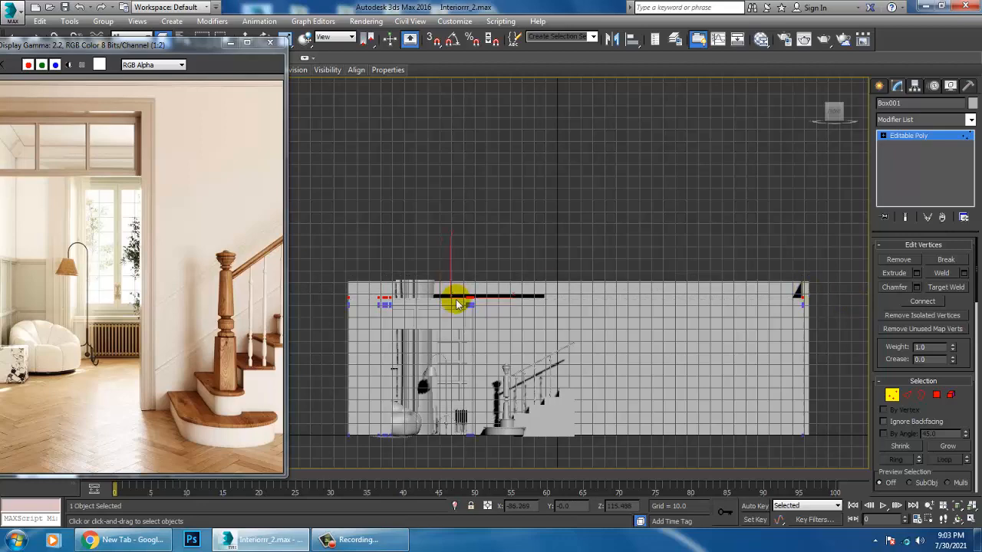
scroll(471, 282, "up", 4)
middle_click_drag(500, 281, 554, 273)
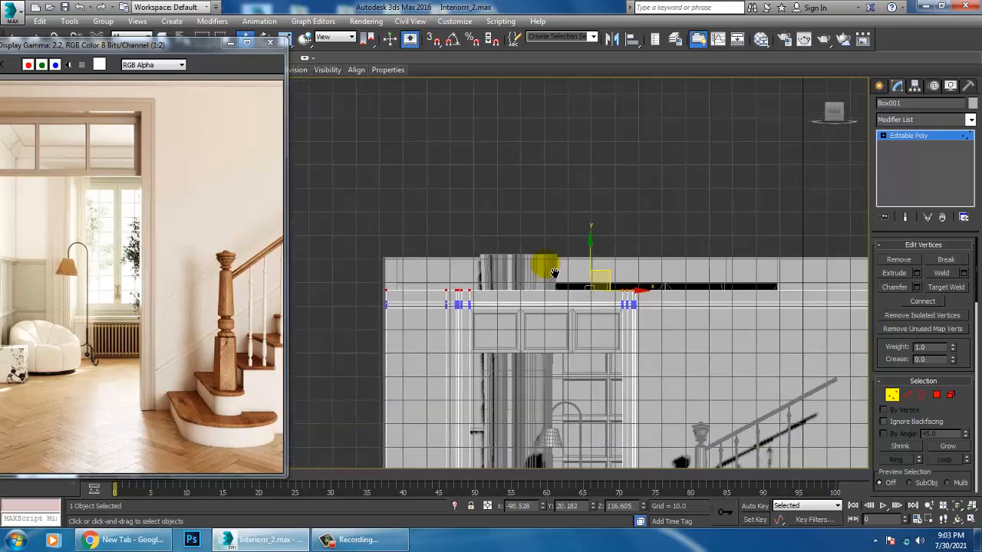
scroll(595, 273, "up", 2)
left_click_drag(596, 273, 605, 230)
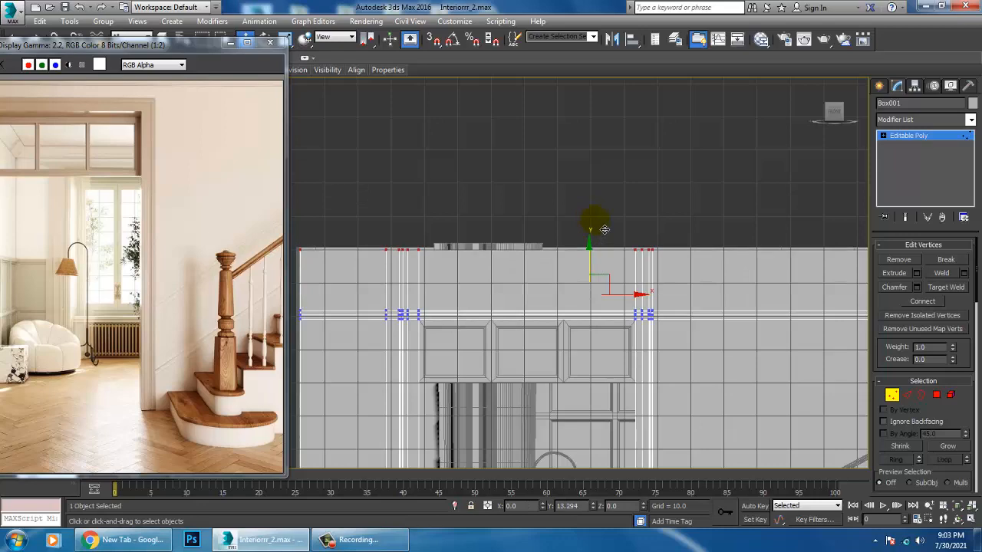
Step: Check the raised wall in perspective and reposition the reference image window so the whole picture is visible
key("alt+w")
right_click(751, 351)
key("alt+w")
middle_click_drag(688, 313, 692, 318, "alt")
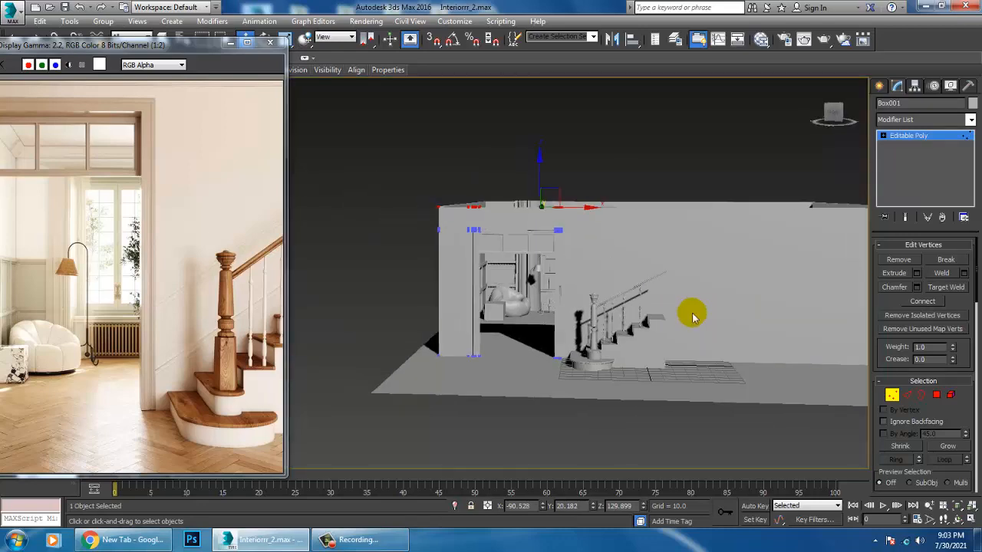
scroll(692, 317, "up", 5)
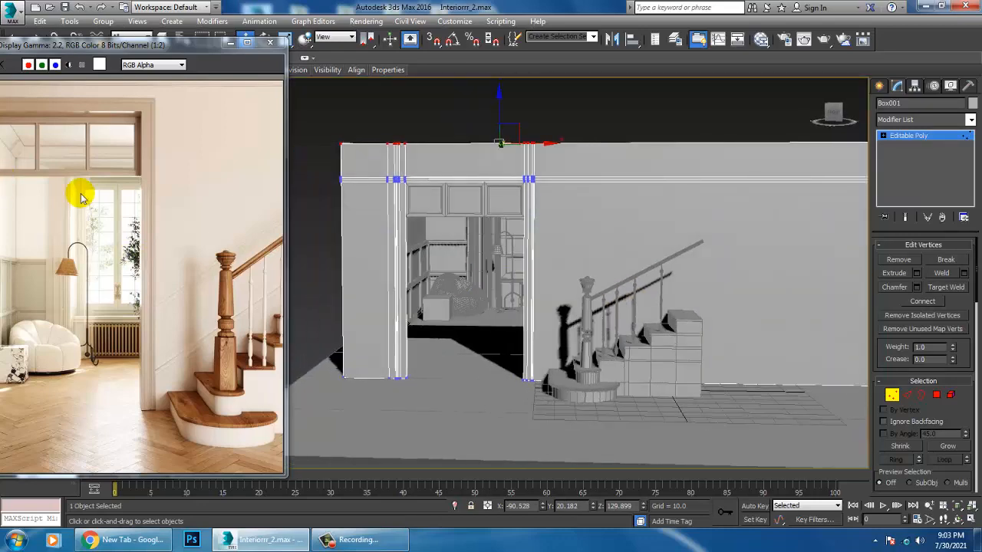
left_click_drag(81, 45, 139, 38)
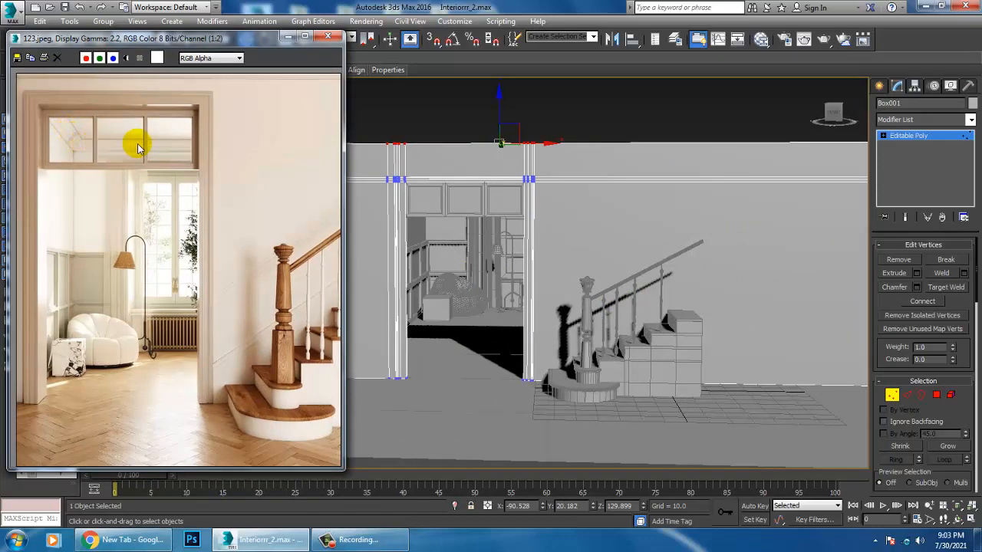
Step: Draw a closed, curved cornice profile with the Line tool at the wall's upper outer corner in the front view
middle_click_drag(580, 233, 624, 248)
key("alt+w")
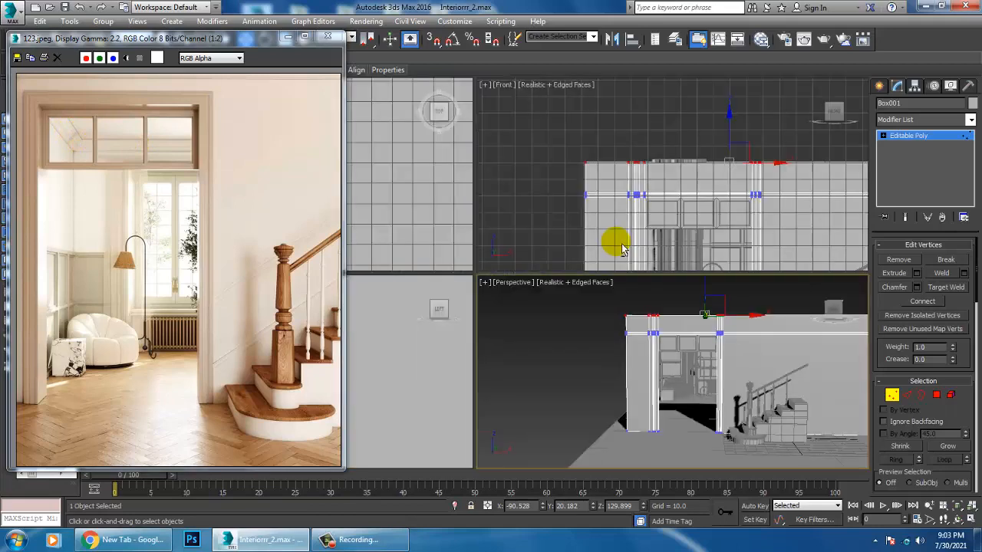
middle_click_drag(657, 159, 683, 198)
key("alt+w")
key("F3")
scroll(567, 262, "up", 3)
middle_click_drag(567, 262, 837, 263)
middle_click_drag(694, 316, 816, 318)
scroll(694, 313, "up", 3)
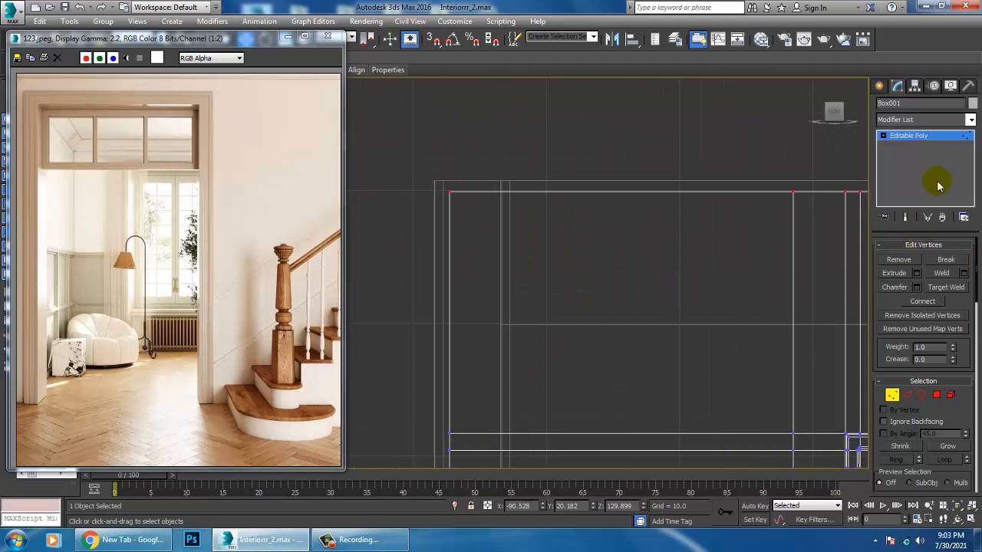
left_click(878, 86)
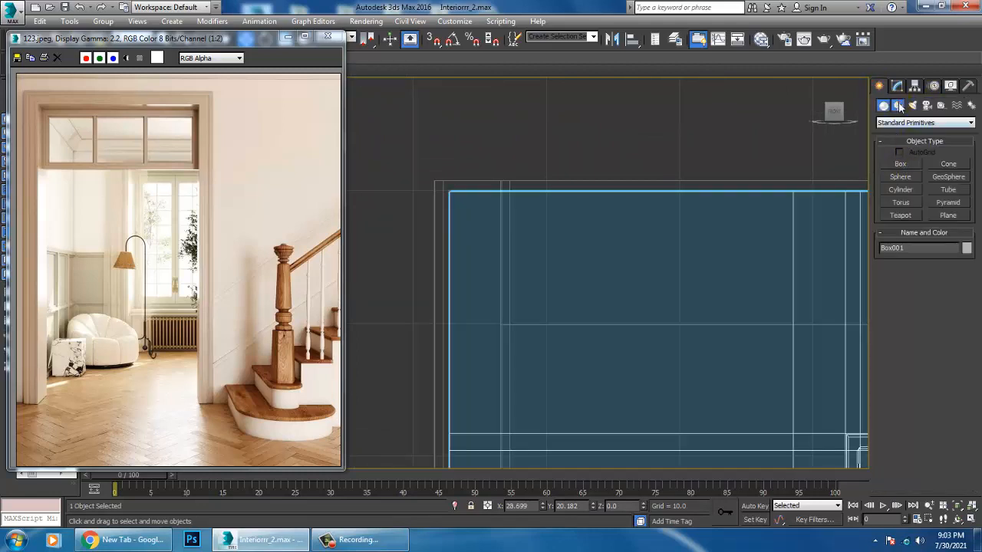
left_click(898, 106)
left_click(900, 174)
scroll(574, 184, "down", 2)
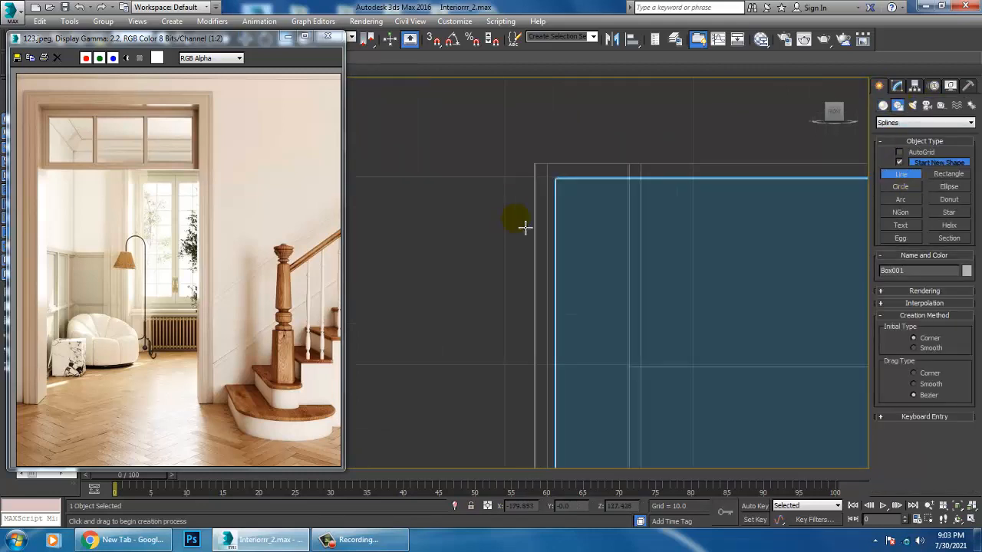
scroll(581, 173, "up", 3)
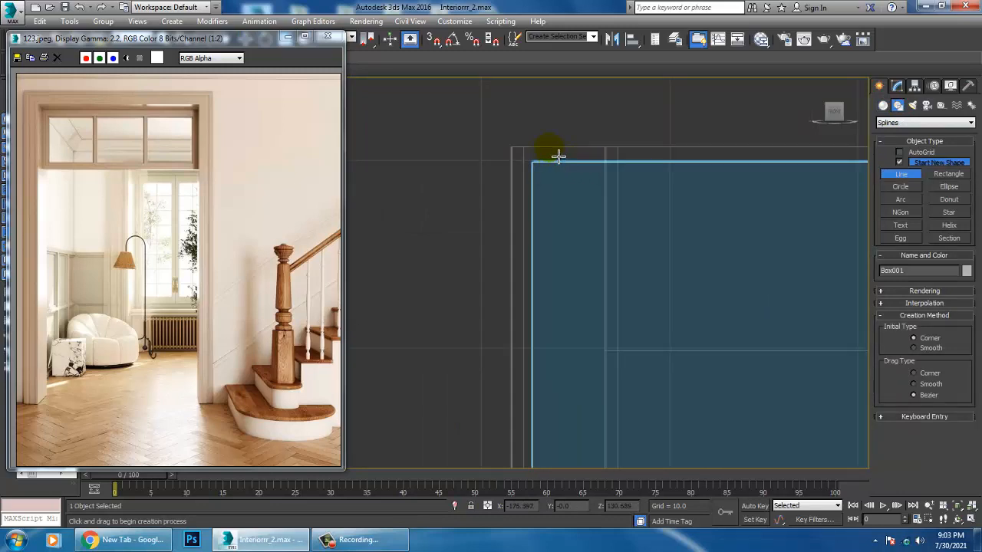
left_click(558, 156)
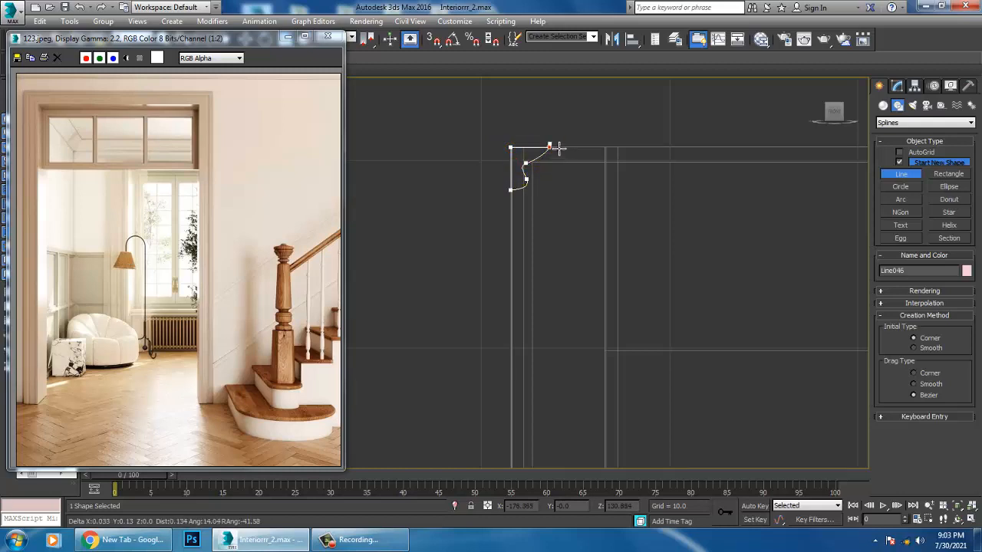
left_click(550, 143)
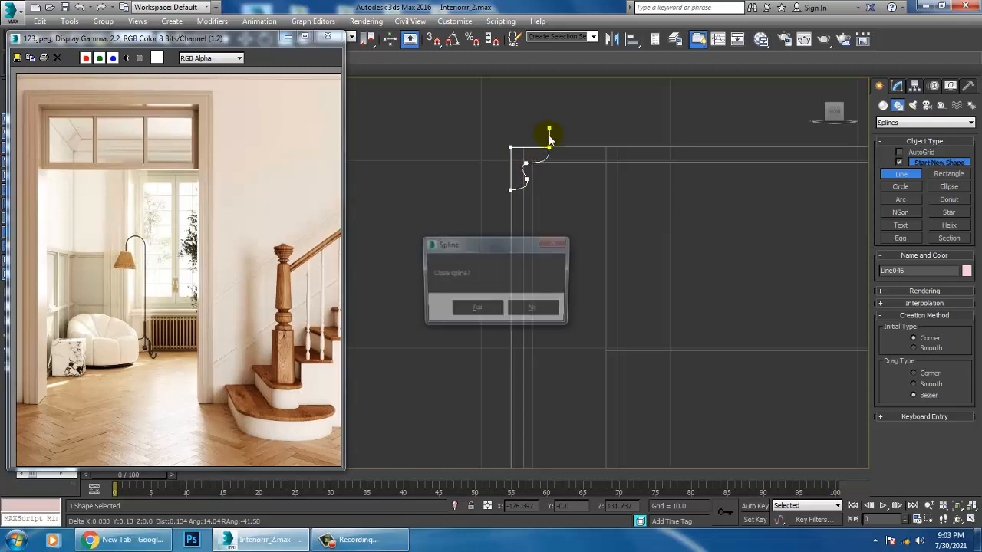
left_click(483, 310)
Step: Align the cornice profile's upper vertices with the wall's top edge and its straight-side vertices with the wall's outer edge
mouse_move(600, 178)
middle_mouse_down()
mouse_move(610, 184)
mouse_move(597, 184)
middle_mouse_up()
right_click(583, 181)
scroll(551, 175, "up", 3)
middle_click_drag(523, 181, 554, 192)
key("1")
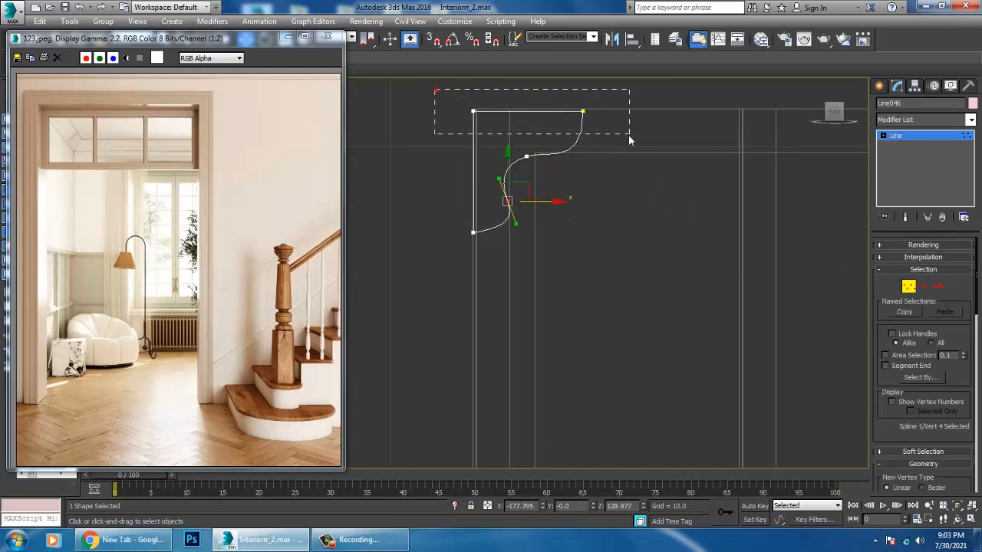
left_click_drag(629, 140, 629, 140)
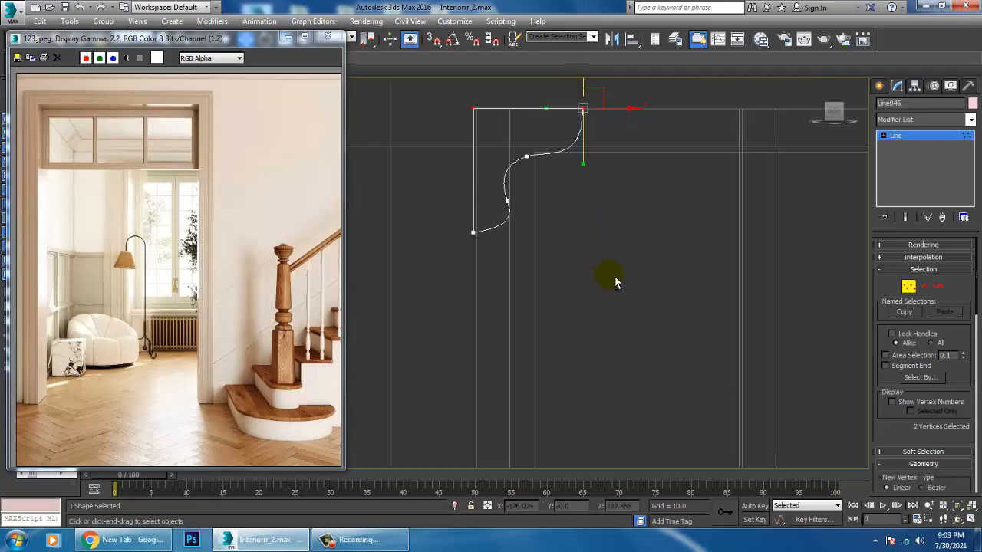
key("alt+w")
key("alt+w")
middle_click_drag(634, 184, 687, 221)
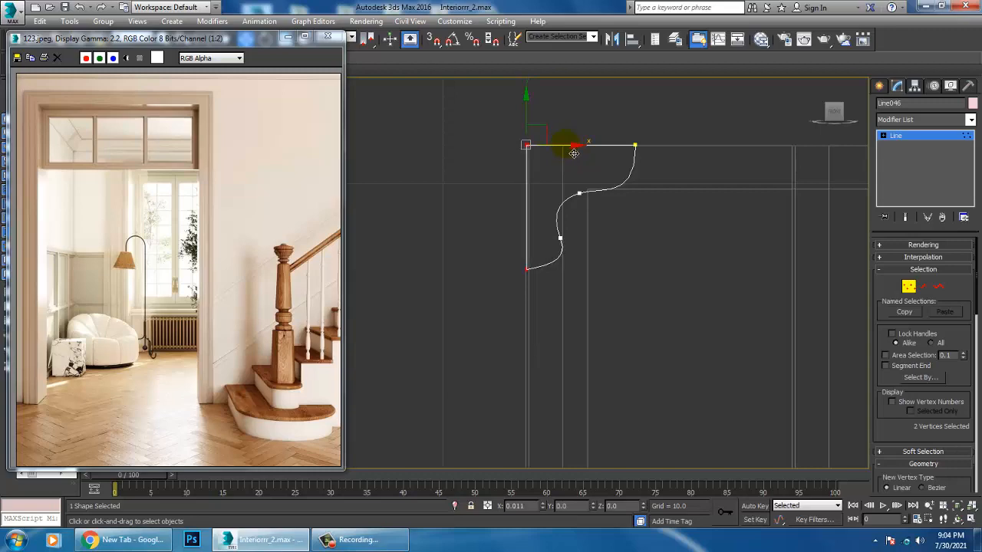
Step: Apply an Extrude modifier to the cornice profile with an amount of 153
key("alt+w")
middle_click(680, 329)
key("alt+w")
middle_click_drag(679, 329, 730, 259, "alt")
scroll(731, 259, "up", 2)
left_click(904, 144)
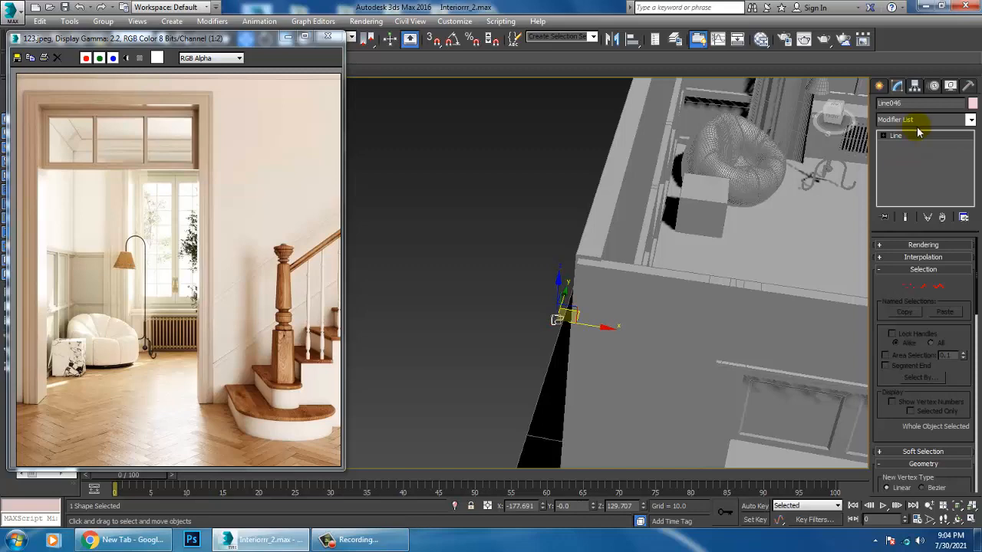
left_click(918, 123)
scroll(918, 211, "down", 6)
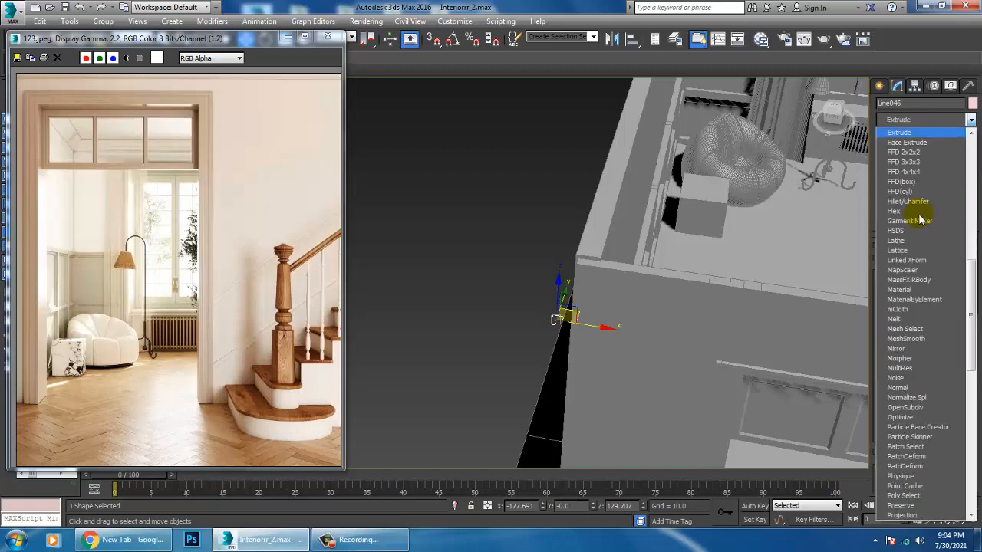
left_click(899, 132)
middle_click_drag(646, 235, 629, 263, "alt")
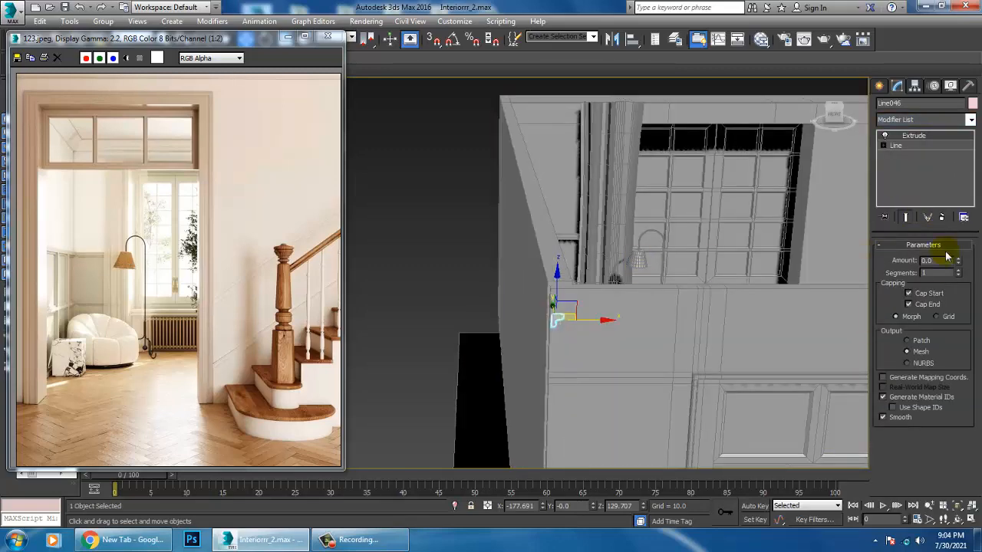
left_click_drag(964, 263, 925, 97)
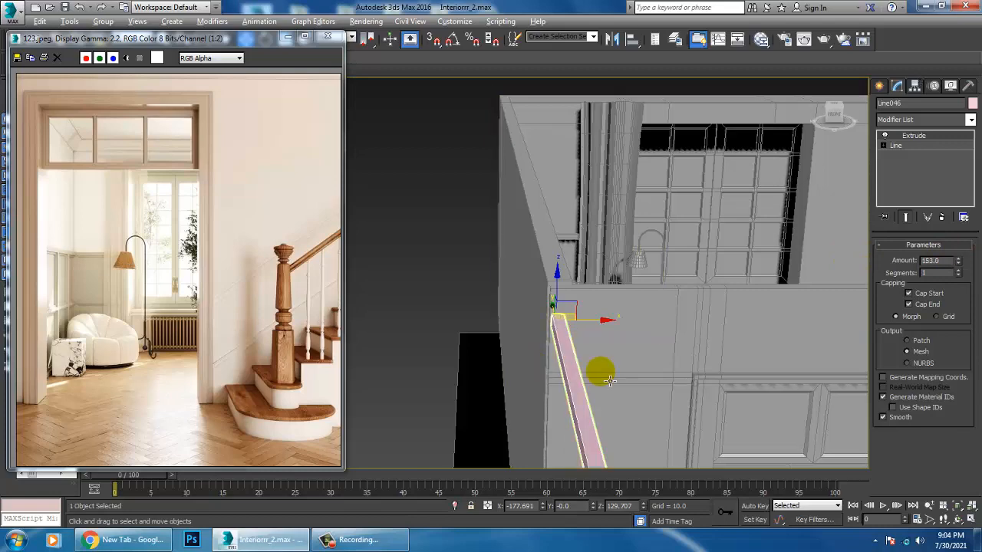
Step: Move the extruded cornice back into the far room and sideways onto the inner face of its side wall
middle_click_drag(598, 370, 500, 290, "alt")
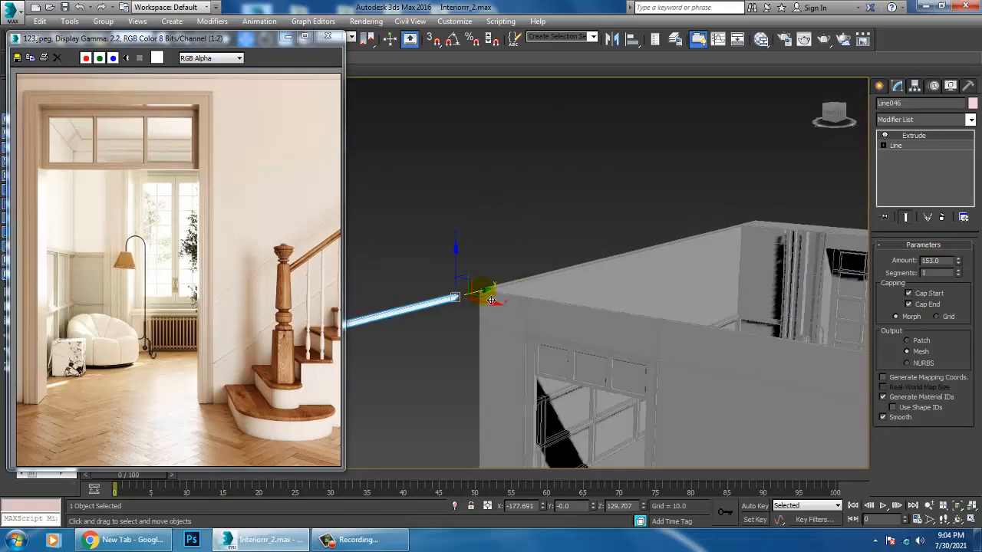
left_click_drag(491, 300, 781, 255)
key("z")
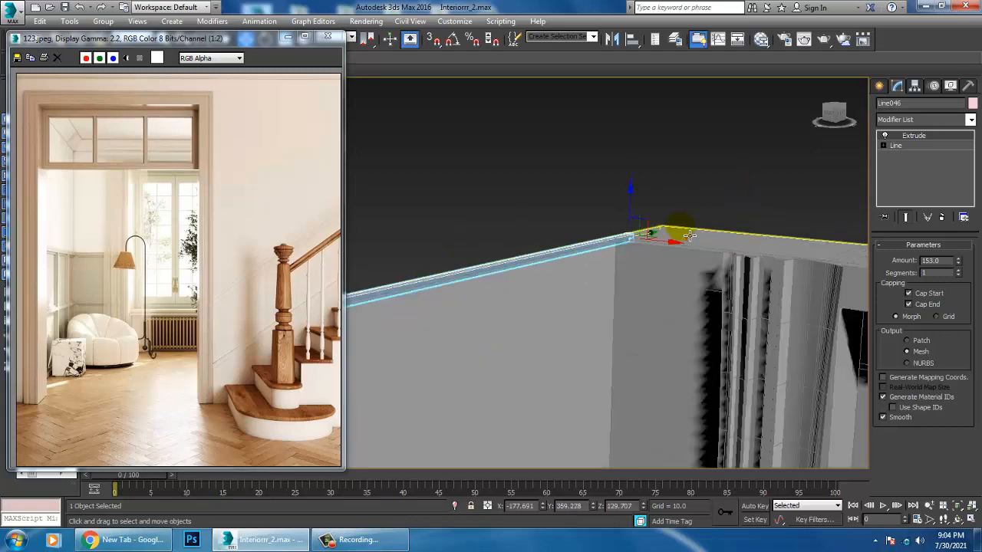
middle_click_drag(682, 238, 460, 267, "alt")
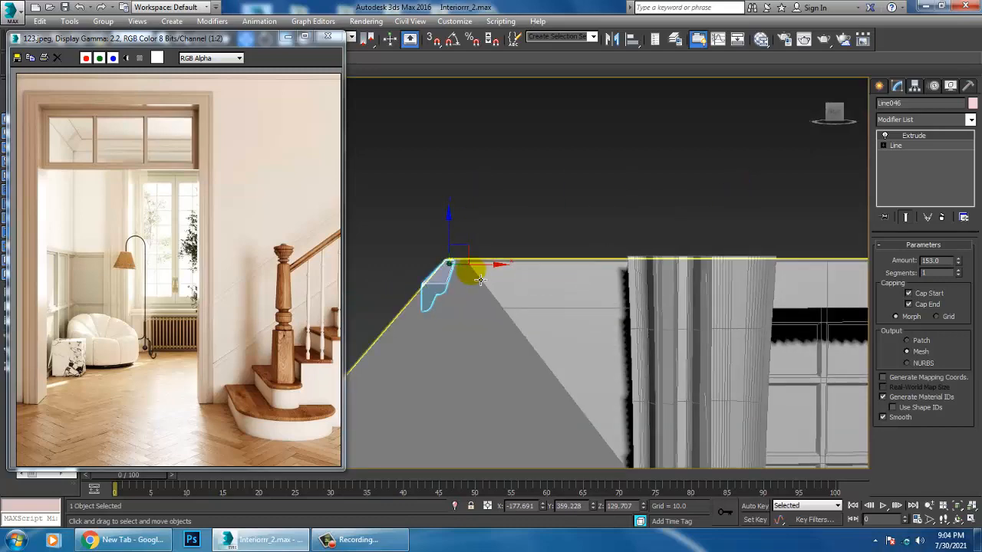
left_click_drag(478, 267, 514, 275)
middle_click_drag(516, 274, 548, 277, "alt")
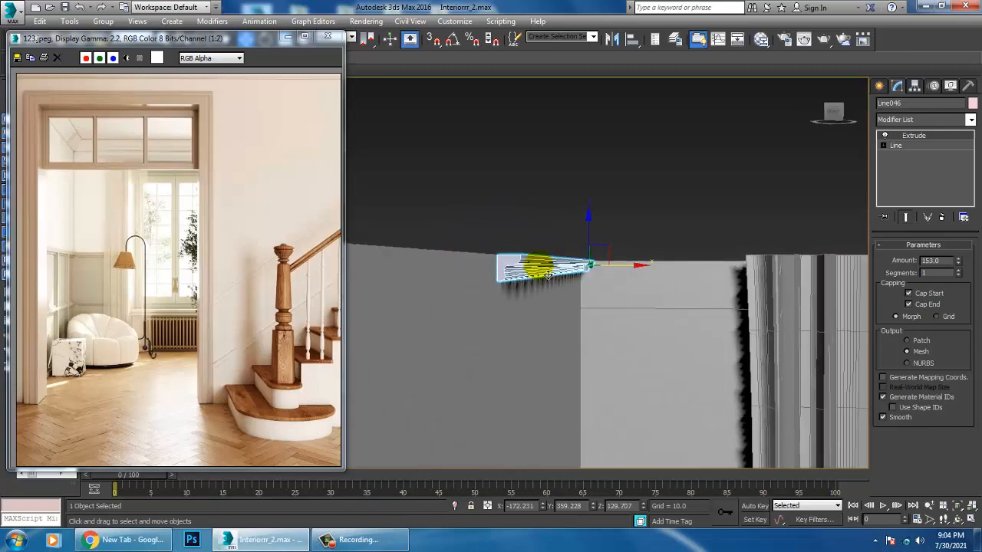
Step: Fit the cornice into the far room's back corner in the top view, at about X -172.7, Y 344.7
key("alt+w")
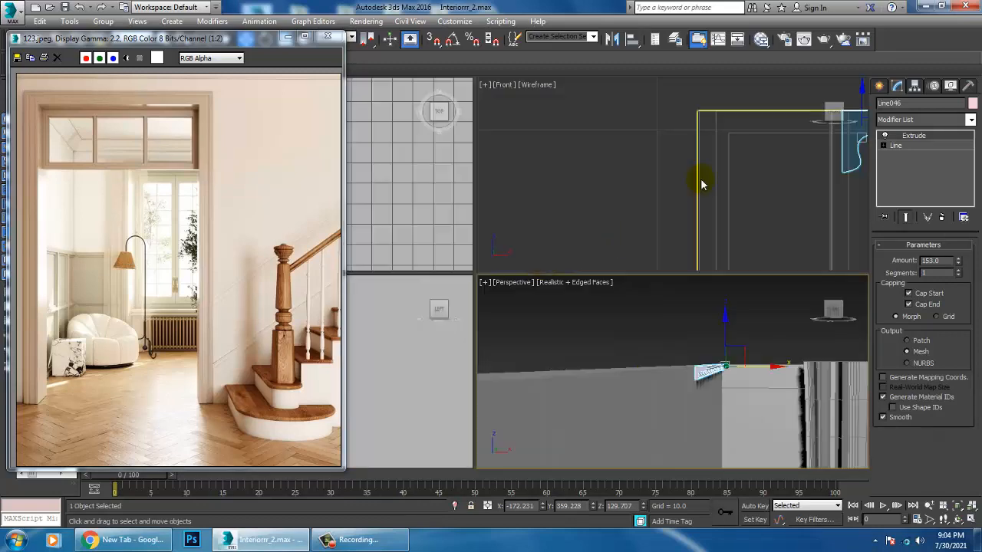
key("alt+w")
key("z")
scroll(543, 234, "down", 3)
scroll(559, 192, "up", 4)
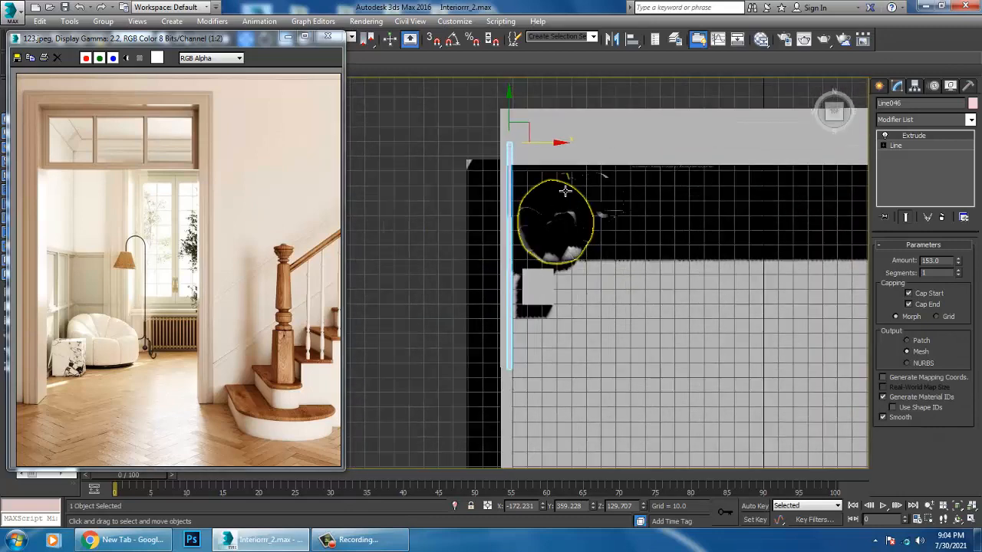
middle_click_drag(549, 155, 556, 297)
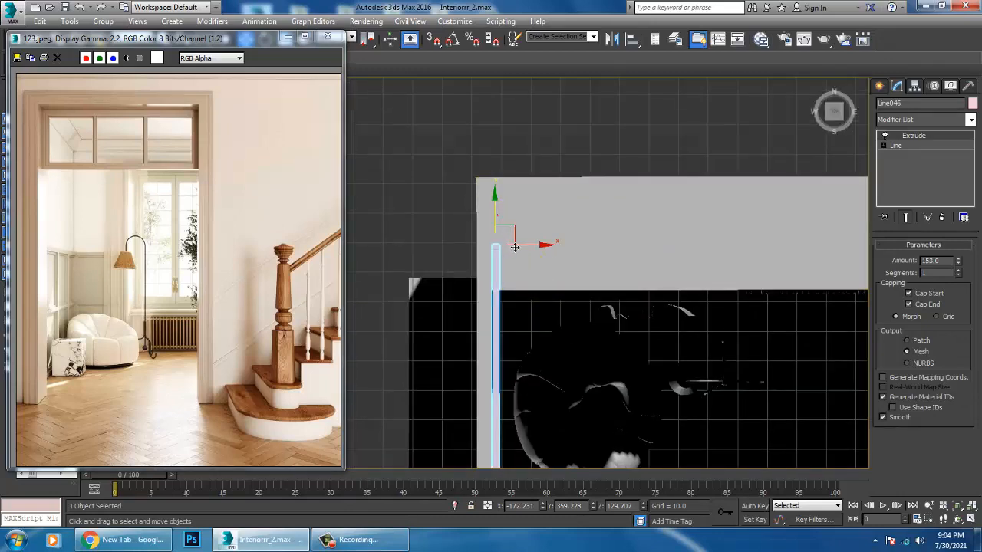
left_click_drag(515, 247, 519, 268)
scroll(518, 261, "up", 4)
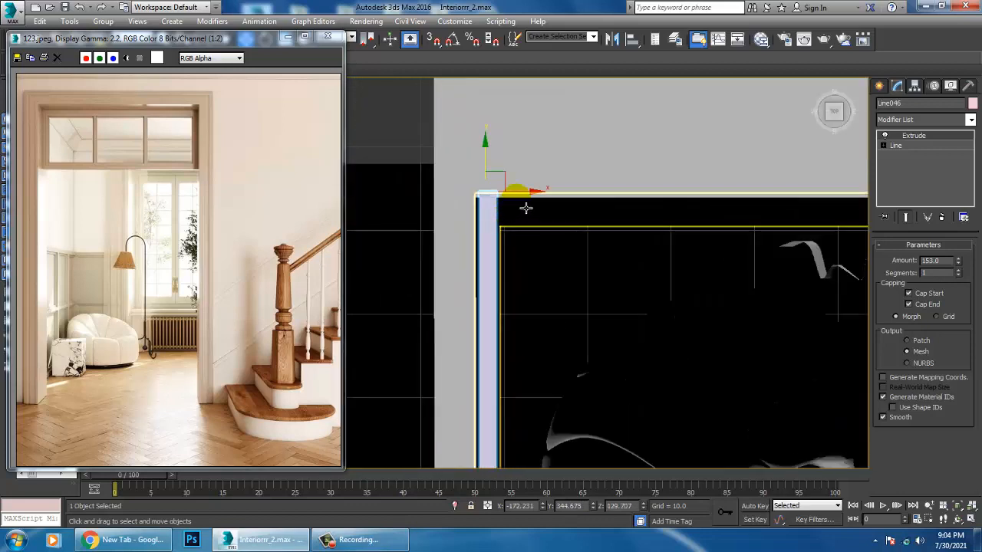
left_click_drag(526, 208, 516, 191)
key("alt+w")
right_click(672, 333)
key("alt+w")
Step: Convert the extruded cornice on the far room's side wall to an Editable Poly
scroll(583, 339, "up", 4)
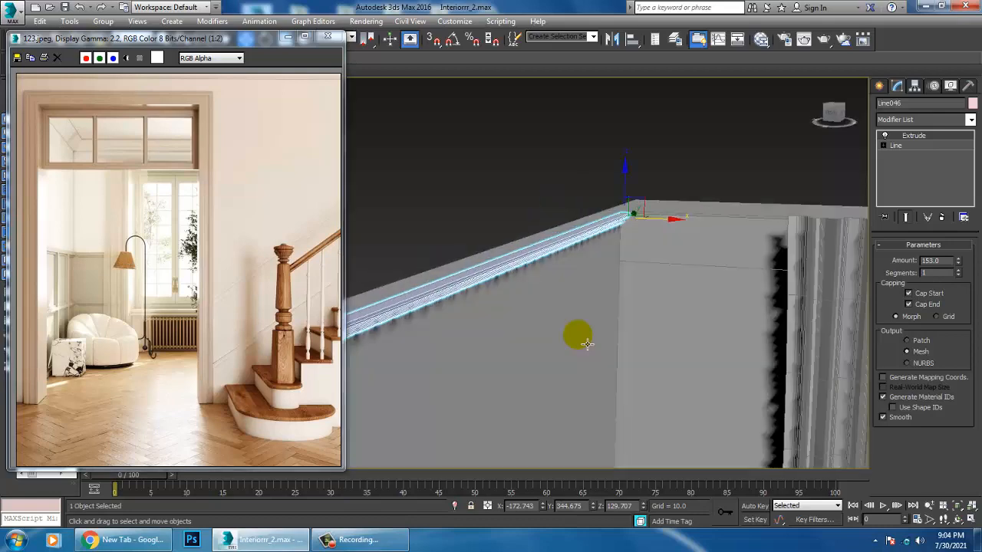
middle_click_drag(586, 343, 734, 281, "alt")
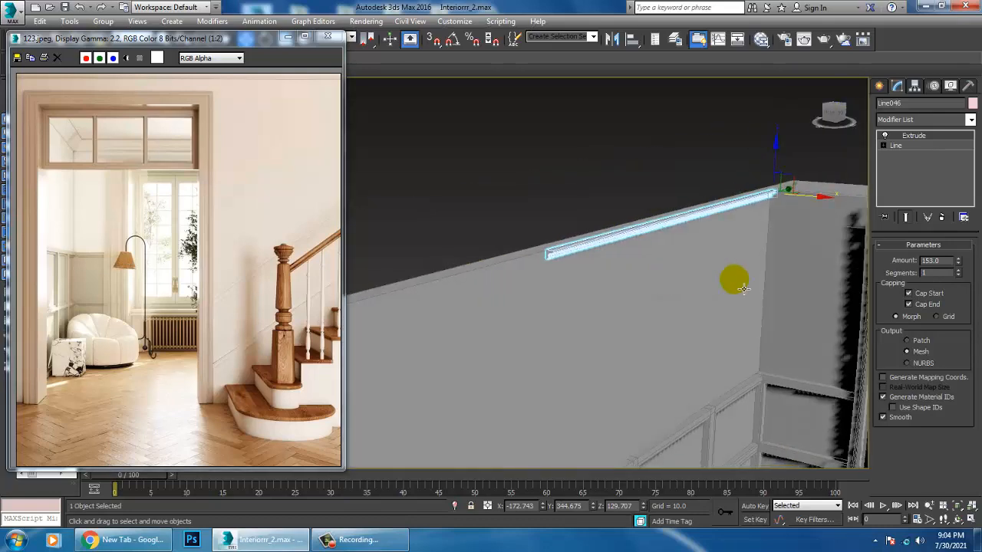
right_click(591, 245)
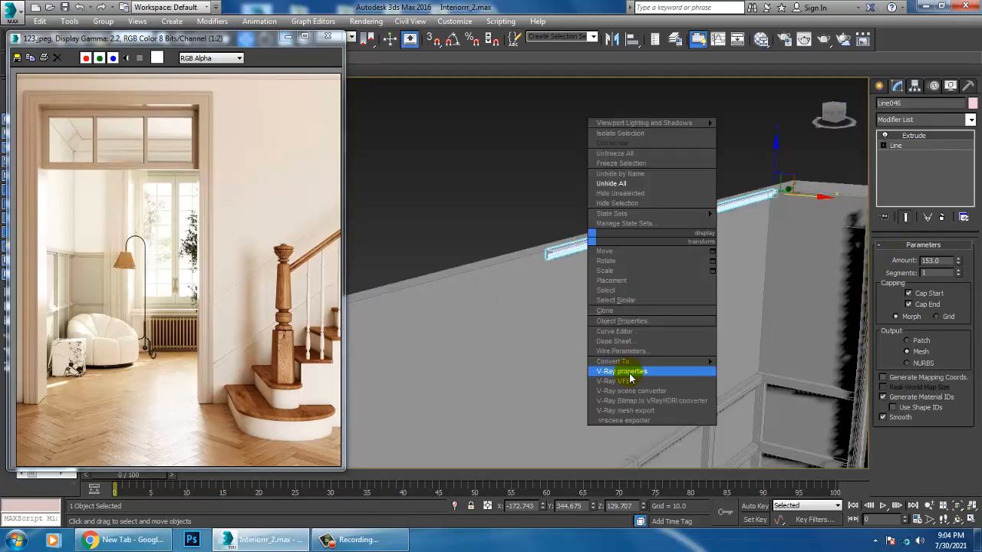
mouse_move(690, 361)
left_click(762, 371)
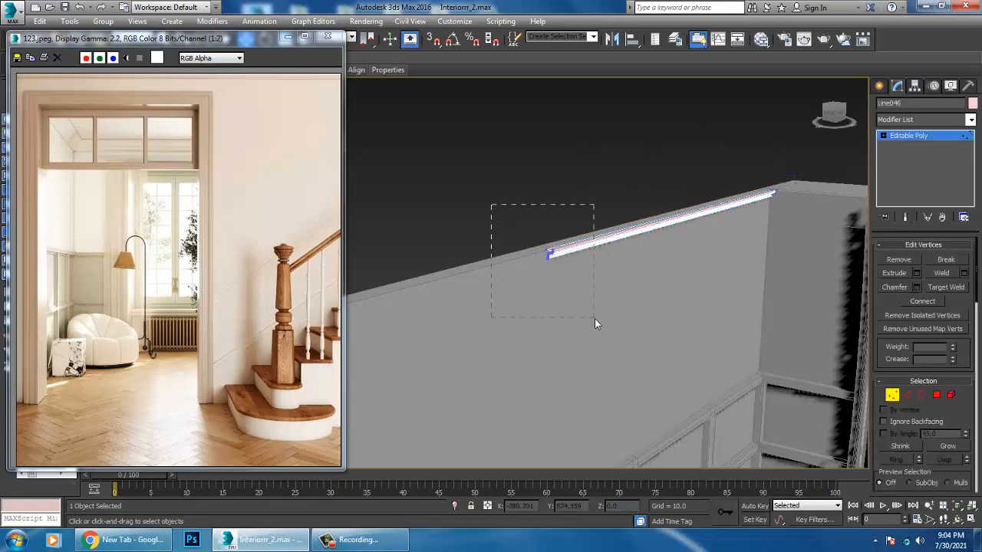
Step: Stretch the cornice's near-end vertices along the side wall toward the room's front corner
left_click_drag(594, 318, 595, 319)
scroll(568, 303, "down", 2)
middle_click_drag(533, 290, 591, 280, "alt")
scroll(591, 276, "up", 3)
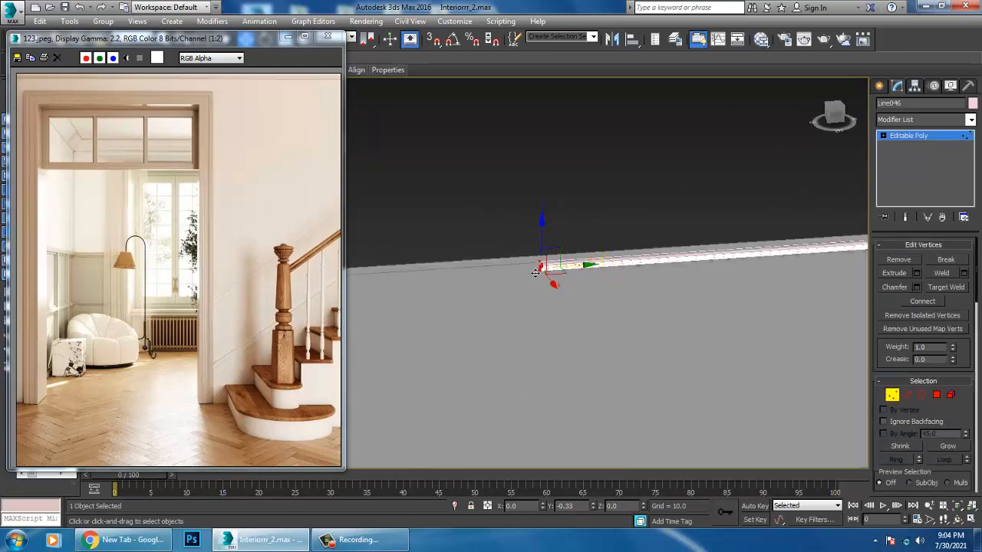
left_click_drag(536, 273, 345, 285)
scroll(349, 284, "down", 4)
middle_click_drag(349, 284, 503, 279)
scroll(502, 279, "up", 4)
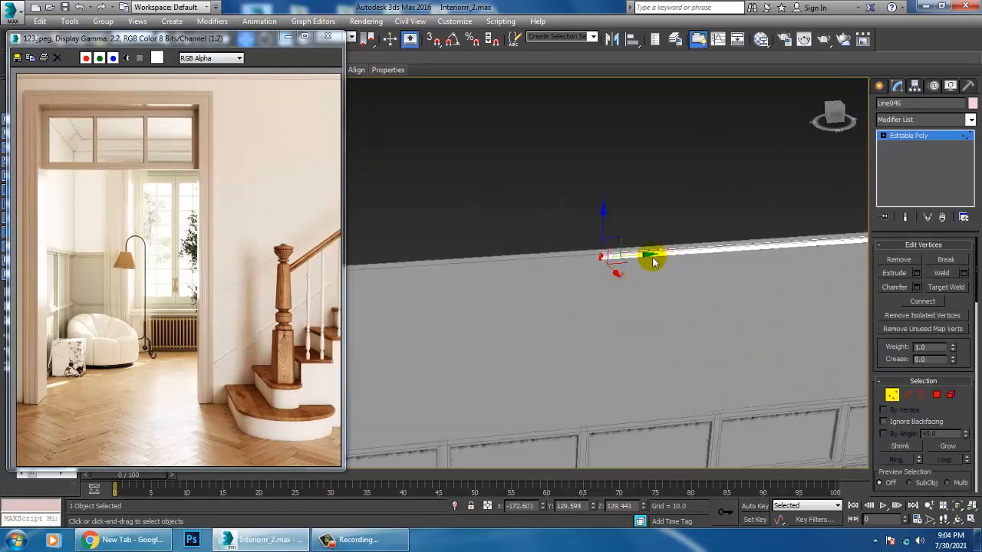
left_click_drag(498, 273, 403, 281)
scroll(409, 283, "down", 3)
middle_click_drag(410, 284, 645, 299)
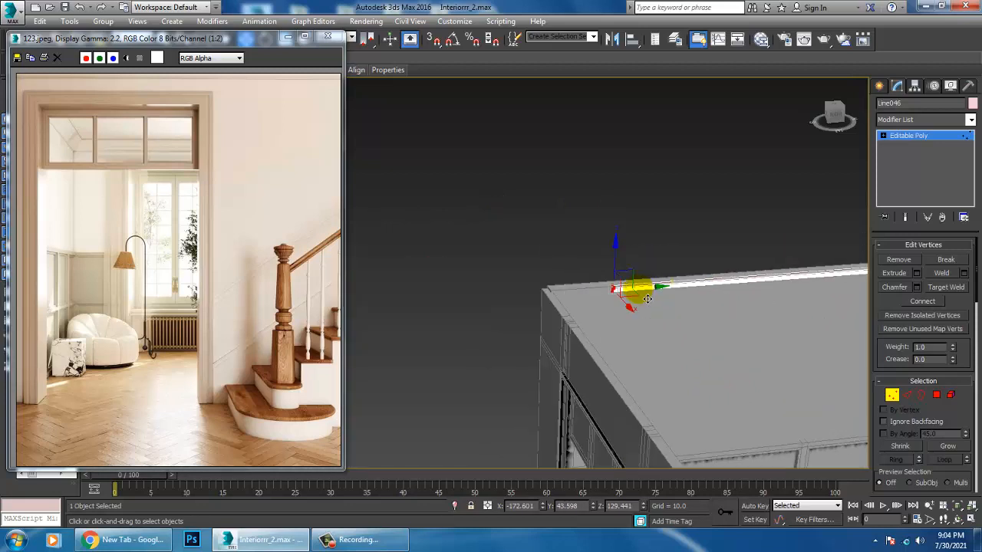
scroll(646, 299, "up", 3)
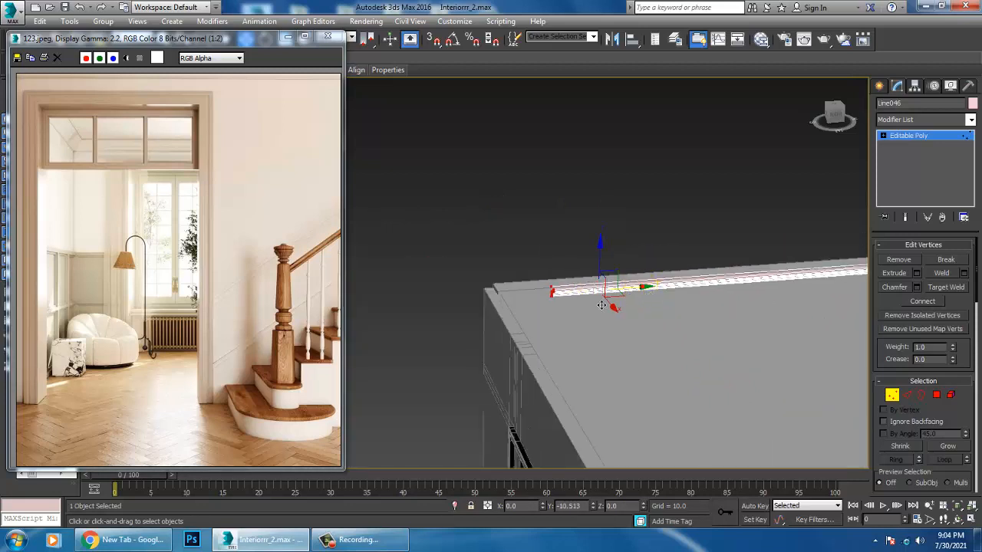
left_click_drag(601, 305, 562, 316)
mouse_move(557, 320)
middle_mouse_down("alt")
mouse_move(616, 333)
mouse_move(680, 329)
mouse_move(629, 325)
mouse_move(620, 309)
mouse_move(691, 390)
mouse_move(556, 198)
mouse_move(565, 219)
mouse_move(680, 320)
mouse_move(688, 360)
mouse_move(636, 307)
mouse_move(603, 318)
mouse_move(440, 266)
mouse_move(513, 261)
mouse_move(558, 274)
mouse_move(606, 257)
mouse_move(658, 256)
mouse_move(671, 248)
mouse_move(669, 233)
middle_mouse_up("alt")
scroll(691, 391, "up", 3)
left_click(926, 163)
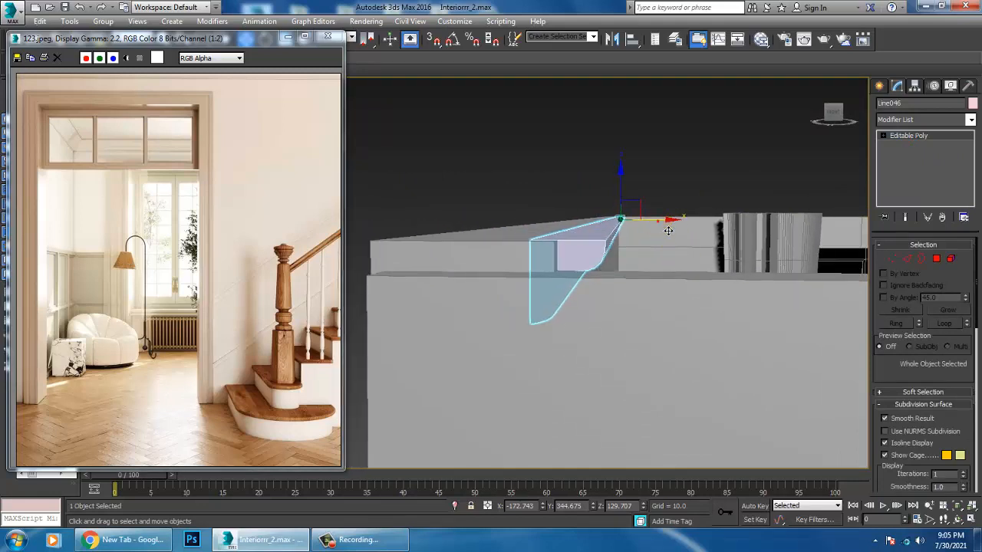
Step: Shift the whole cornice sideways to about X -172.3
left_click_drag(668, 230, 658, 219)
key("t")
key("z")
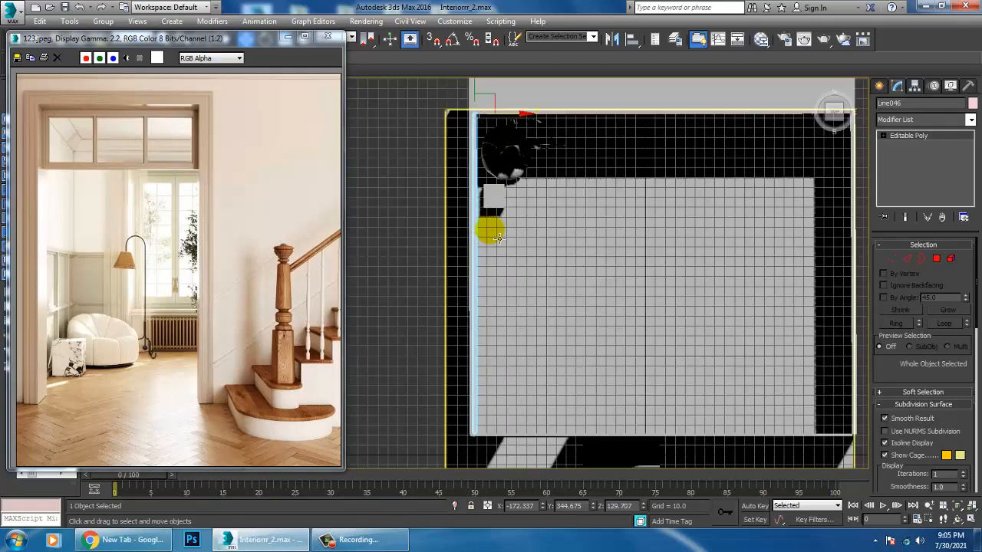
Step: In the top view, move the cornice's back-corner vertices sideways by about -0.39 along X
middle_click_drag(491, 196, 527, 233)
scroll(526, 218, "up", 3)
middle_click_drag(542, 179, 603, 374)
key("1")
left_click_drag(511, 180, 609, 249)
scroll(586, 229, "up", 7)
left_click_drag(542, 205, 535, 205)
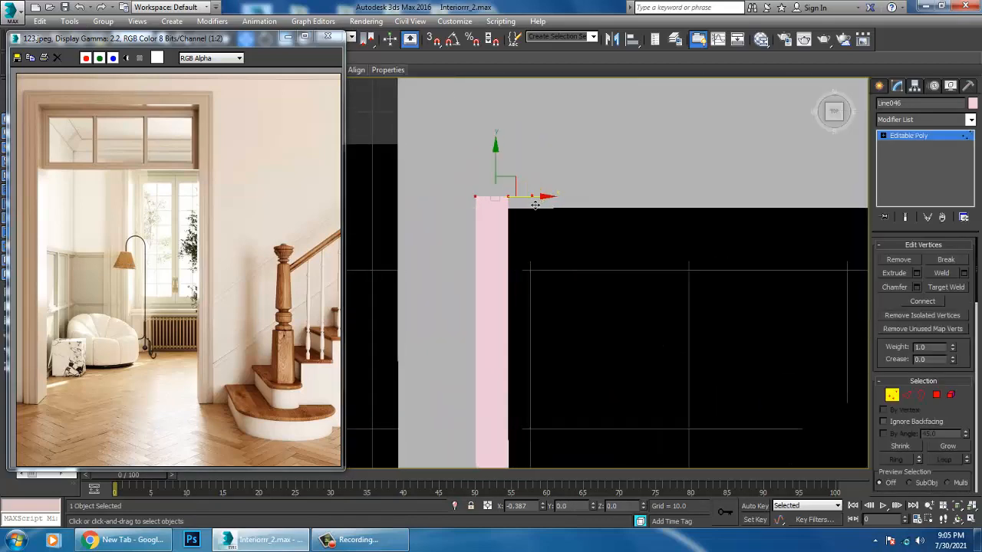
Step: Examine the cornice's fit along the side wall and at its near end in the top view
scroll(531, 215, "down", 3)
middle_click_drag(544, 448, 545, 97)
scroll(537, 269, "down", 5)
middle_click_drag(552, 345, 532, 136)
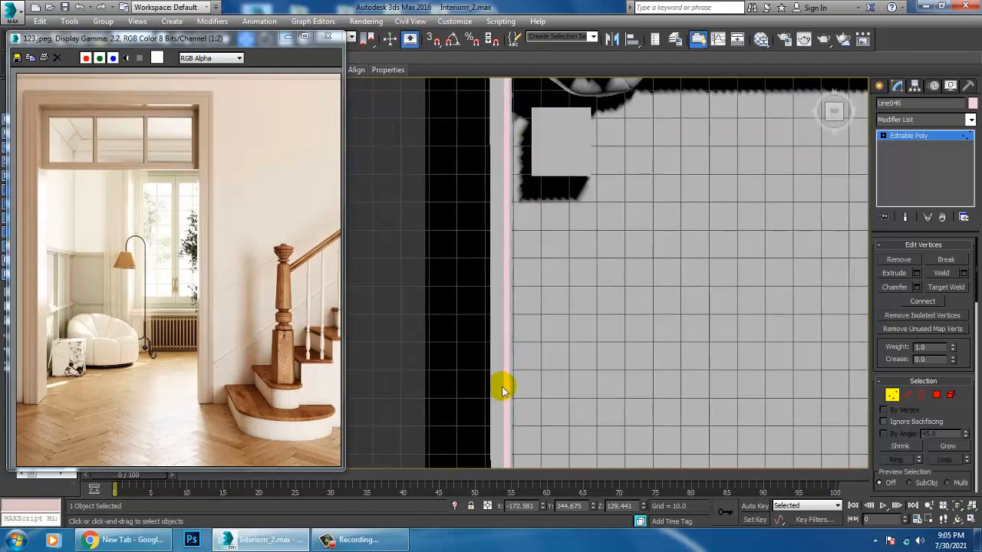
middle_click_drag(522, 432, 552, 138)
scroll(504, 355, "up", 4)
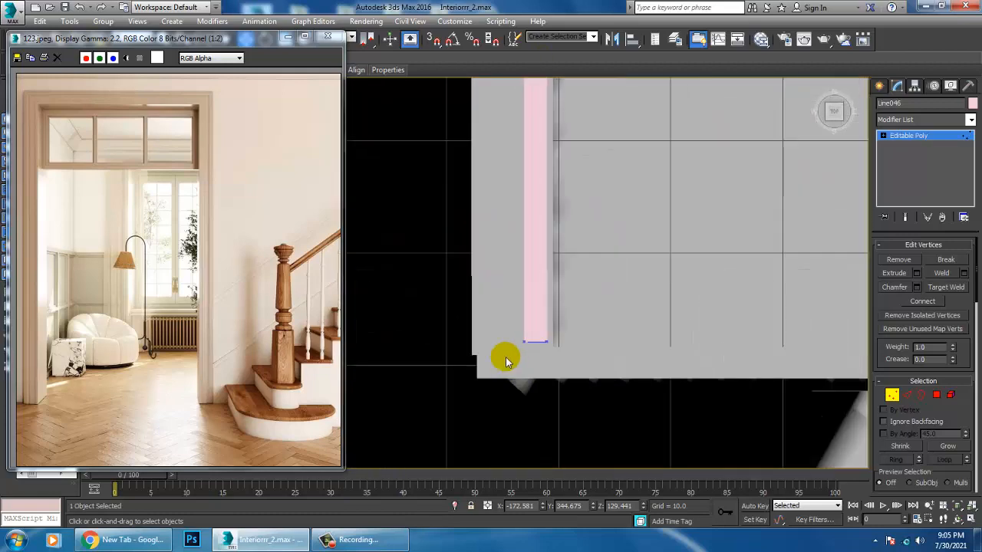
scroll(617, 244, "down", 2)
middle_click_drag(616, 245, 537, 453)
scroll(611, 407, "down", 6)
middle_click_drag(573, 388, 522, 467)
middle_click_drag(574, 253, 568, 429)
Step: Adjust the cornice's back-end vertices along Y to meet the back wall's inner edge, at about Y 344.0
scroll(567, 336, "up", 2)
scroll(554, 329, "up", 2)
middle_click_drag(515, 111, 521, 177)
scroll(489, 181, "up", 4)
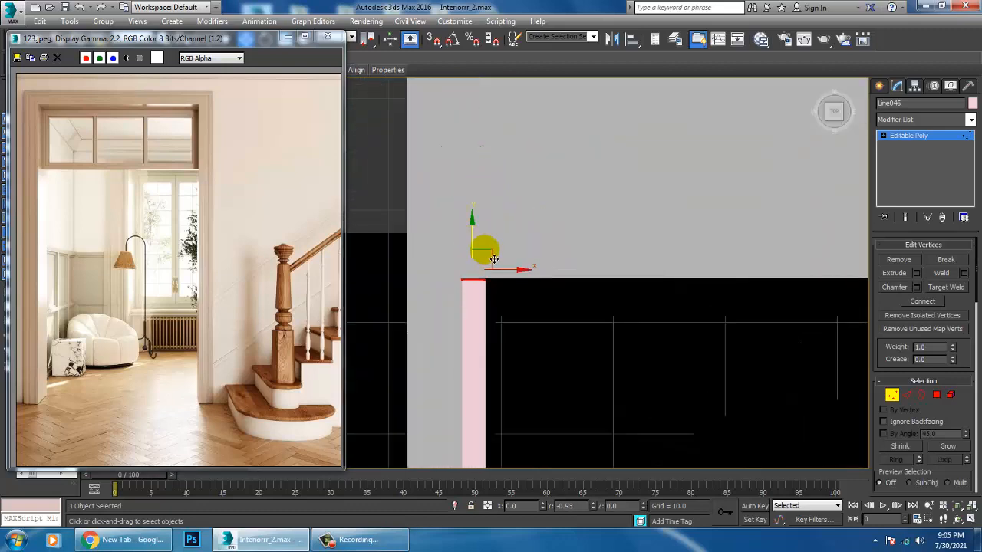
left_click_drag(494, 259, 494, 257)
left_click(929, 142)
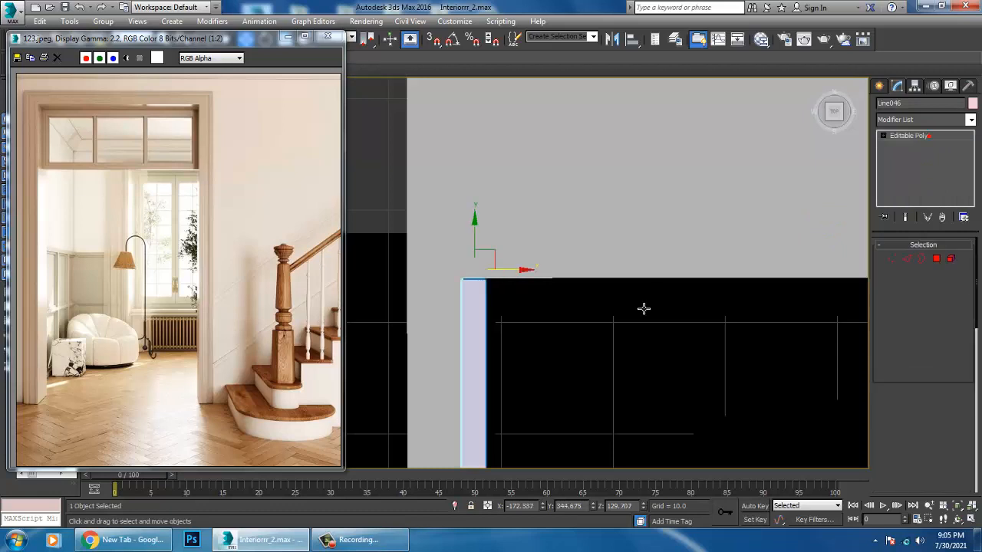
middle_click_drag(629, 348, 603, 285)
left_click(468, 202)
key("1")
left_click_drag(389, 195, 486, 244)
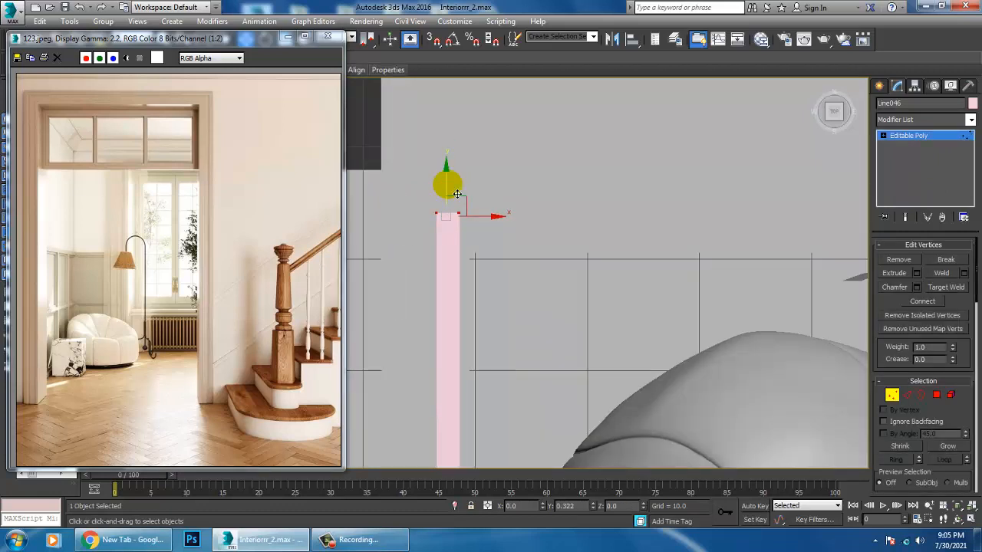
left_click(929, 198)
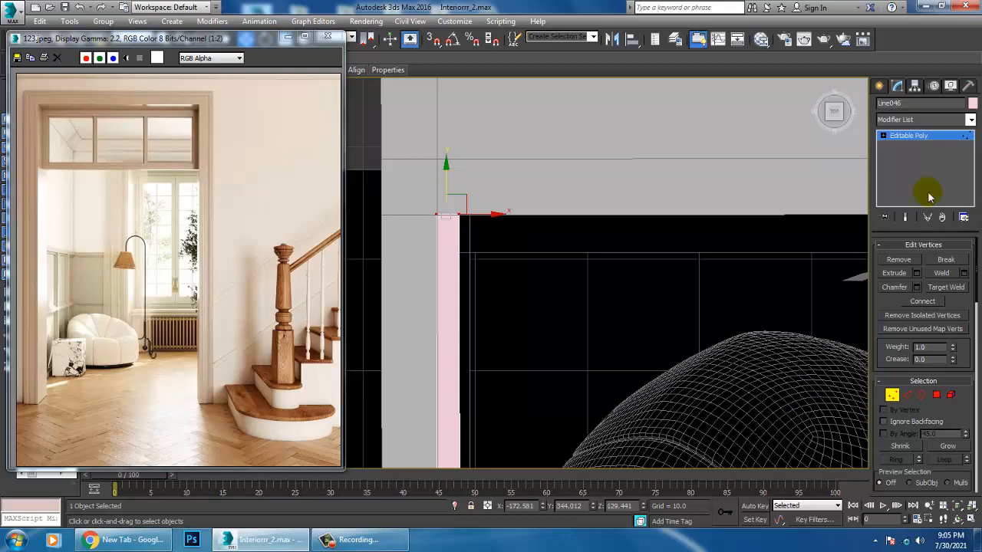
left_click(926, 137)
Step: Clone the side-wall cornice as a single copy placed inside the room at about X -102.6
scroll(469, 230, "down", 8)
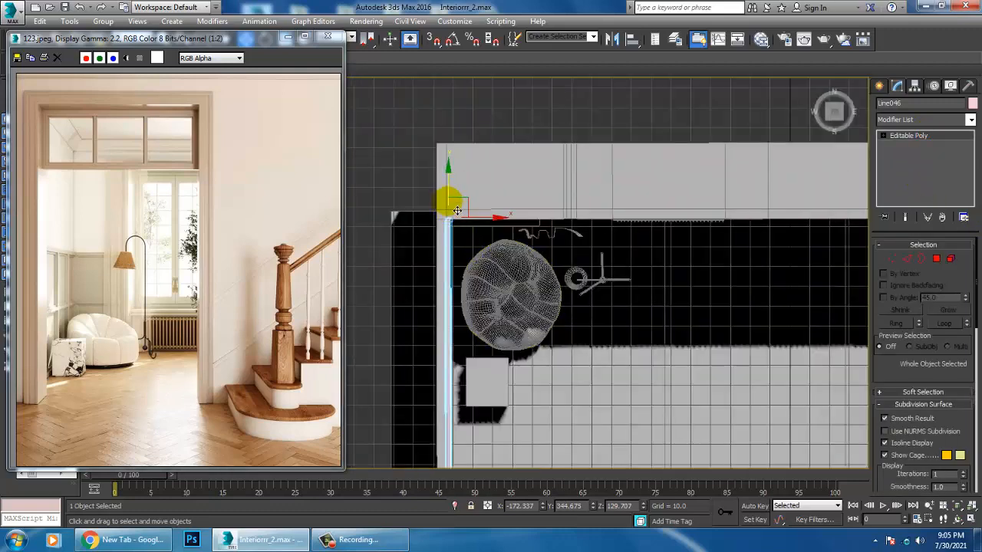
left_click_drag(490, 227, 628, 228, "shift")
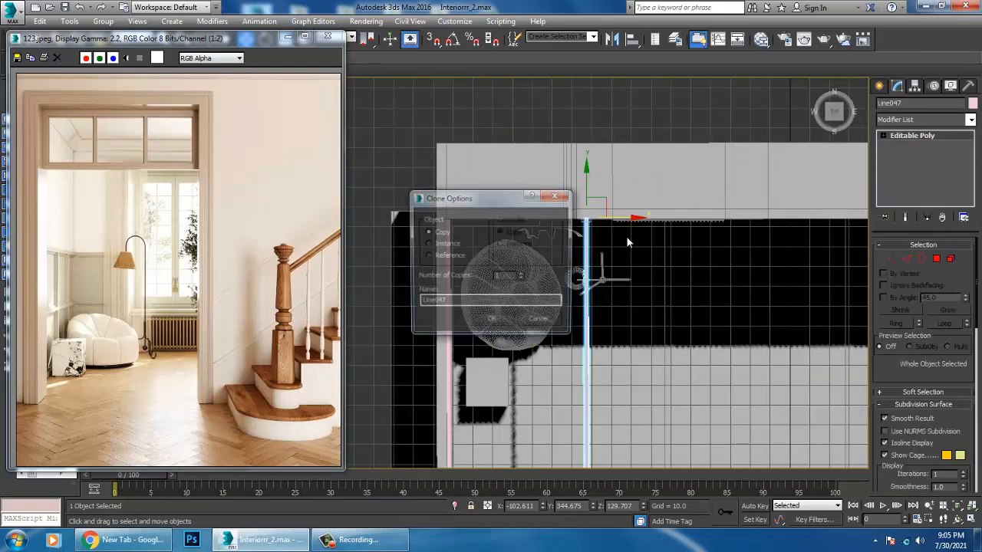
left_click(507, 321)
Step: Set the angle snap to 90 degrees and rotate the copied cornice a quarter turn parallel to the back wall
right_click(453, 41)
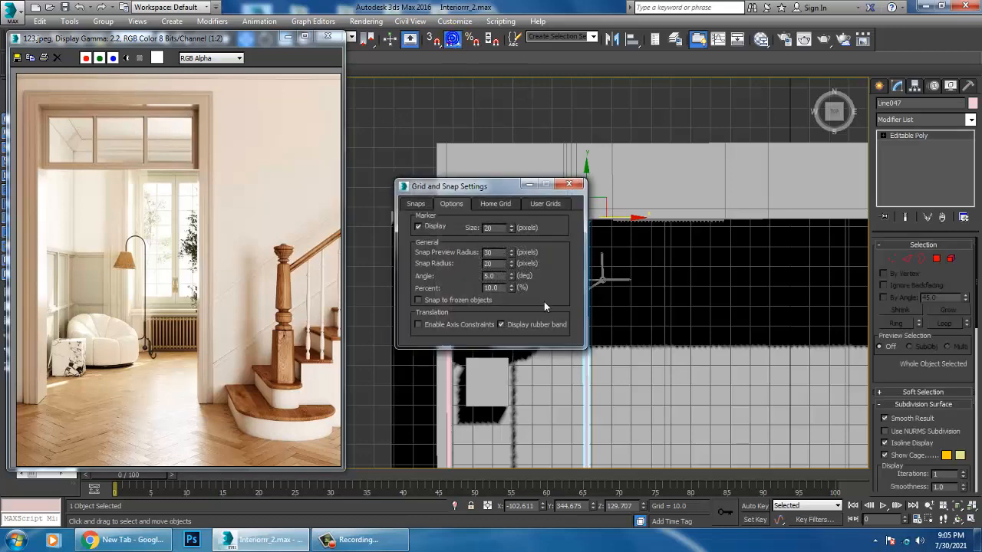
type("90")
key("Return")
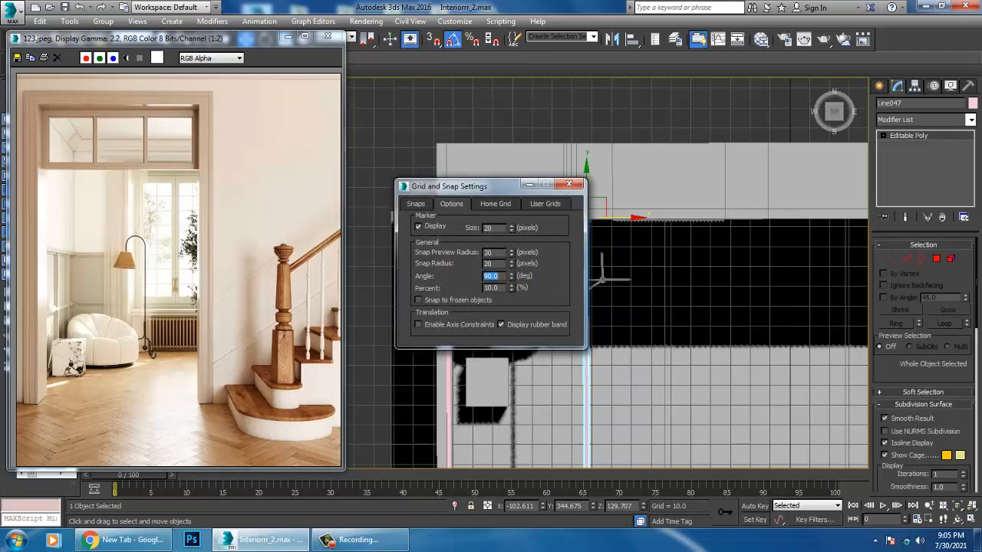
left_click(570, 187)
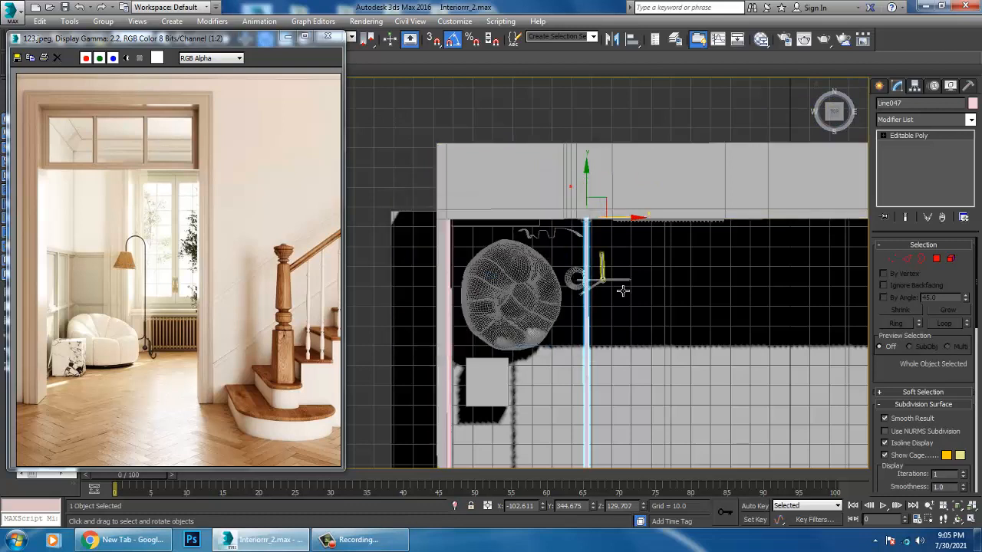
key("e")
left_click_drag(653, 201, 836, 228)
Step: Move the rotated cornice along the back wall and against its inner edge, at about X 143.6, Y 343.3
key("w")
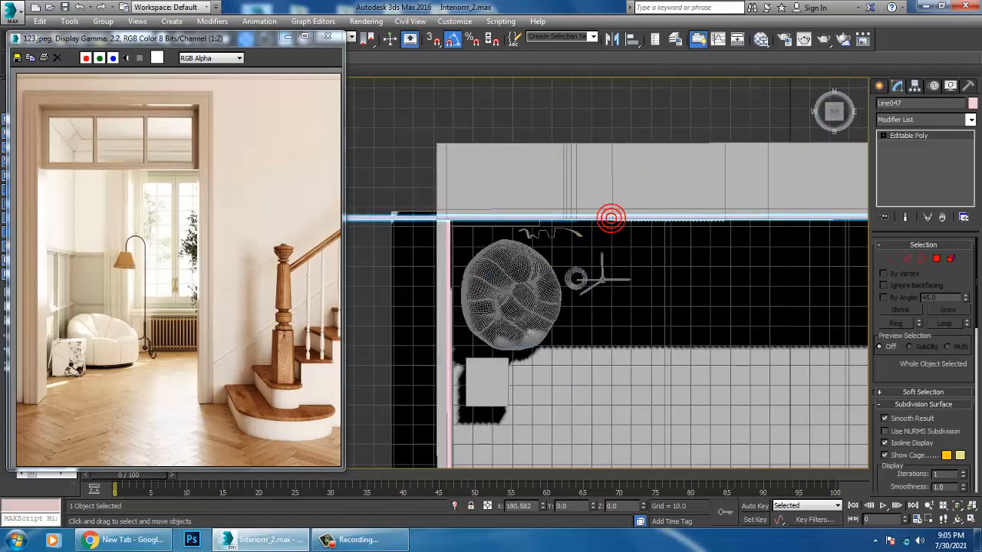
scroll(567, 302, "down", 4)
middle_click_drag(568, 303, 566, 303)
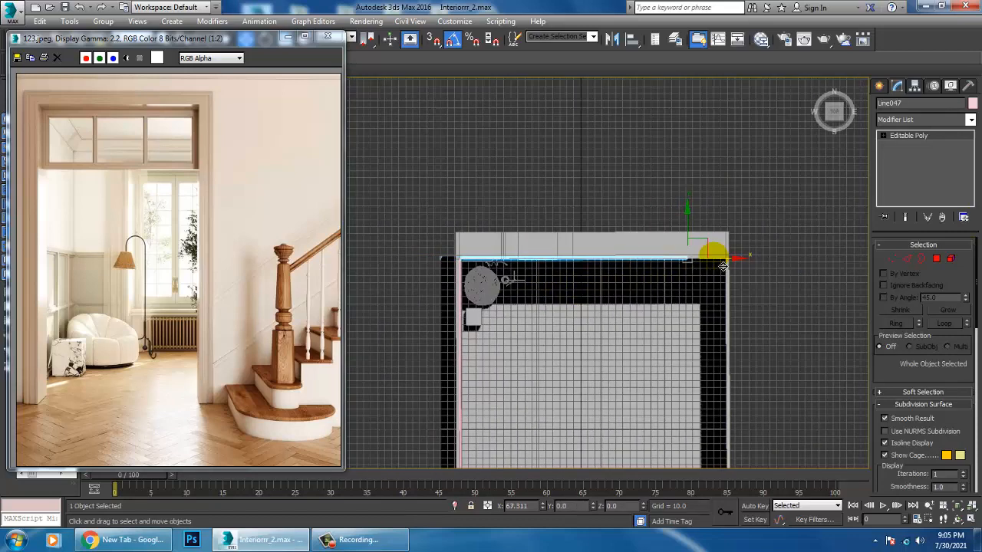
scroll(620, 254, "up", 5)
middle_click_drag(458, 319, 742, 276)
scroll(543, 309, "up", 5)
middle_click_drag(683, 291, 524, 286)
scroll(524, 286, "down", 3)
middle_click_drag(639, 311, 447, 305)
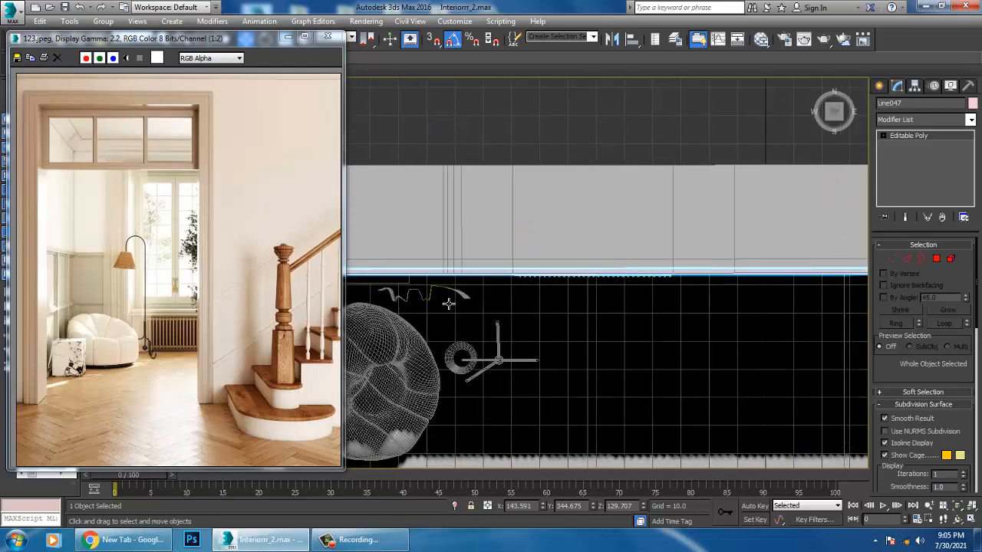
scroll(507, 307, "down", 3)
middle_click_drag(675, 320, 593, 313)
scroll(773, 282, "up", 6)
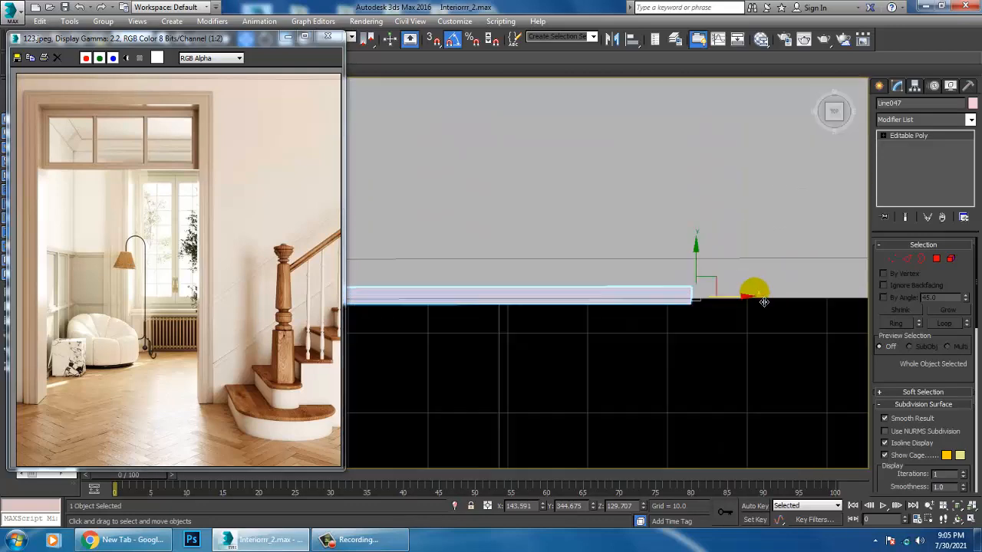
left_click_drag(656, 274, 653, 298)
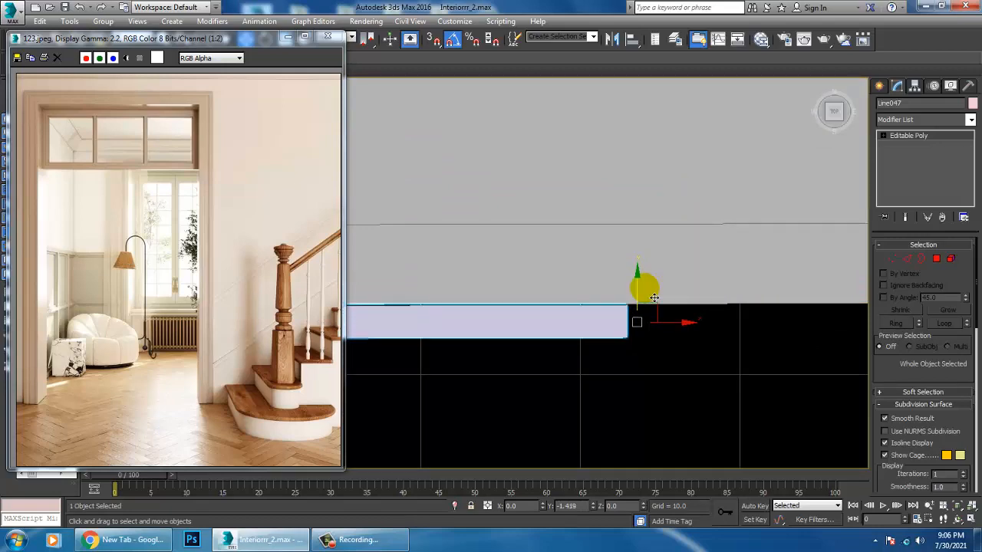
Step: Move the back cornice's overhanging end vertices to meet the side cornice at the corner, about X -173.3, Y 343.4
scroll(654, 299, "down", 1)
middle_click_drag(491, 337, 833, 337)
scroll(797, 335, "down", 4)
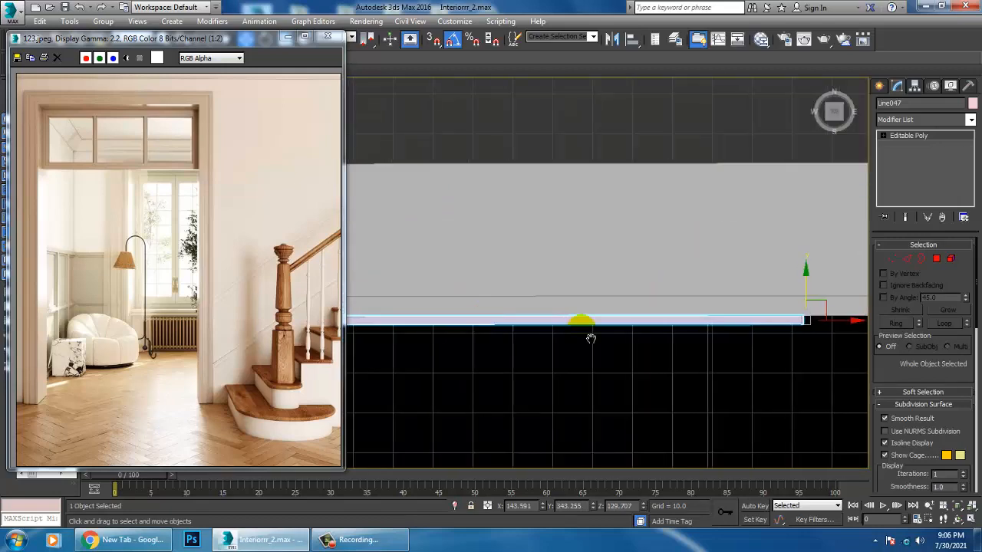
middle_click_drag(590, 337, 968, 299)
middle_click_drag(610, 284, 542, 322)
scroll(656, 290, "up", 3)
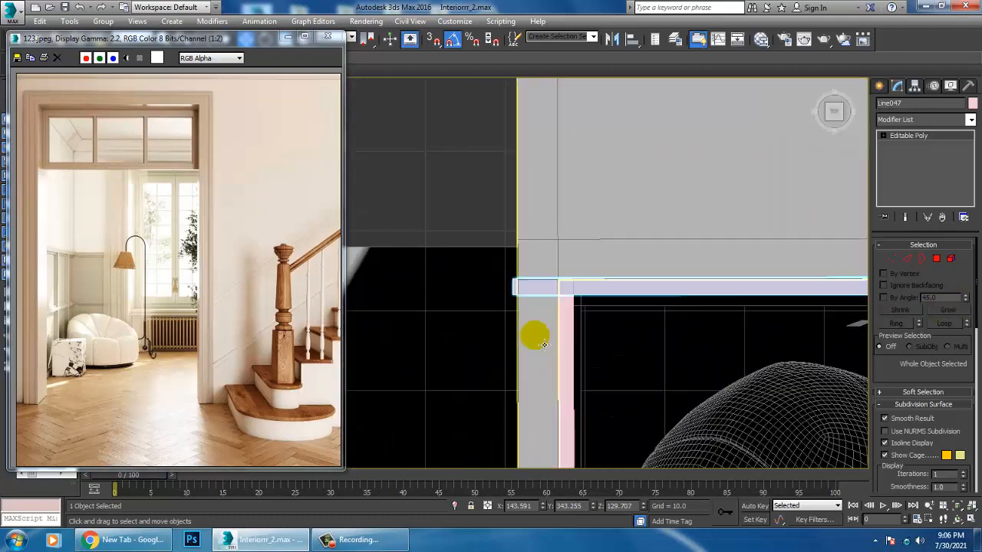
key("1")
left_click_drag(413, 221, 513, 294)
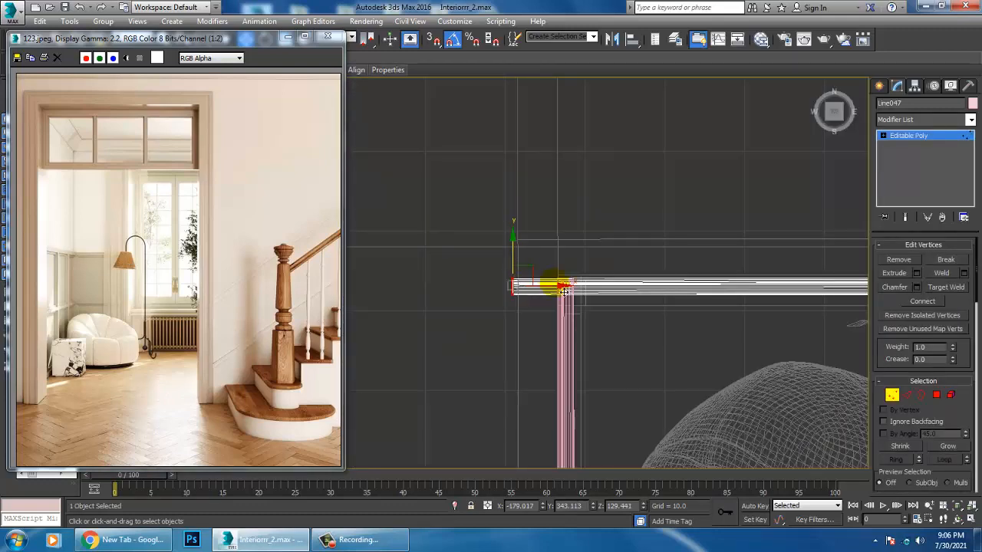
left_click_drag(549, 286, 565, 274)
left_click(565, 280)
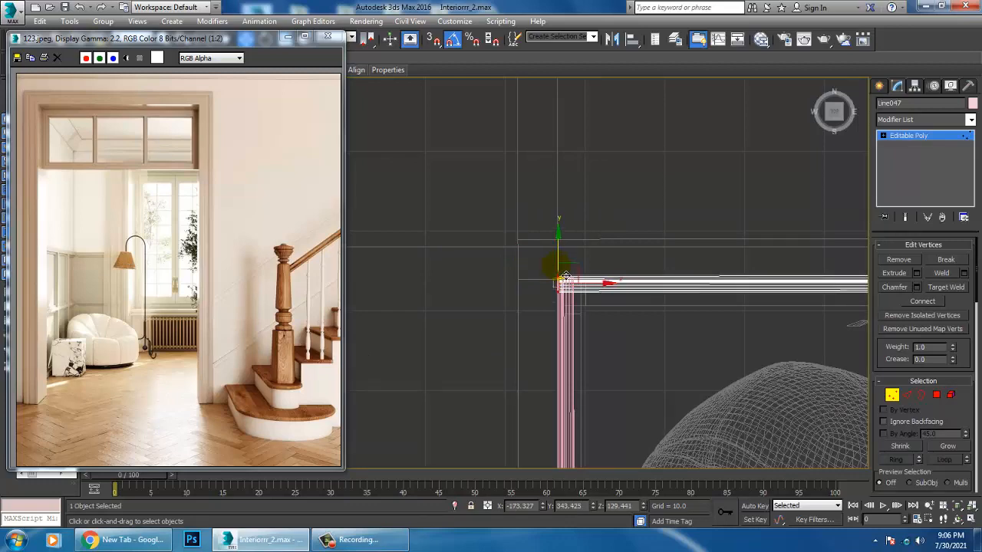
Step: Check the cornice corner joint in the perspective view and leave vertex editing of the back-wall cornice
key("alt+w")
key("alt+w")
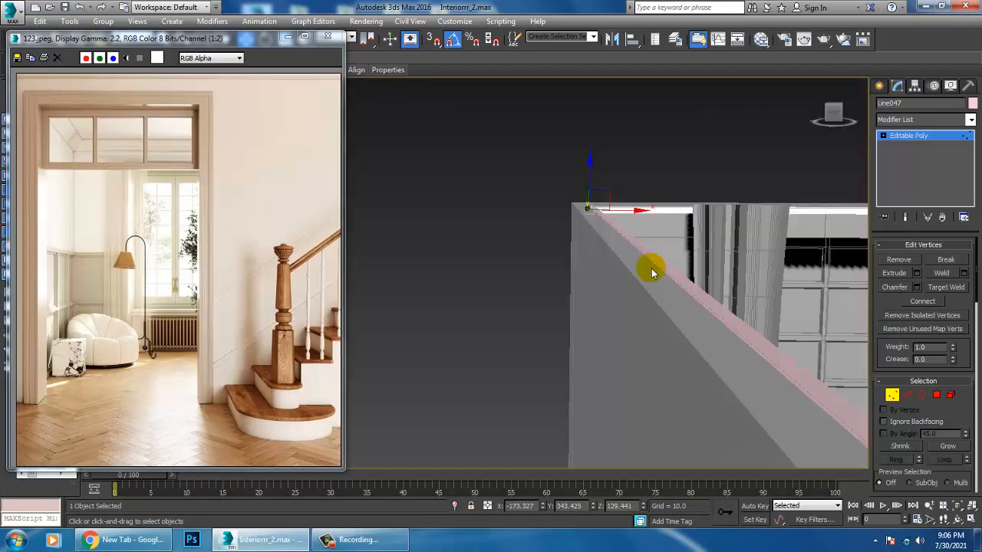
scroll(649, 266, "up", 6)
scroll(642, 261, "up", 3)
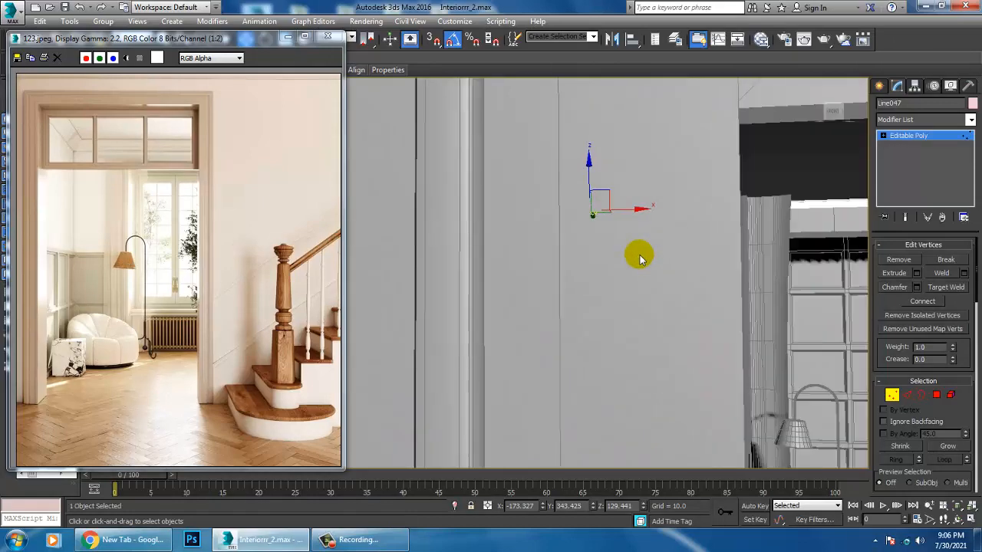
scroll(640, 259, "down", 5)
left_click(926, 137)
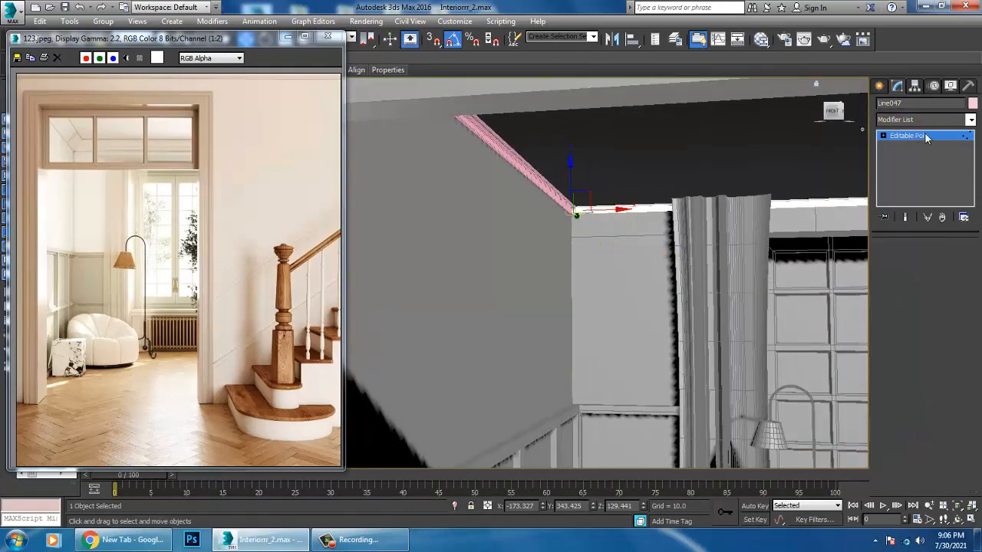
Step: Select every object in the scene, assign them all one light grey object colour, and clear the selection
key("ctrl+a")
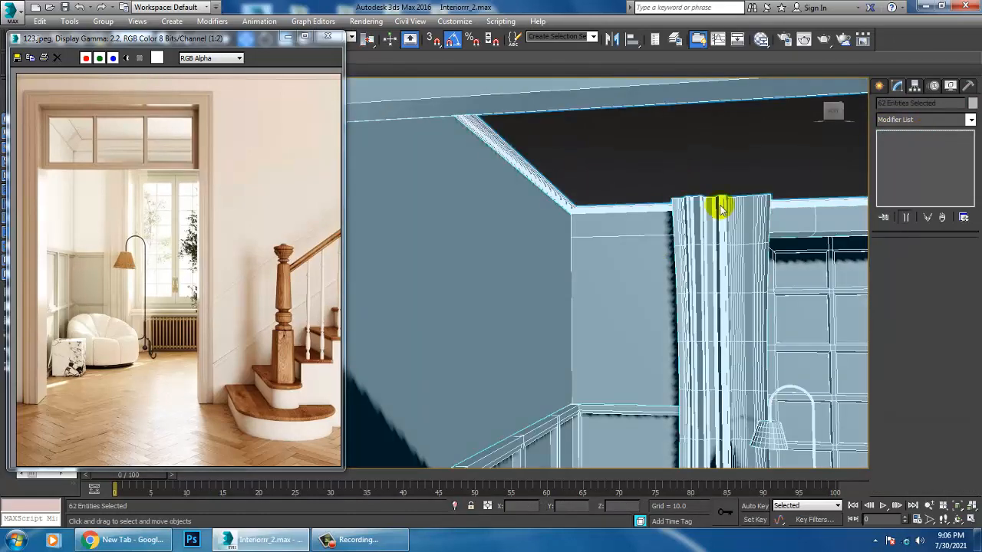
left_click(973, 104)
left_click(485, 295)
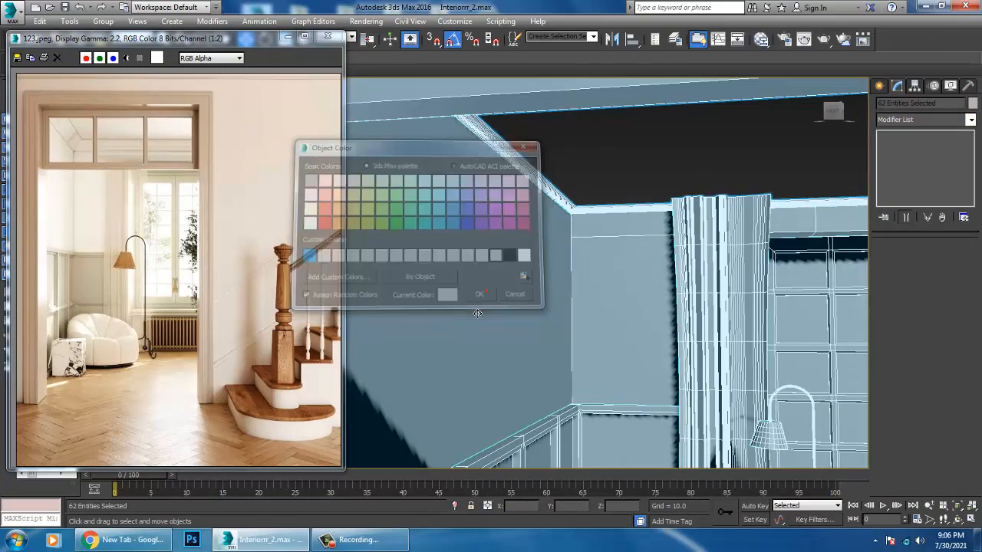
left_click(679, 132)
Step: Create a flat box about 361 by 389 units and 0.01 high covering the far room's footprint in the top view
scroll(679, 298, "down", 5)
middle_click_drag(680, 299, 558, 293, "alt")
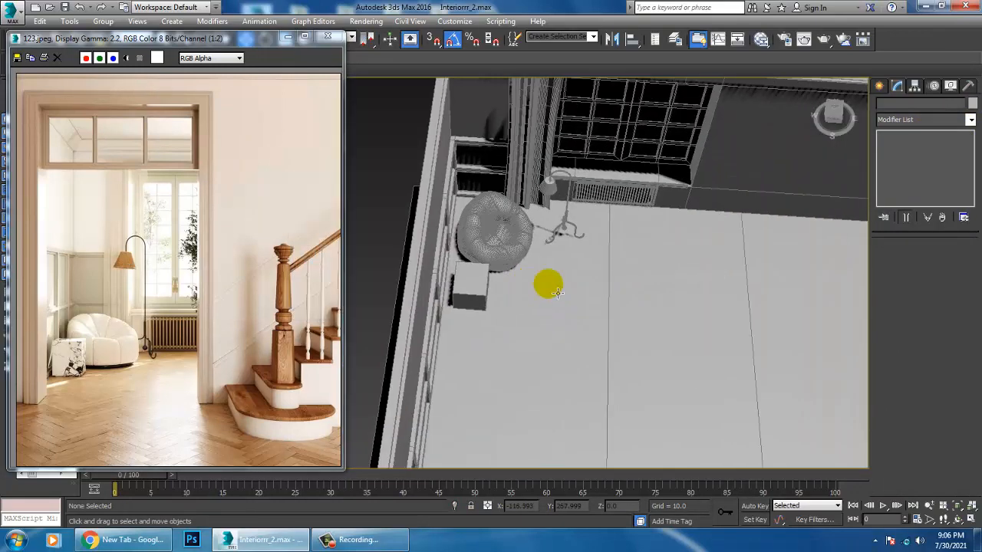
scroll(559, 292, "down", 5)
left_click(881, 86)
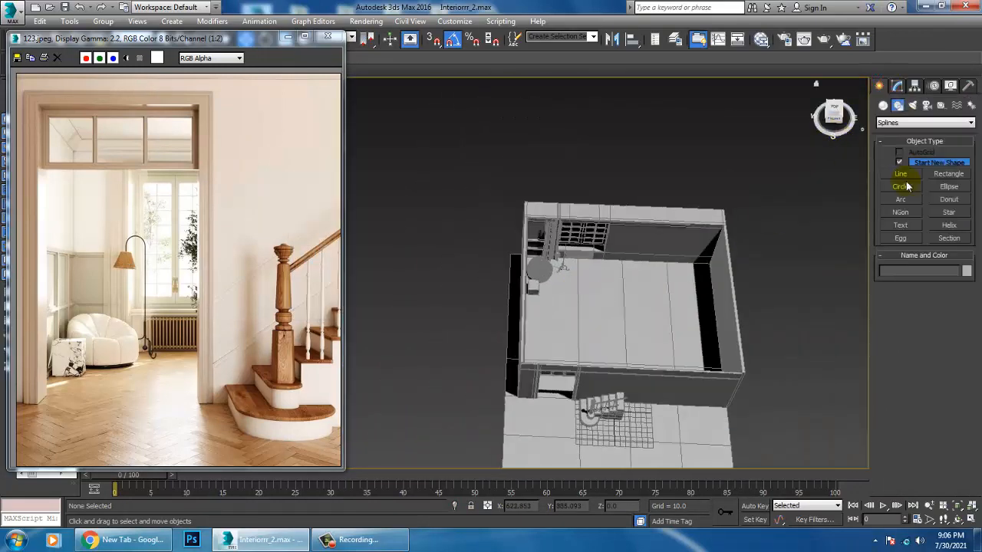
left_click(884, 105)
left_click(901, 164)
key("alt+w")
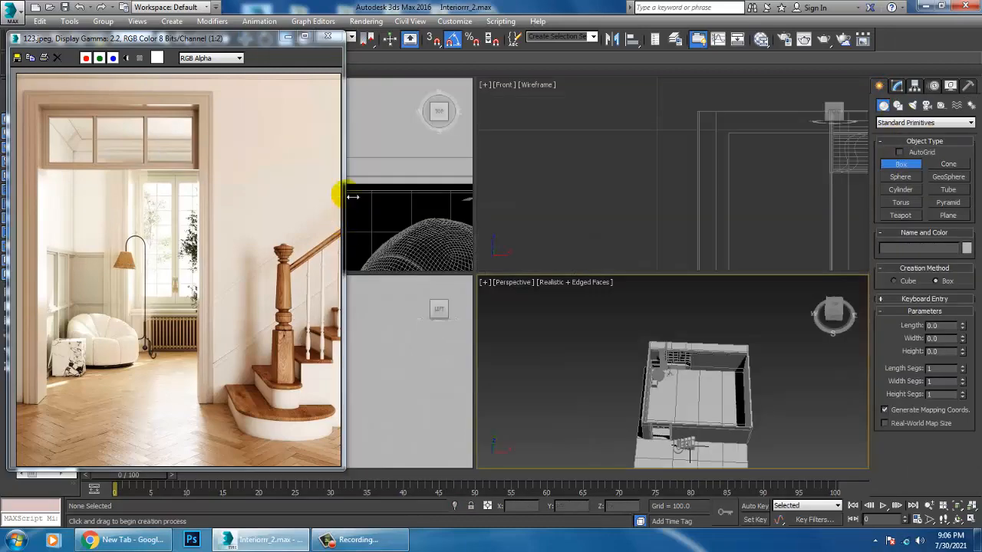
key("alt+w")
key("z")
scroll(521, 197, "down", 5)
scroll(510, 198, "up", 6)
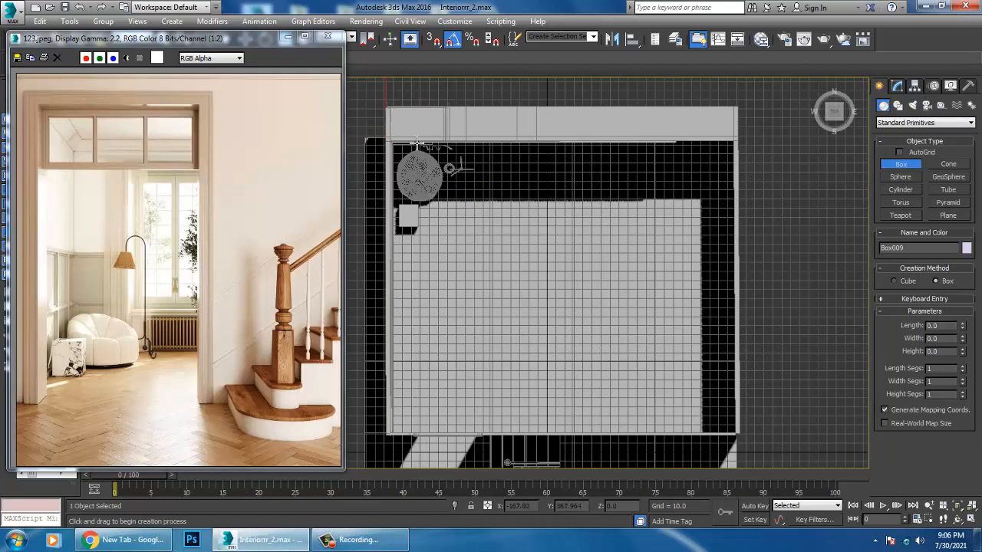
left_click_drag(392, 115, 745, 442)
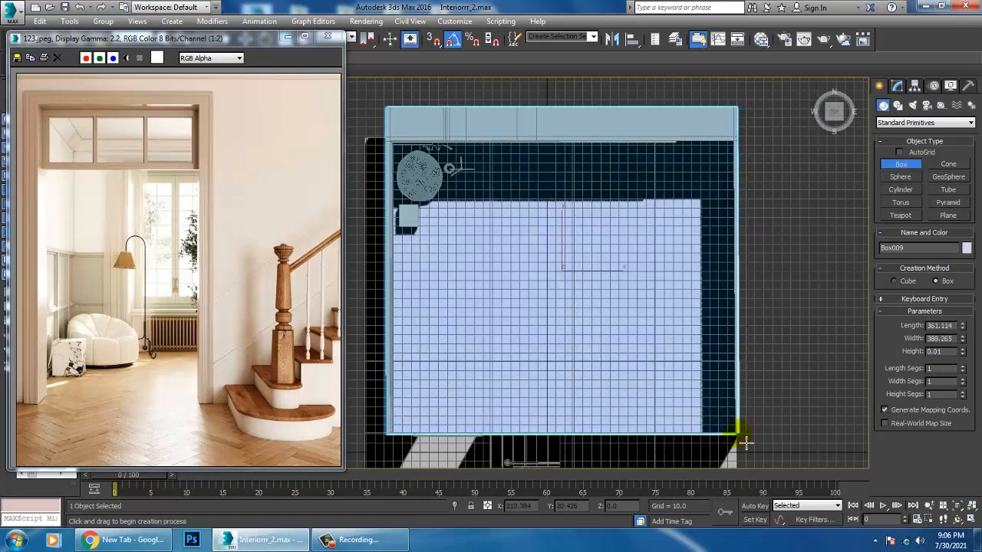
left_click(746, 441)
Step: Raise the flat box to the top of the far room's walls as its ceiling, at about Z 128.9
key("alt+w")
right_click(746, 441)
key("z")
key("alt+w")
middle_click_drag(667, 385, 588, 338, "alt")
key("r")
key("w")
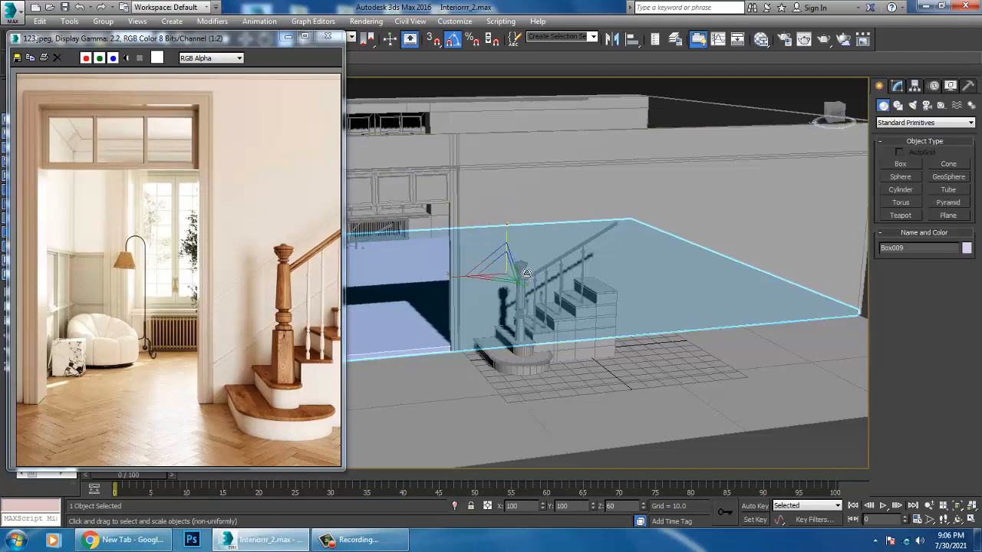
left_click_drag(515, 195, 520, 88)
middle_click_drag(512, 191, 754, 333, "alt")
scroll(655, 311, "up", 3)
middle_click_drag(656, 311, 641, 299)
left_click(724, 237)
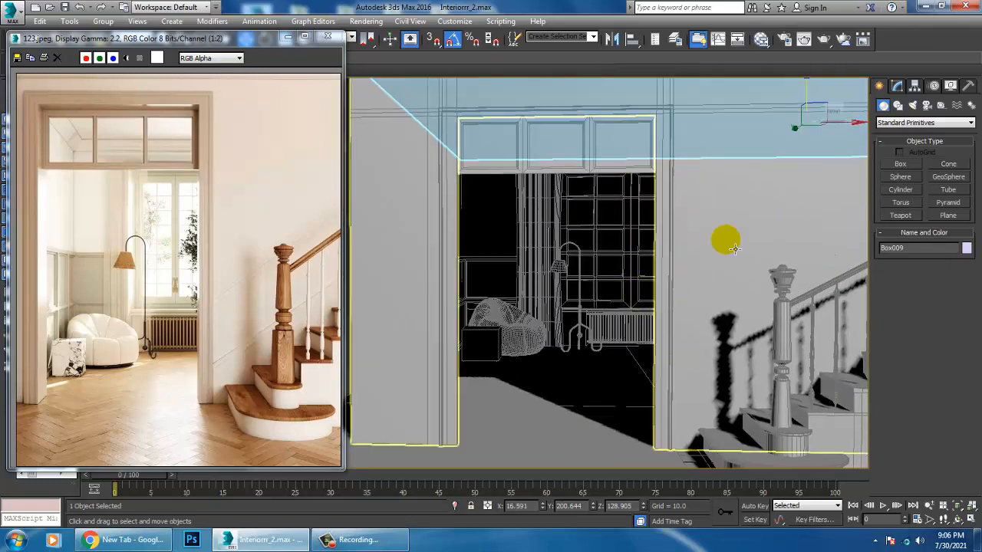
Step: Switch the perspective viewport's display from Realistic to Shaded, and minimise the reference photo to clear the view
mouse_move(180, 39)
left_mouse_down()
mouse_move(192, 98)
mouse_move(184, 87)
left_mouse_up()
left_click(185, 85)
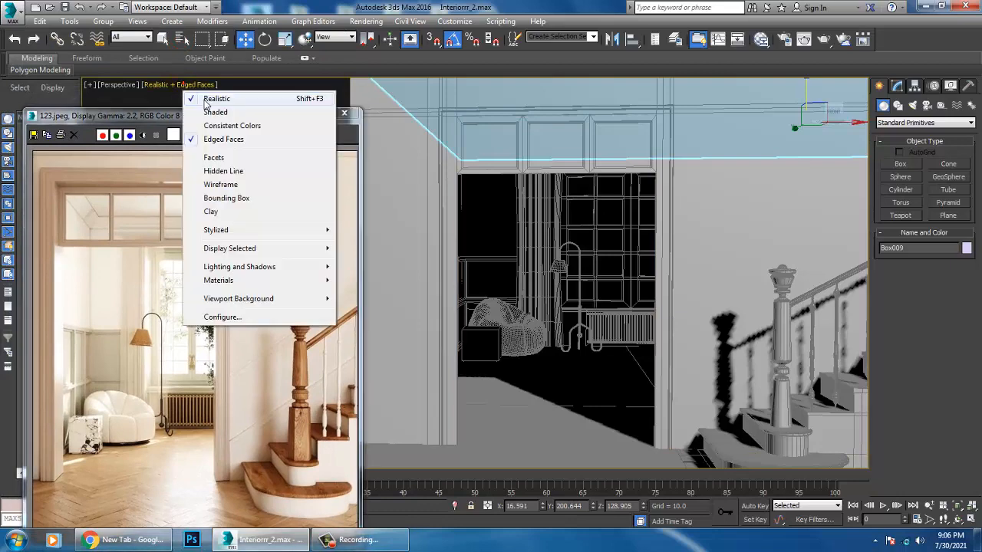
left_click(213, 112)
middle_click_drag(656, 257, 616, 254)
left_click(303, 113)
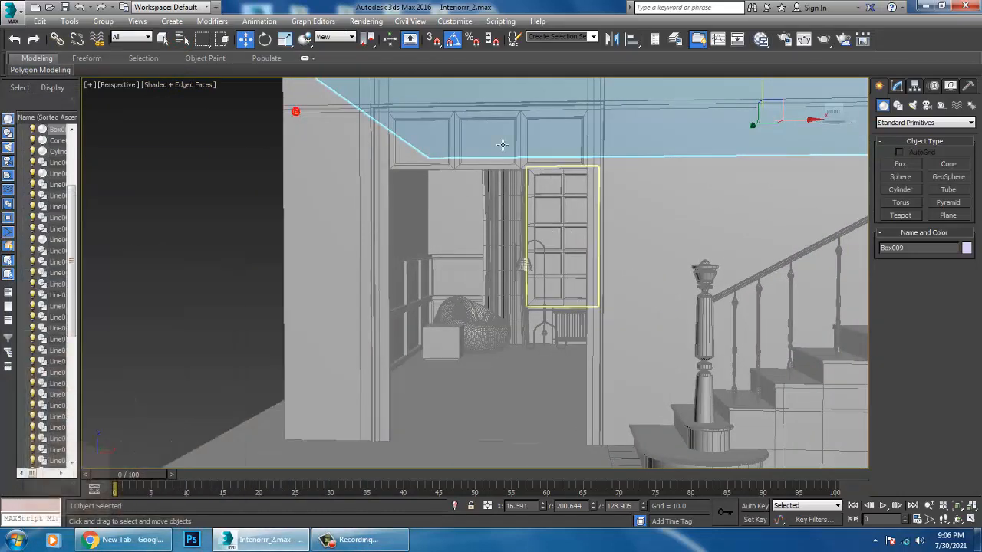
Step: Set the render output size to the HDTV (video) preset at 1920 by 1080 and close the render setup
left_click(366, 22)
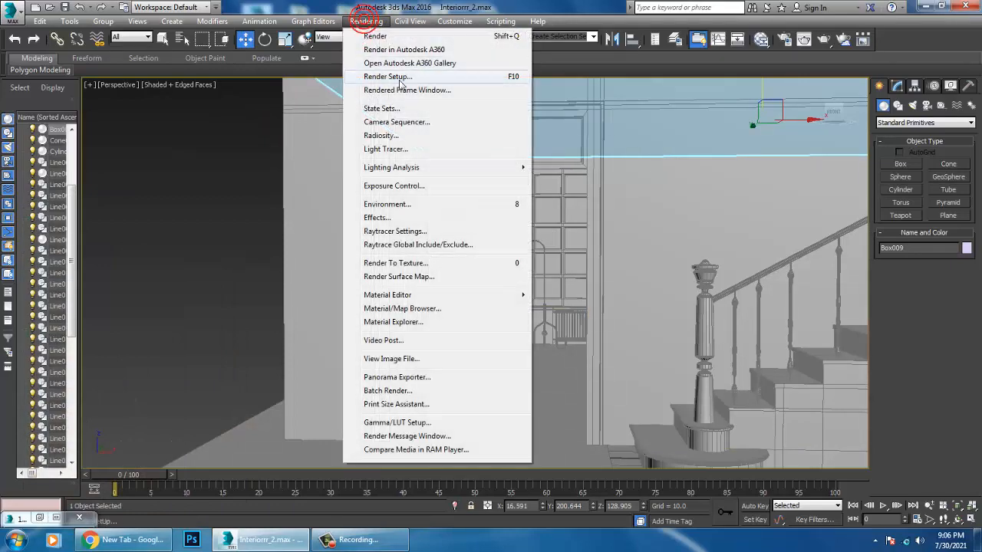
left_click(403, 77)
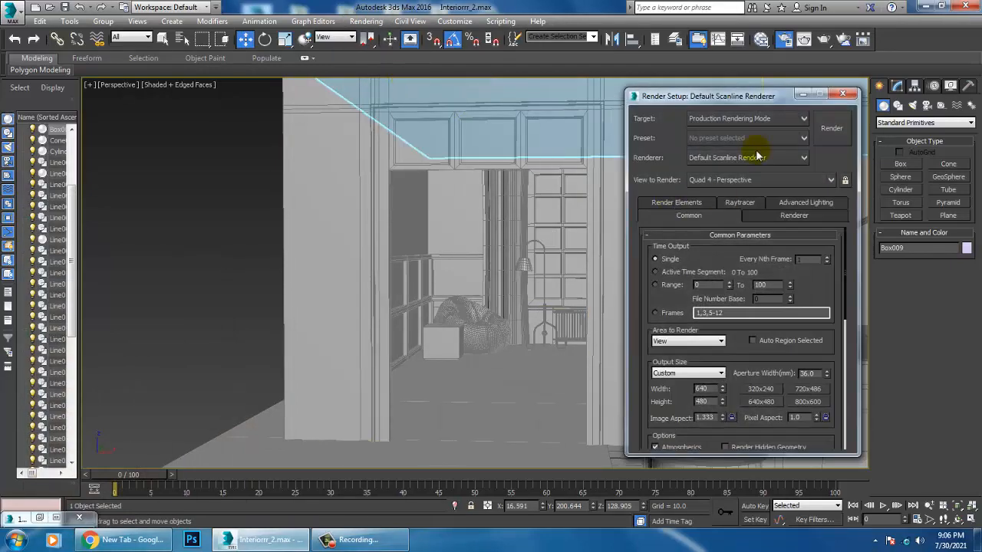
left_click(756, 156)
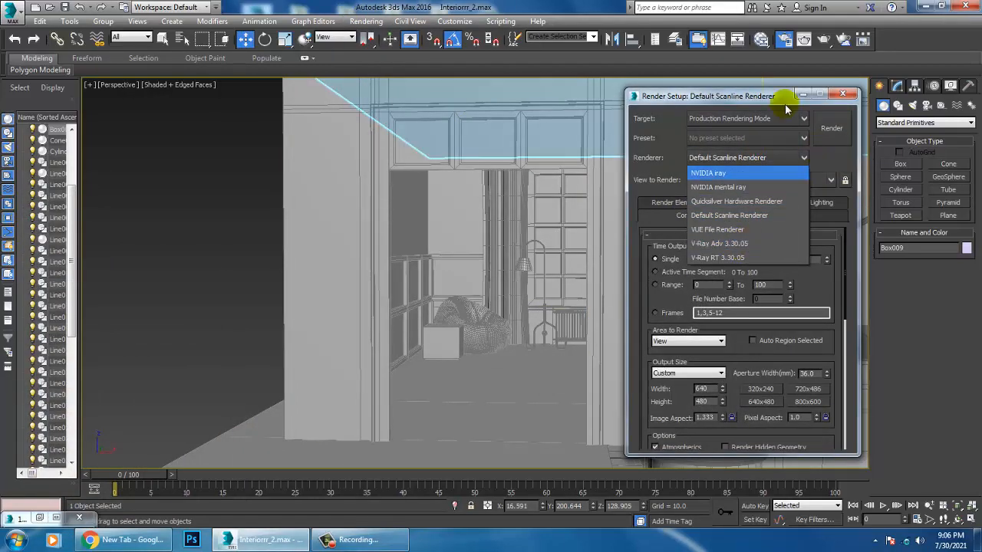
left_click(674, 221)
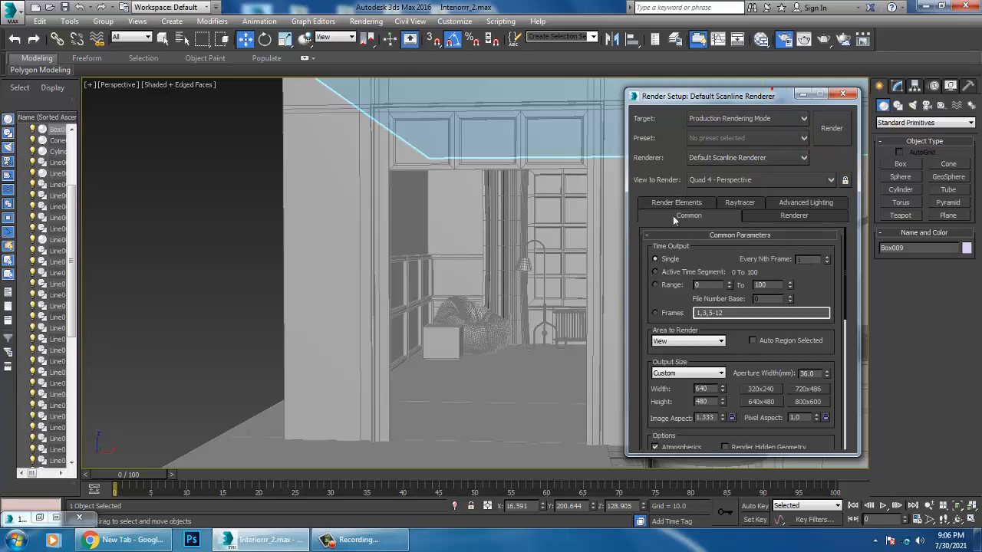
left_click(698, 373)
left_click(695, 524)
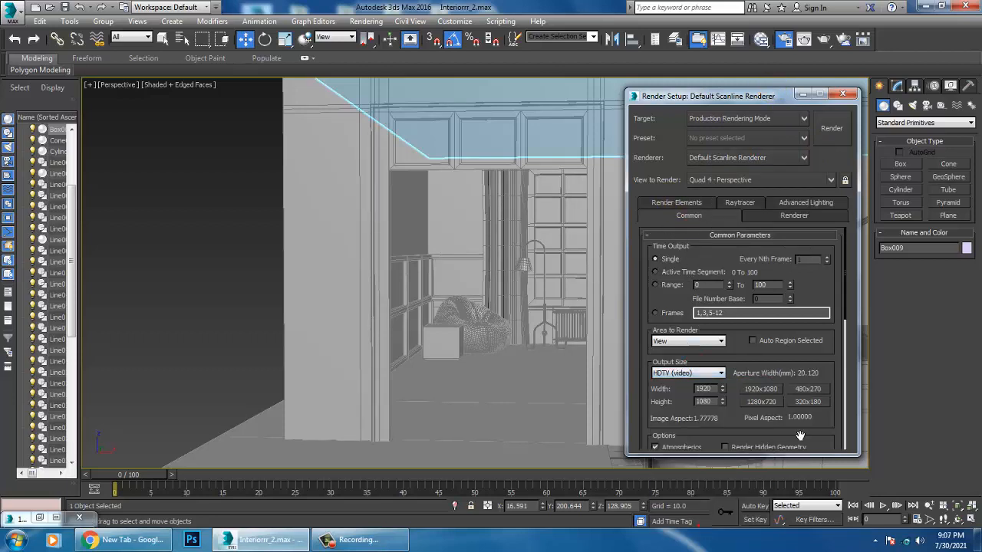
scroll(741, 427, "down", 3)
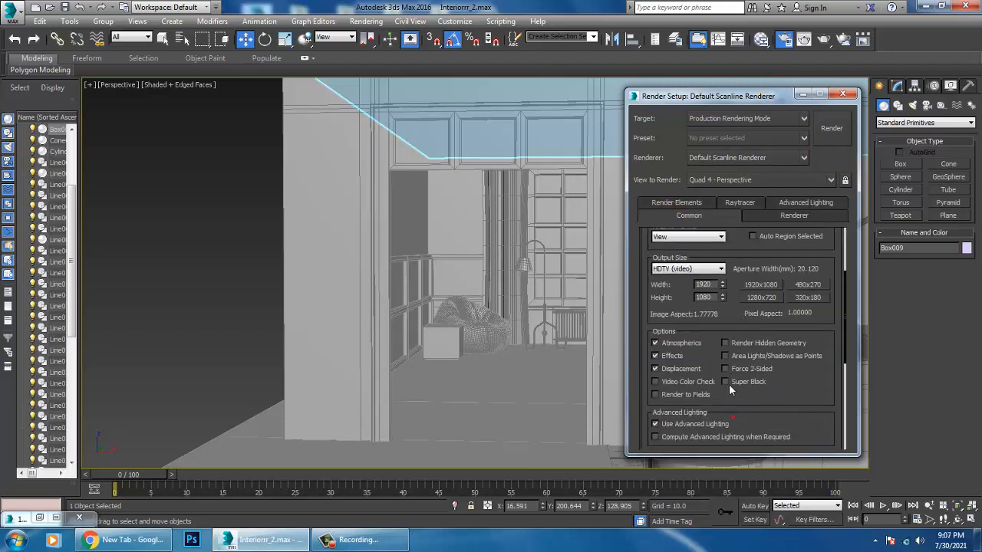
left_click(846, 94)
Step: Frame the doorway and staircase within the perspective view's safe frame using walk-through navigation
mouse_move(586, 236)
middle_mouse_down()
mouse_move(563, 237)
mouse_move(584, 228)
mouse_move(575, 237)
middle_mouse_up()
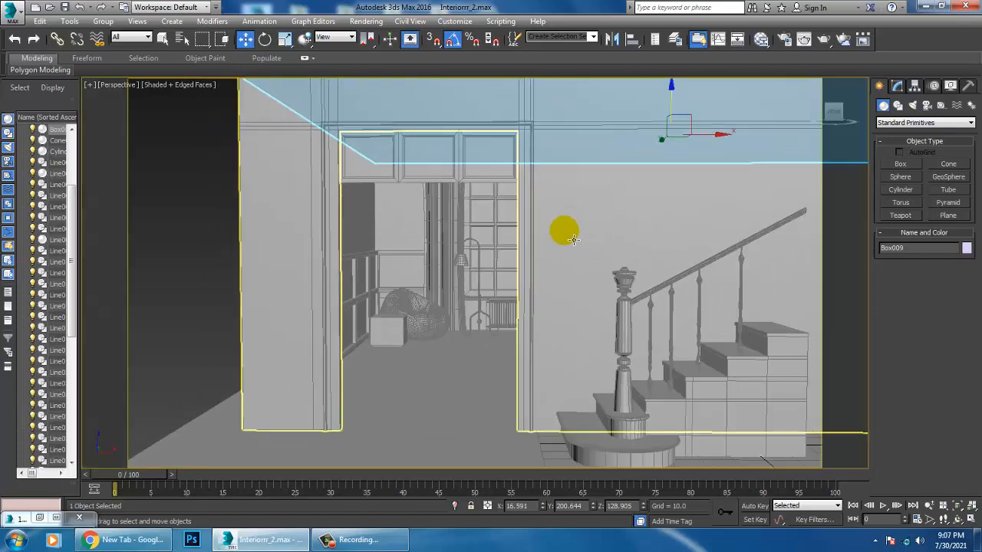
scroll(574, 239, "up", 5)
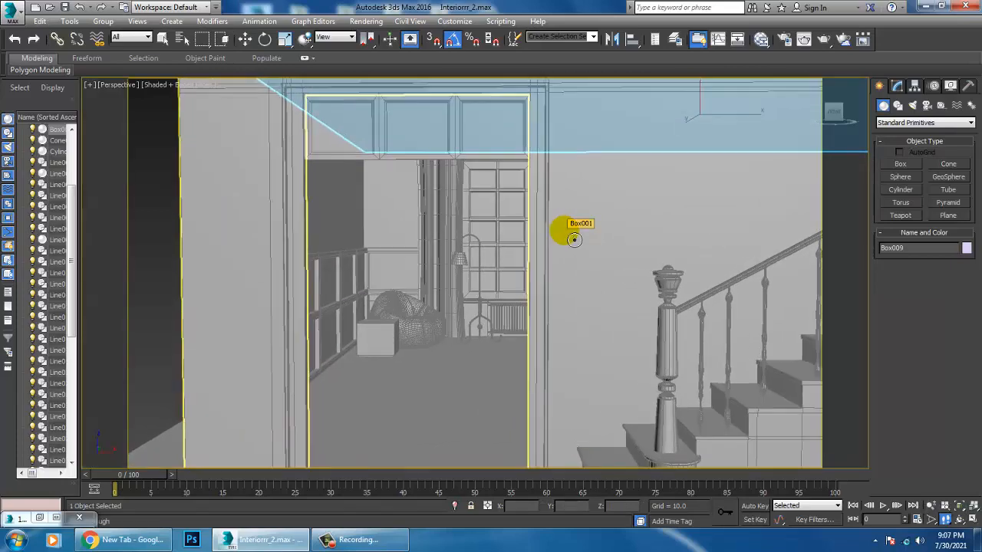
scroll(574, 240, "up", 5)
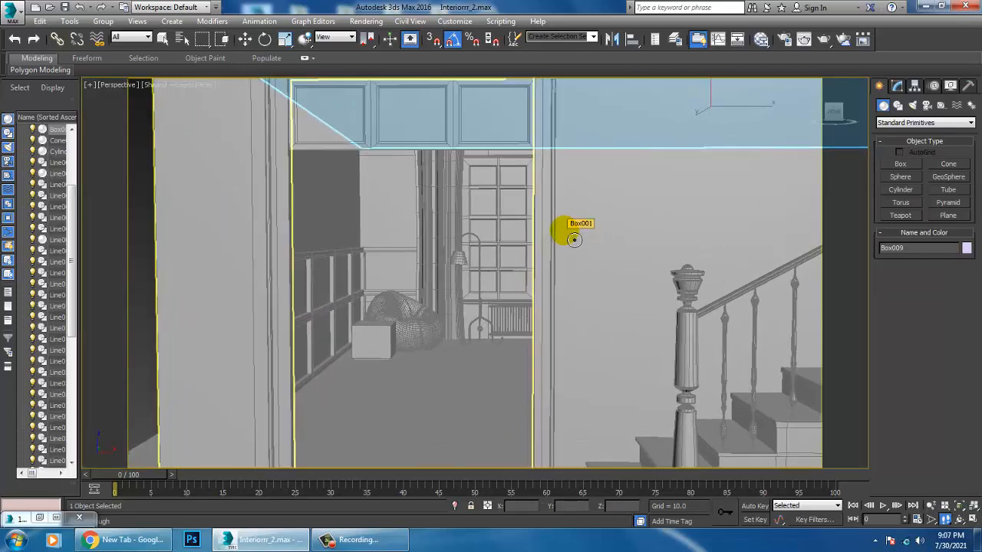
key("Right")
key("Up")
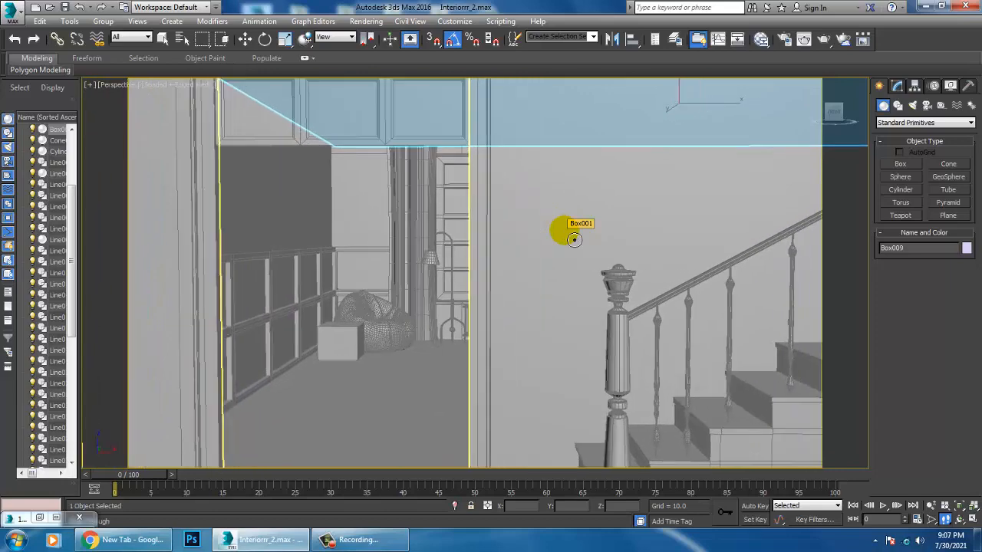
key("Left")
key("Left")
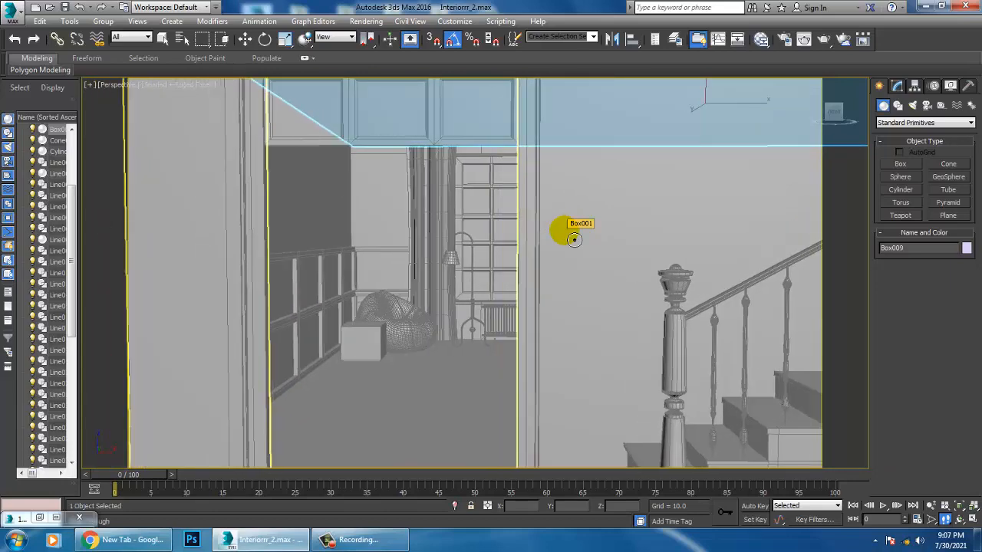
key("Left")
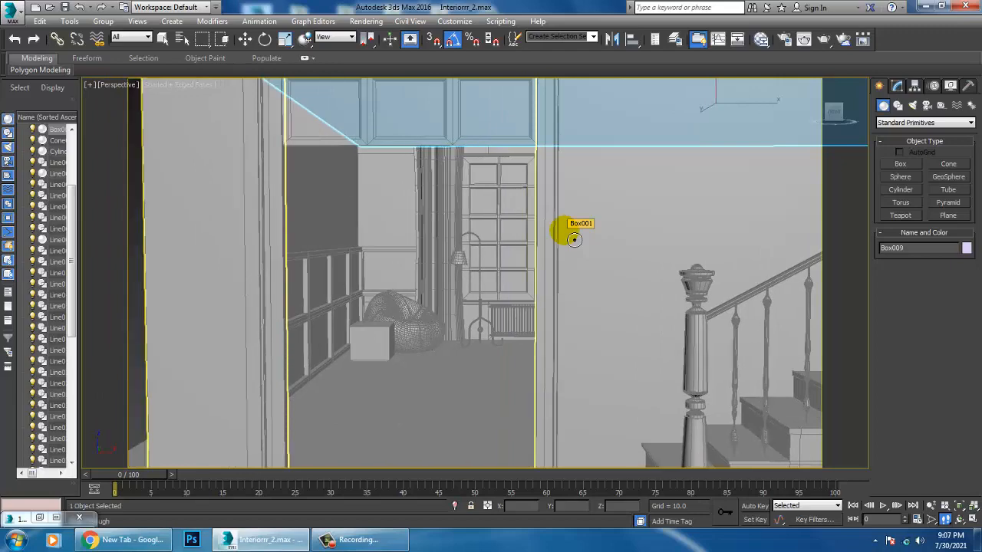
key("Right")
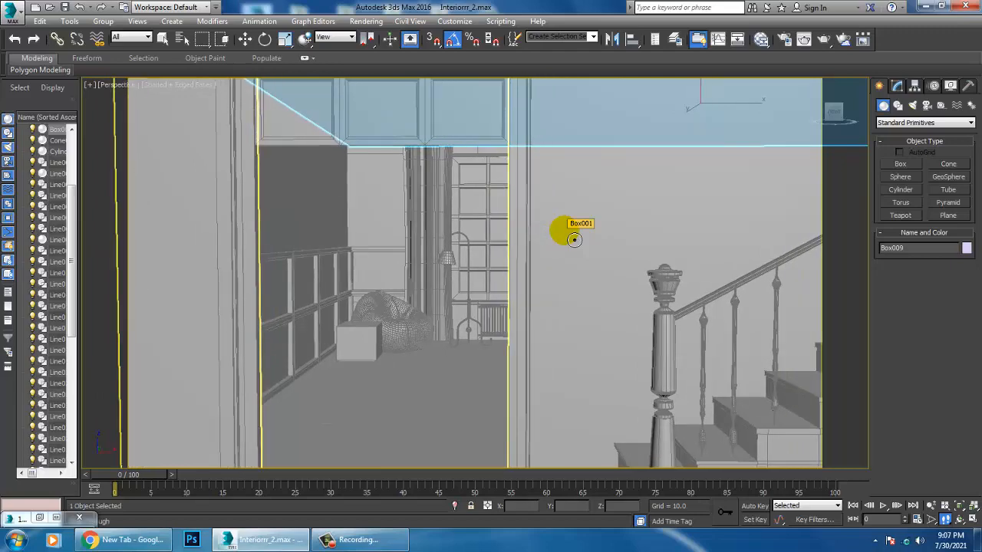
key("Down")
key("Right")
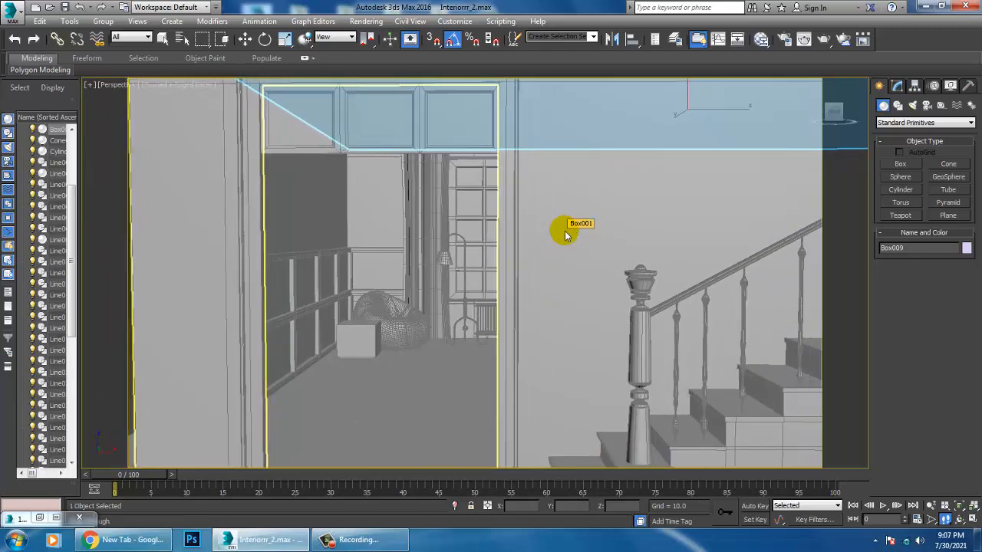
key("Up")
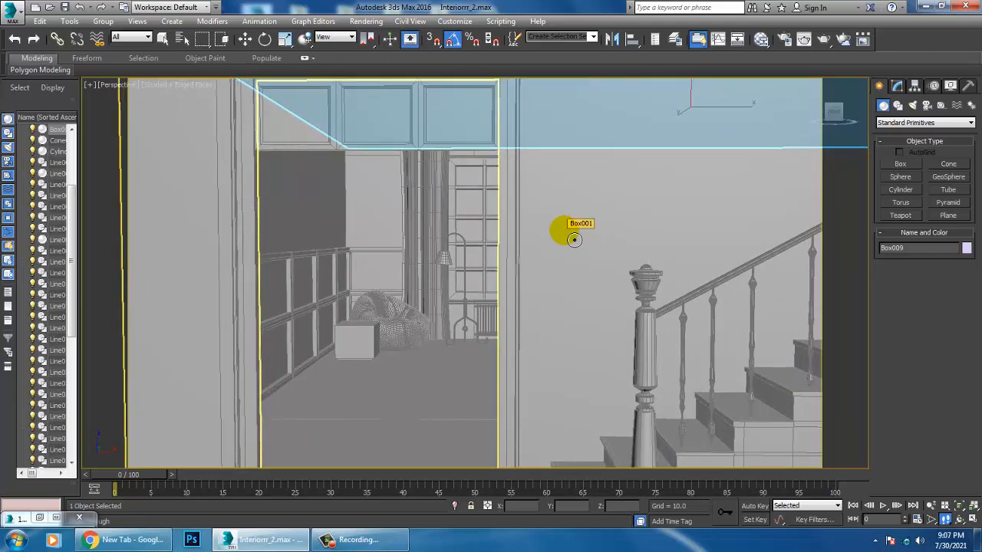
Step: Compare the framing with the reference photo and adjust the perspective viewpoint to include the full doorway and the staircase's curved bottom steps
left_click(40, 518)
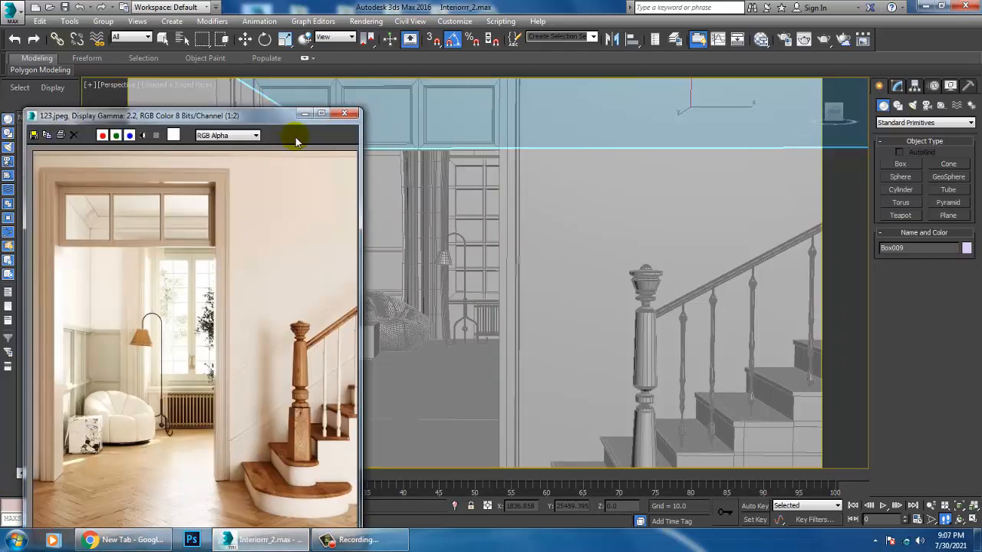
left_click(304, 114)
left_click_drag(502, 279, 517, 288)
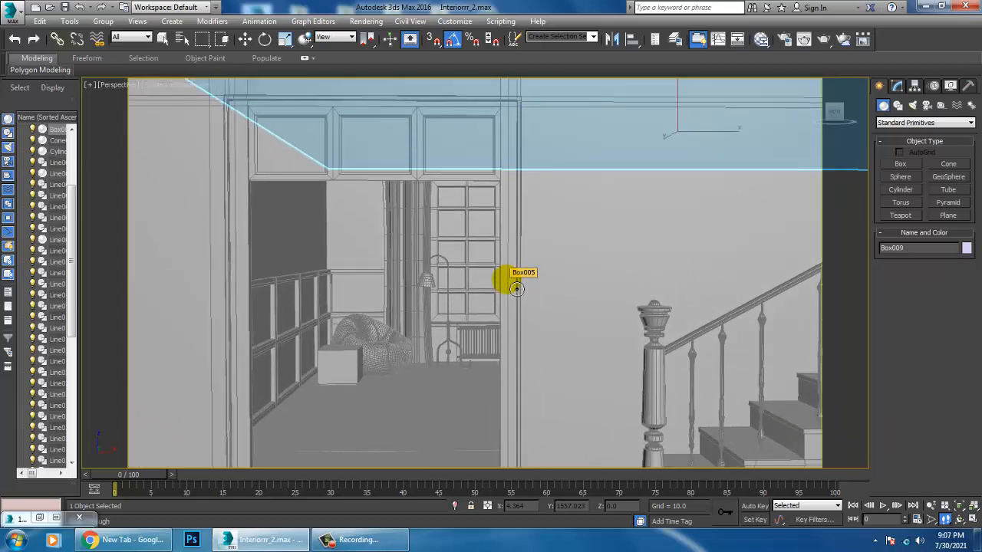
left_click_drag(517, 289, 518, 288)
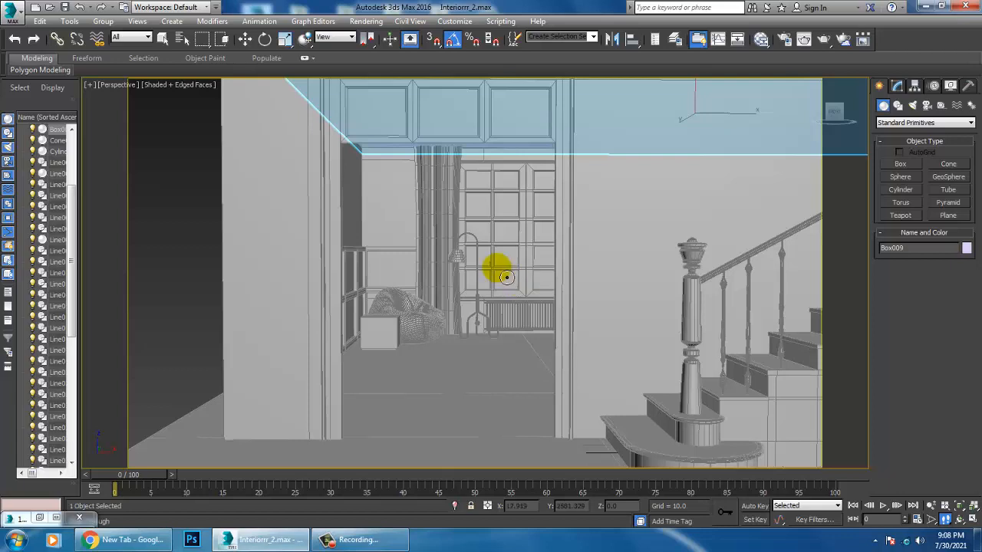
left_click_drag(598, 345, 569, 351)
key("Left")
key("Right")
mouse_move(571, 353)
middle_mouse_down()
mouse_move(571, 342)
mouse_move(573, 352)
middle_mouse_up()
scroll(572, 352, "down", 4)
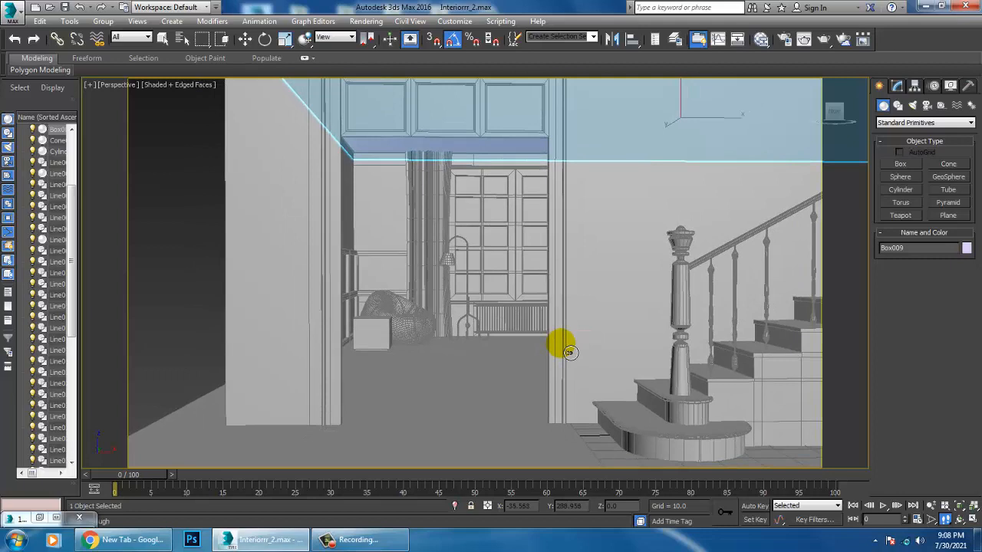
key("Left")
key("shift+Up")
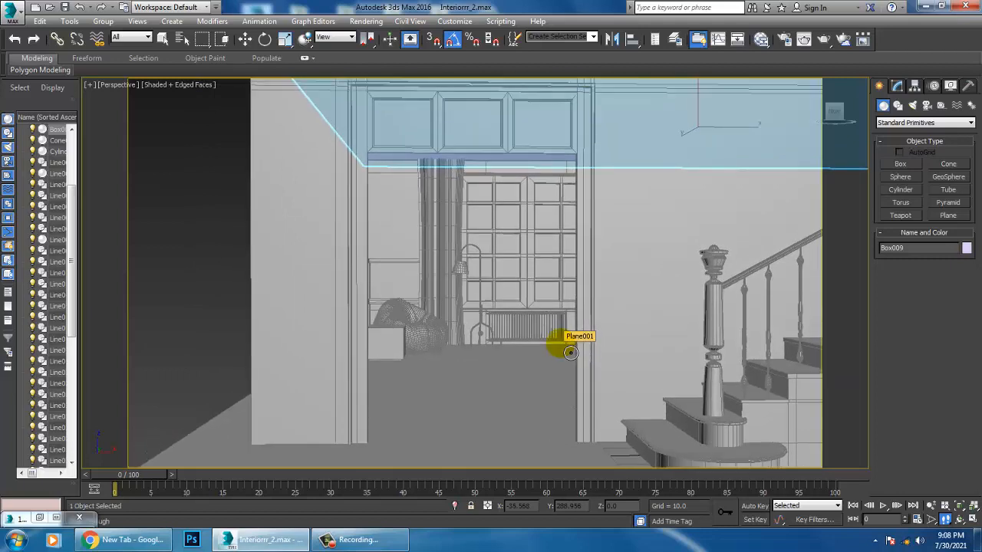
key("Down")
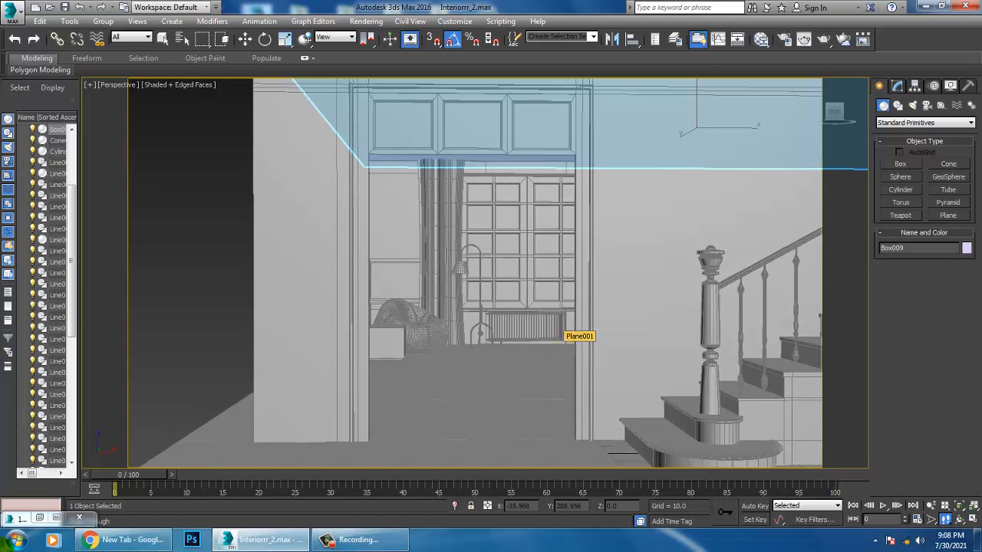
Step: Compare the perspective framing with the reference photo, viewing the photo full screen before minimising it
left_click(41, 519)
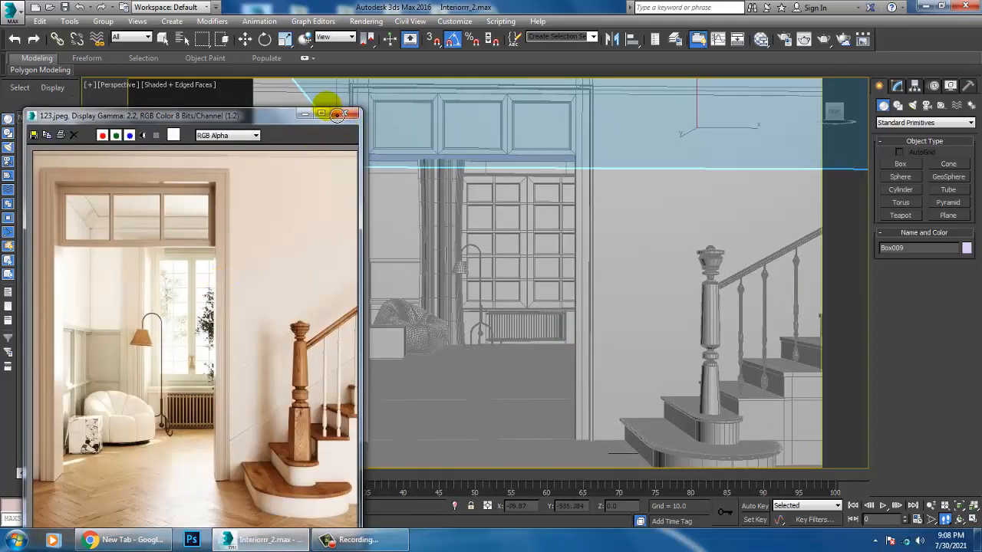
left_click(306, 113)
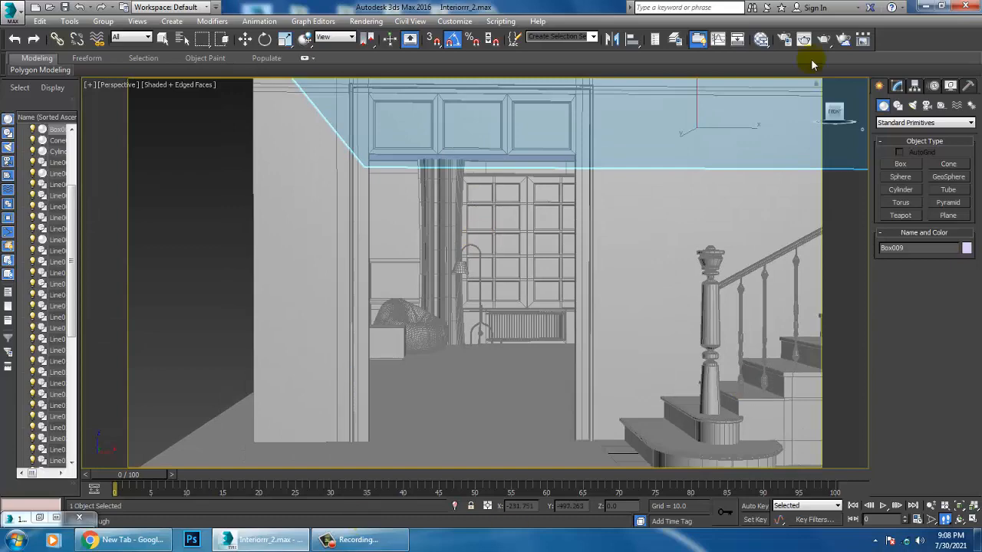
left_click(39, 517)
double_click(219, 114)
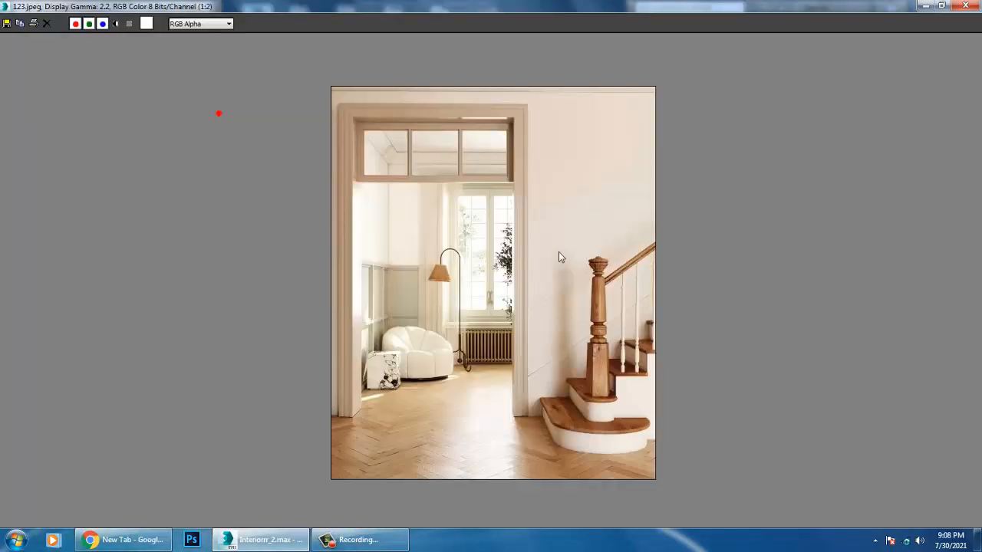
left_click(925, 7)
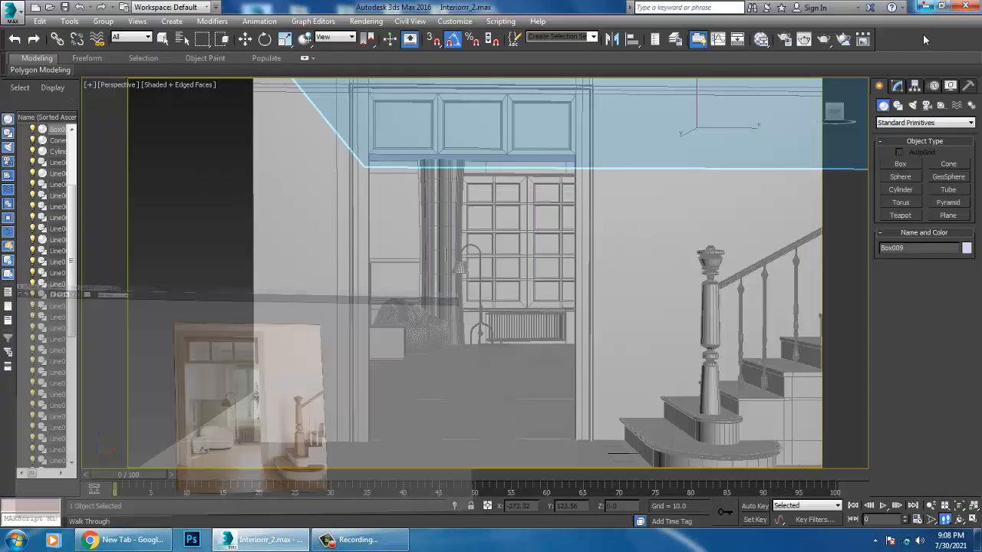
Step: Switch to File Explorer and open the Interior stairs folder inside July 2021 on drive D
left_click(927, 8)
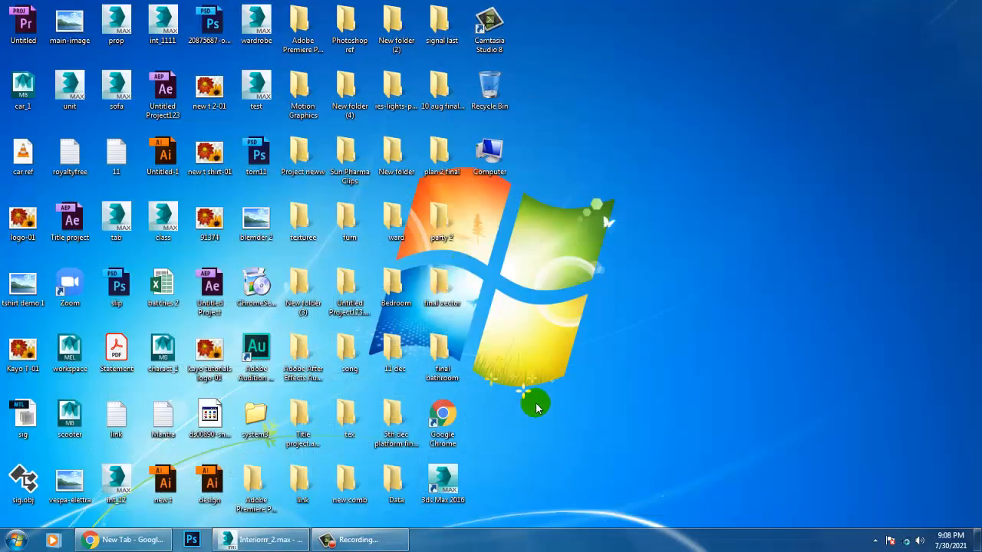
left_click(15, 540)
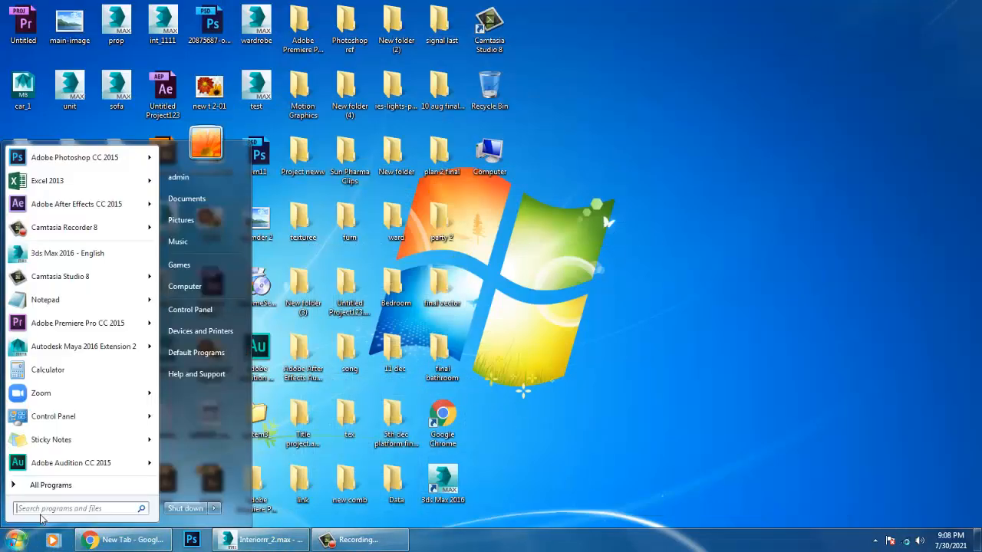
left_click(198, 283)
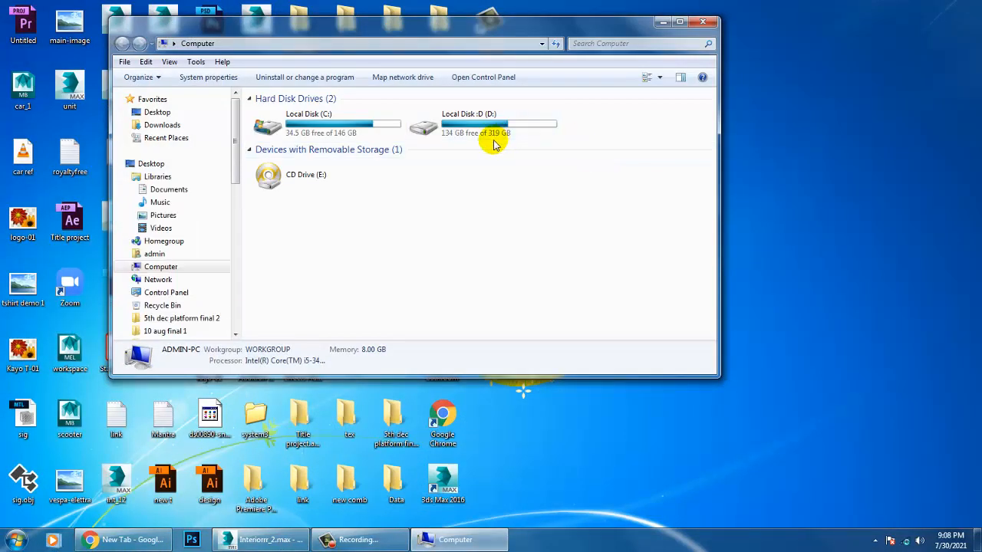
double_click(498, 127)
left_click(474, 208)
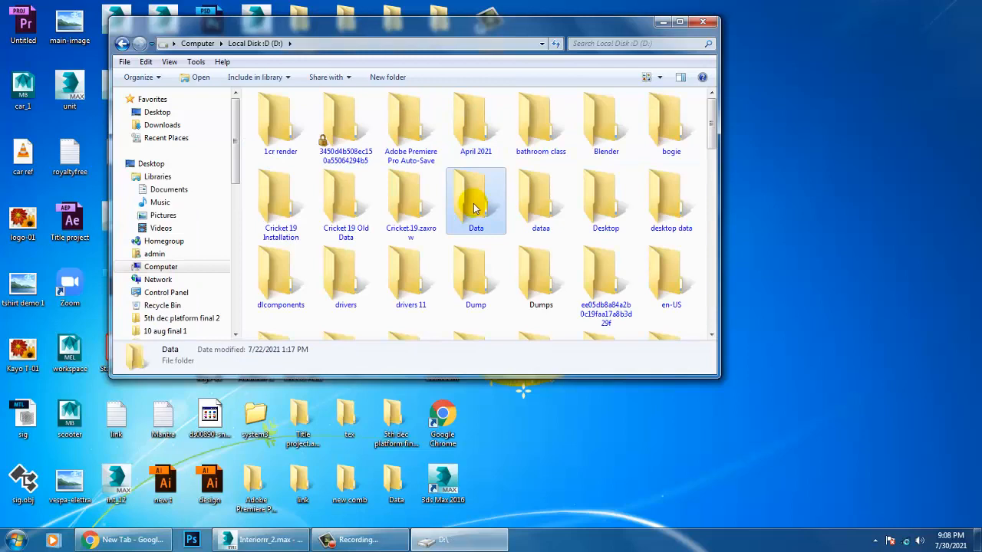
key("j")
double_click(478, 126)
key("i")
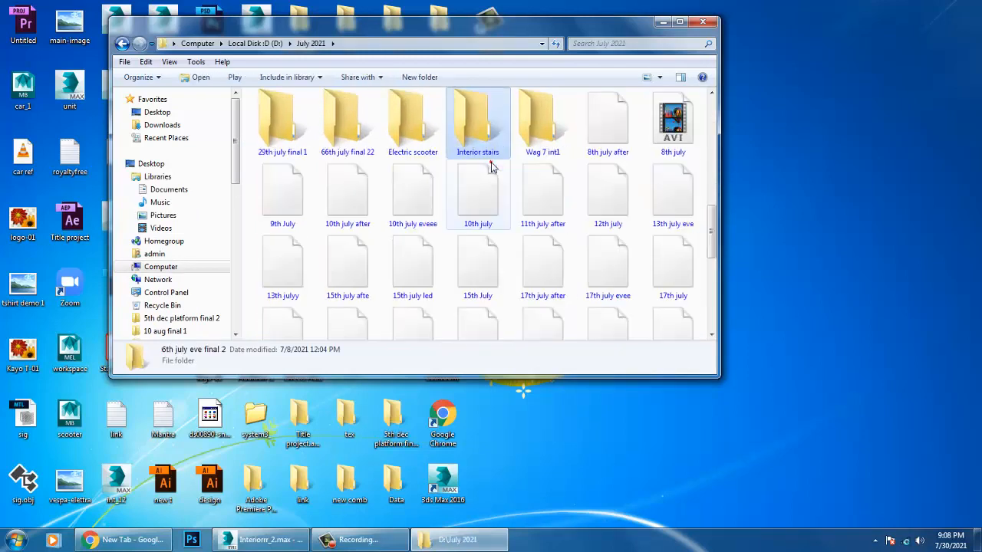
double_click(474, 116)
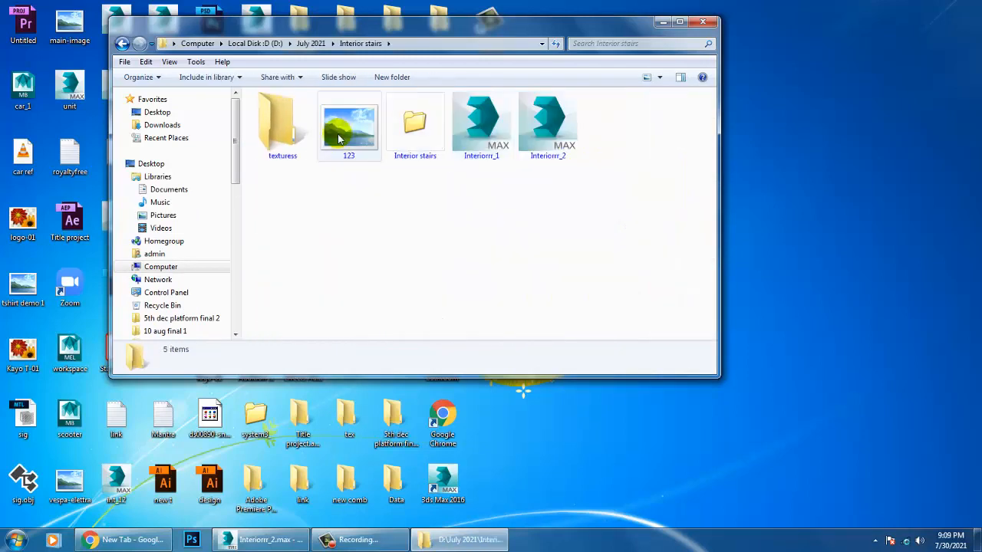
Step: Check the pixel dimensions of image 123 and return to 3ds Max with the reference photo window reduced from full screen
left_click(339, 139)
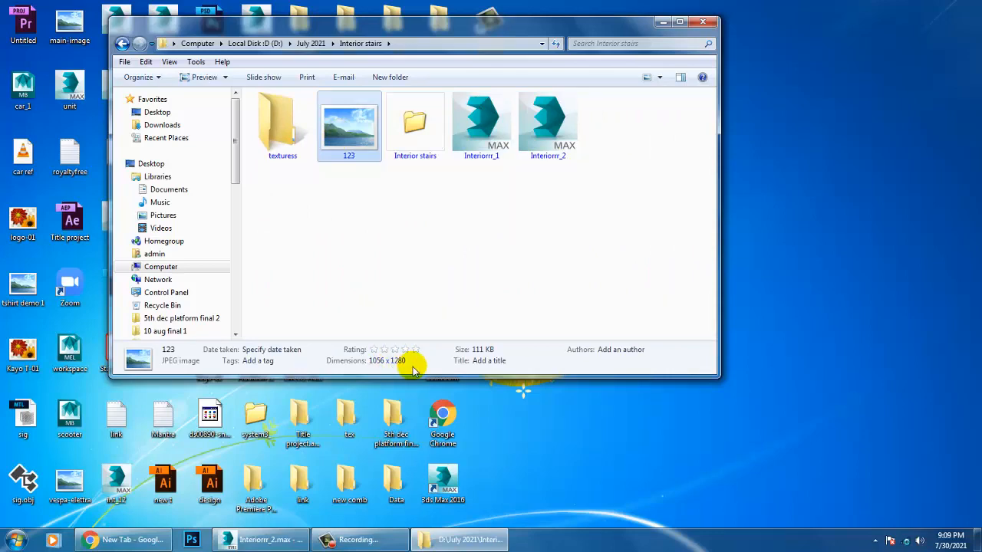
left_click(662, 21)
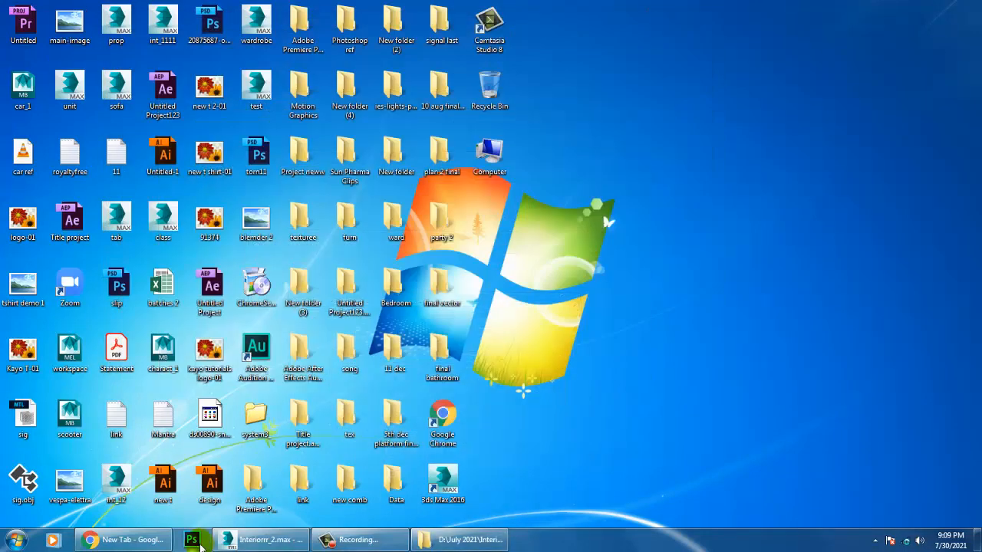
left_click(258, 540)
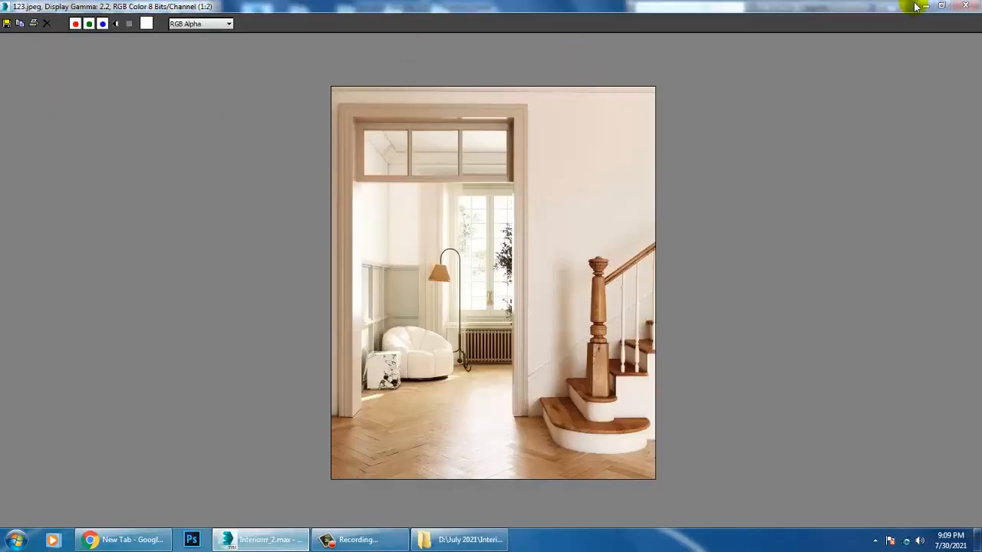
left_click(943, 6)
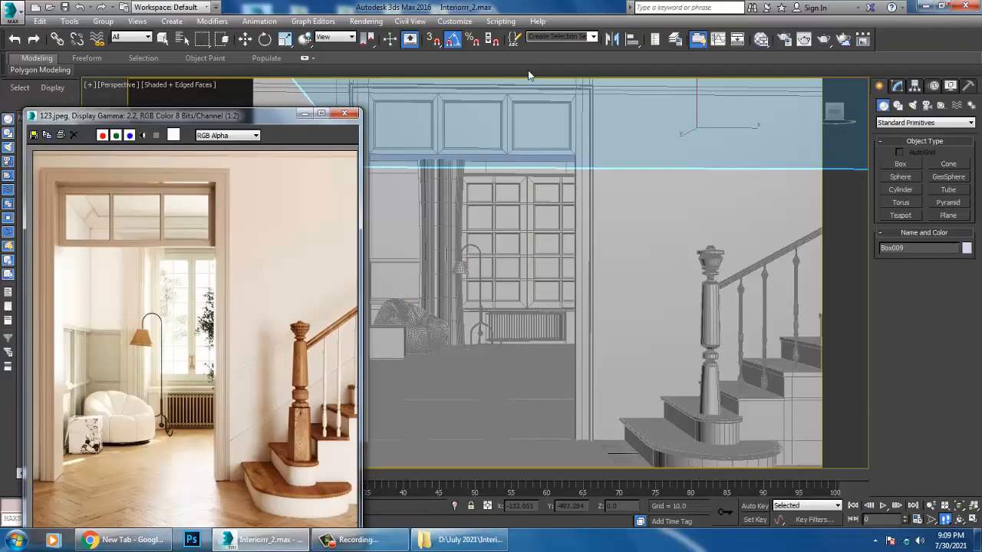
Step: Try to set the render output size to 1056 by 1280 under the HDTV (video) preset
left_click(366, 21)
left_click(386, 76)
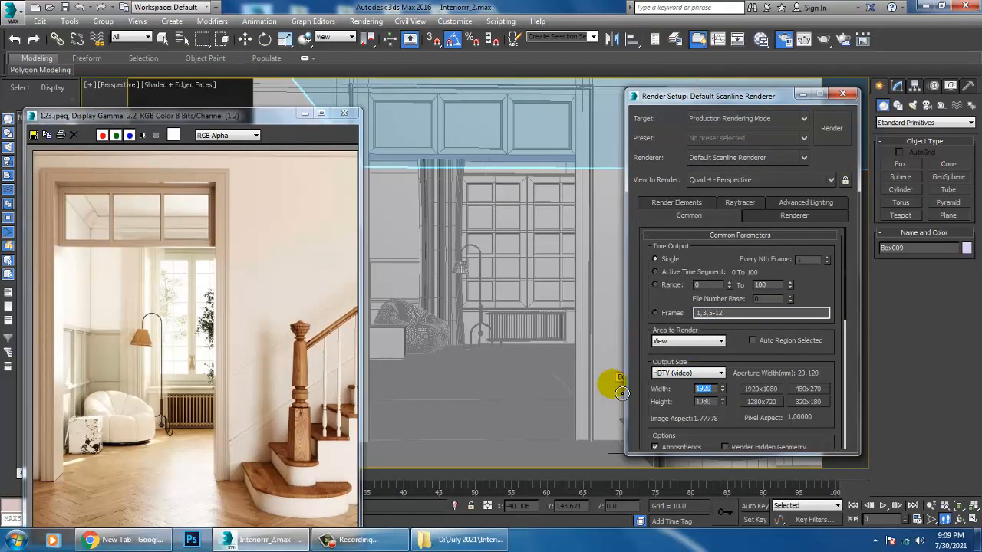
type("1")
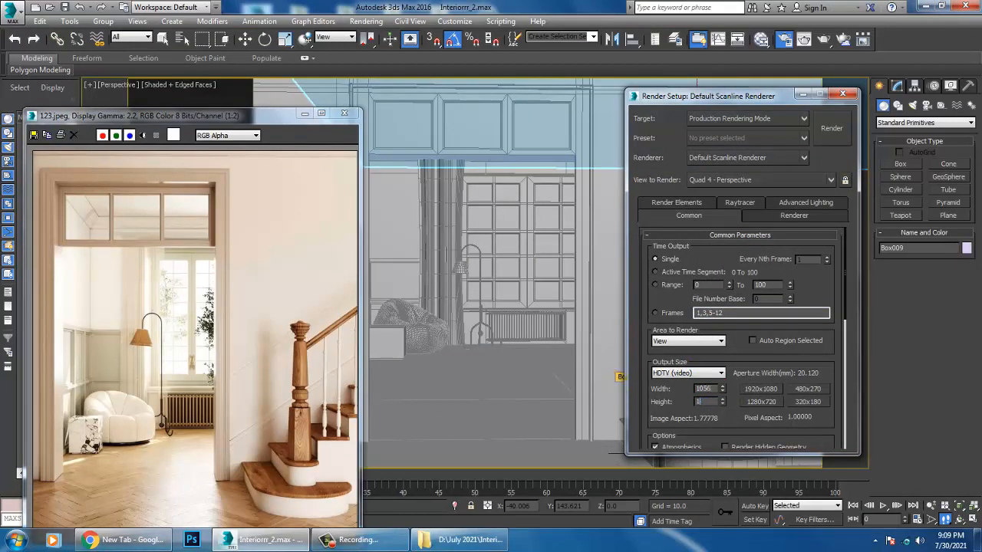
left_click(748, 366)
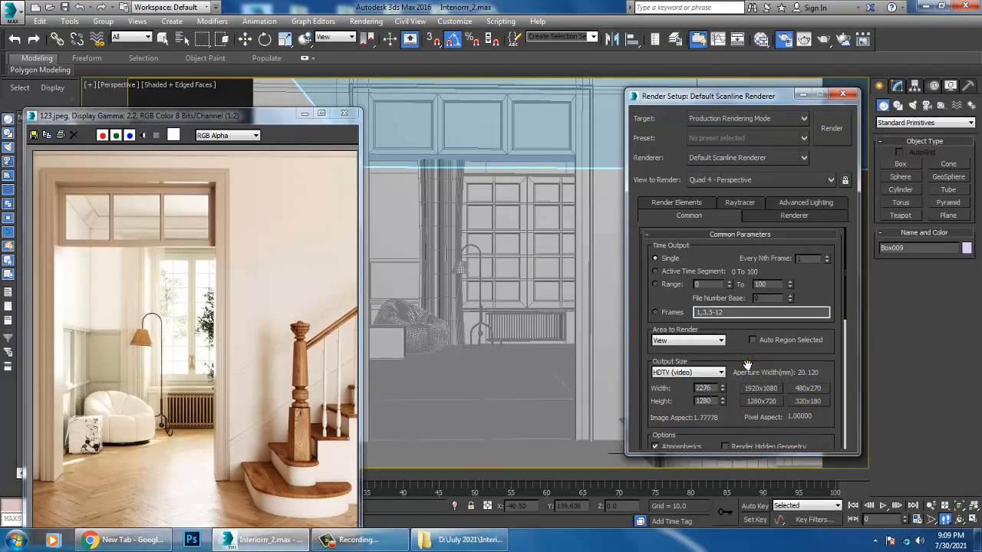
left_click(802, 95)
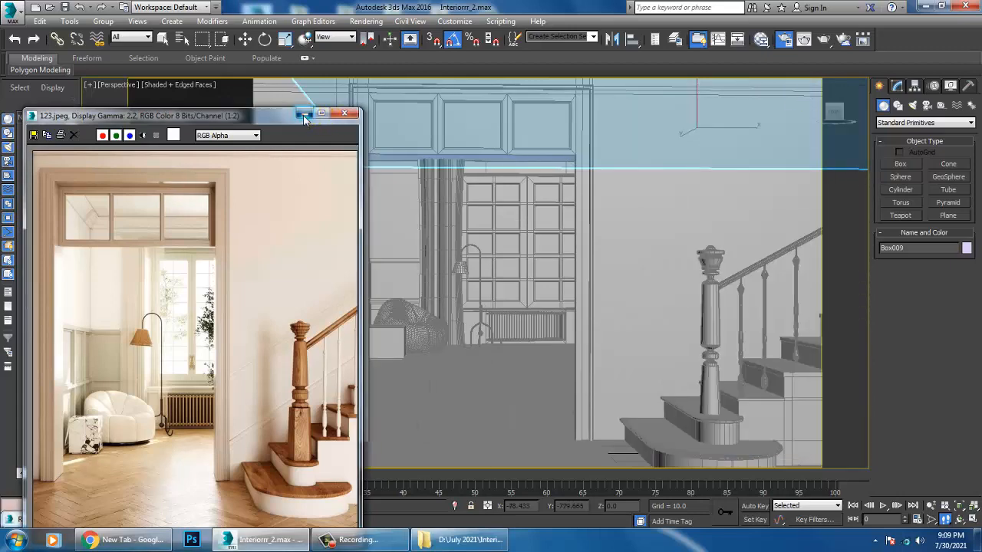
Step: Clear the reference photo away and set a Custom render output size of 1056 by 1280, minimising the render setup when done
left_click(305, 112)
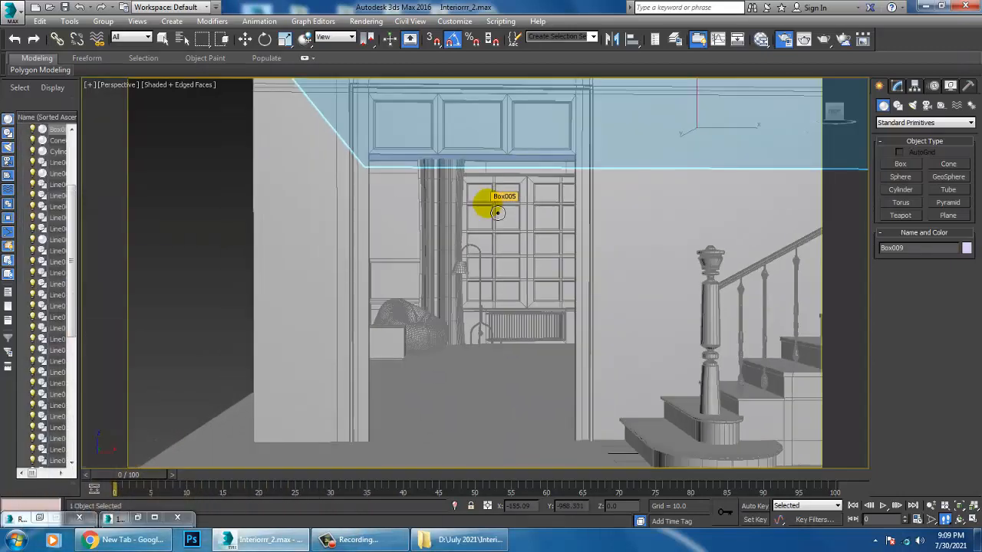
middle_click_drag(553, 248, 513, 250)
left_click(366, 21)
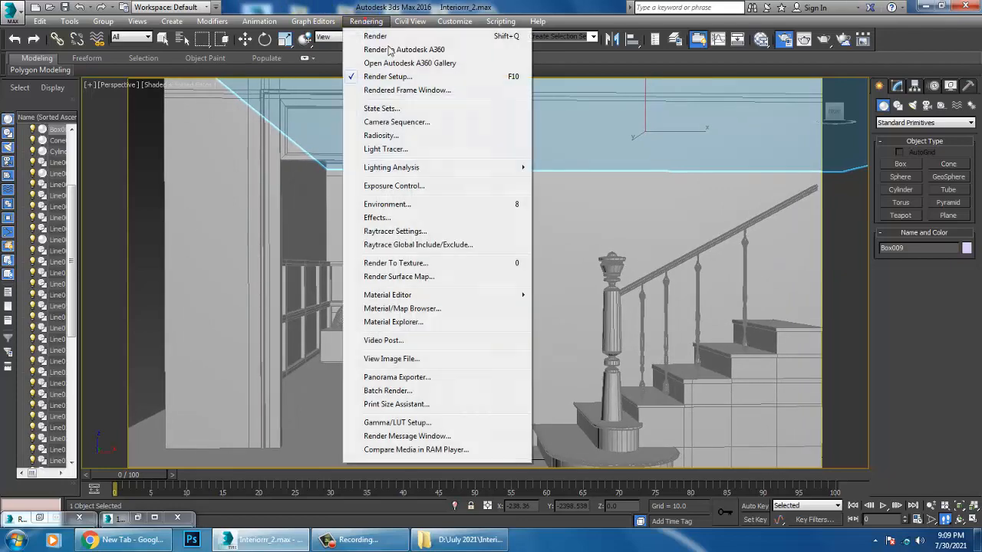
left_click(414, 81)
left_click(371, 24)
left_click(407, 83)
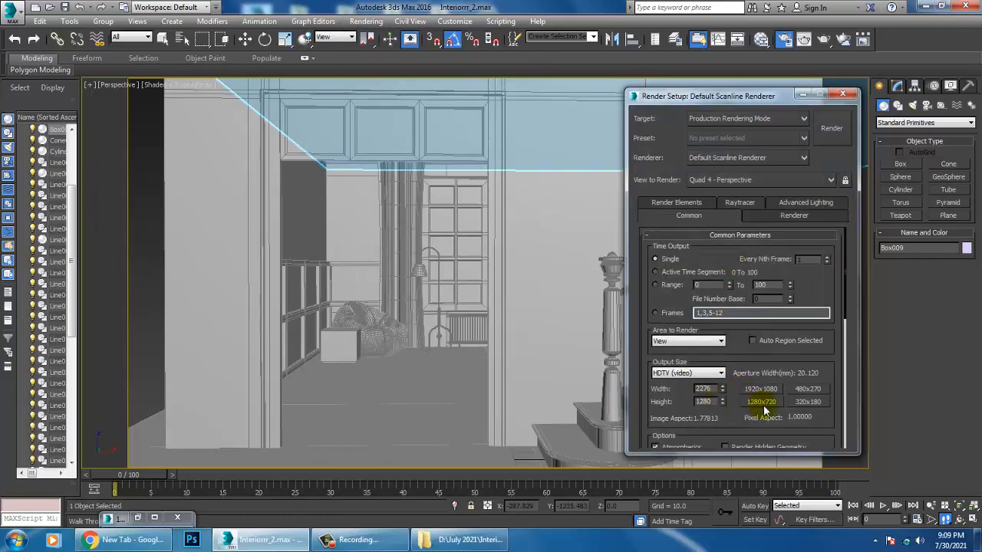
scroll(744, 422, "down", 2)
left_click(694, 339)
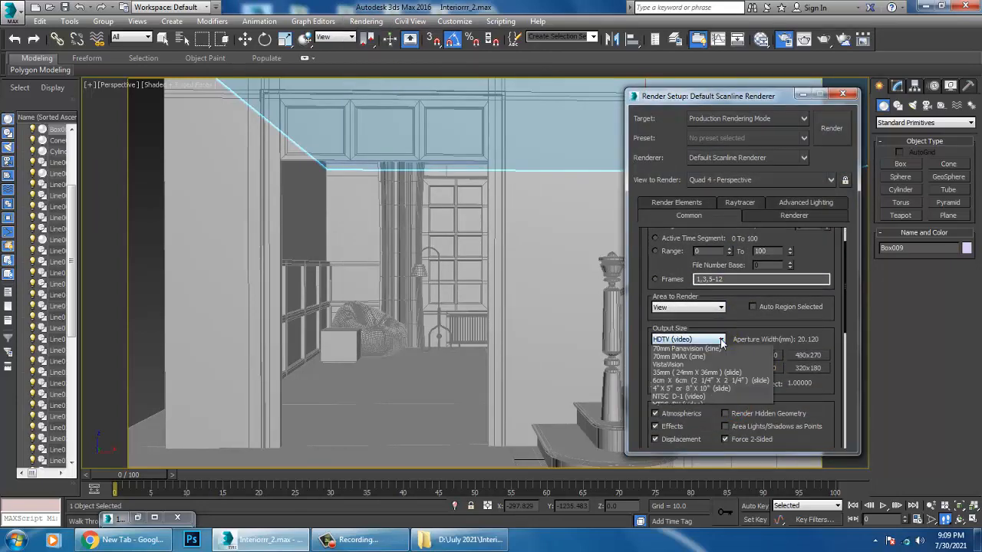
left_click(697, 351)
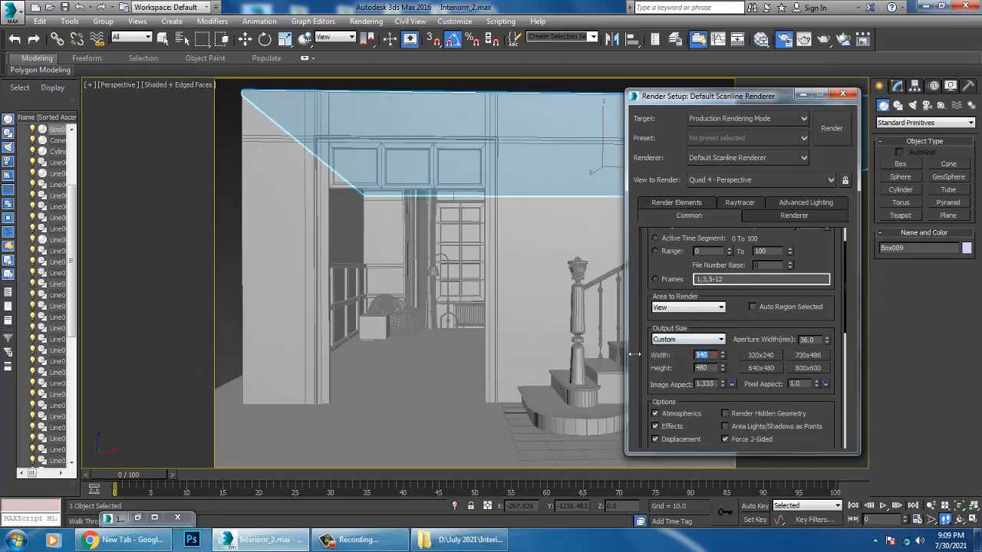
type("1056")
key("Tab")
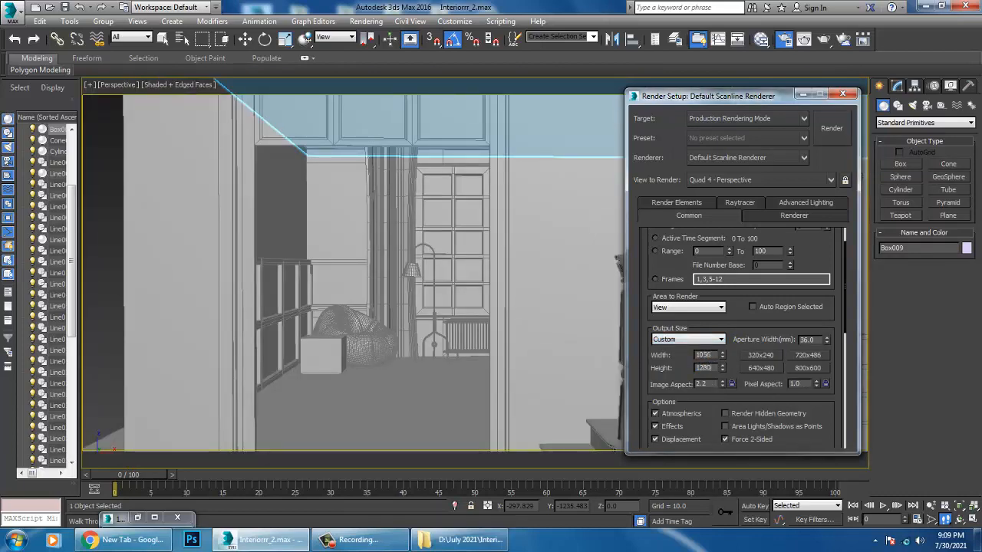
type("1280")
left_click(742, 307)
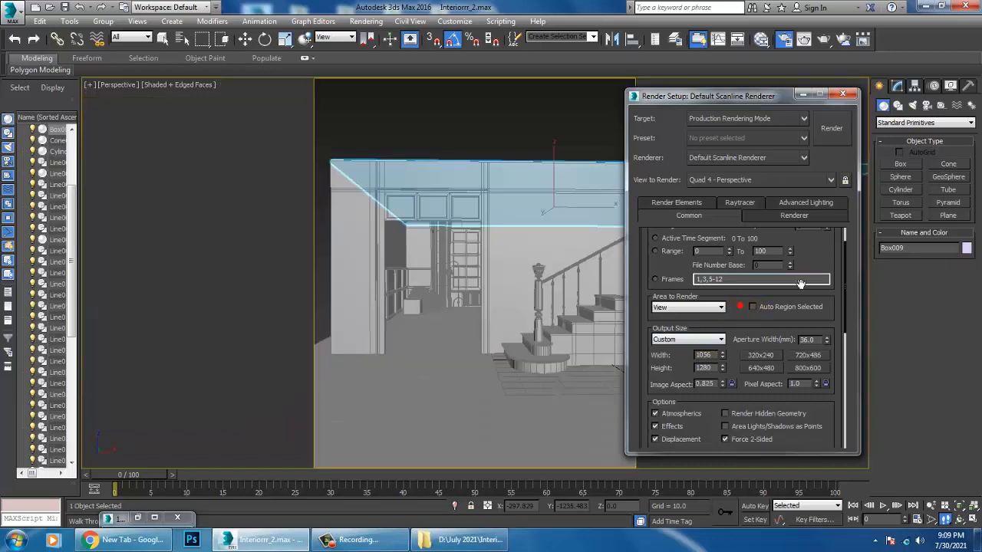
left_click(803, 94)
Step: Move the perspective viewpoint closer with walk-through navigation to frame the doorway and curved bottom steps within the portrait safe frame
left_click(585, 309)
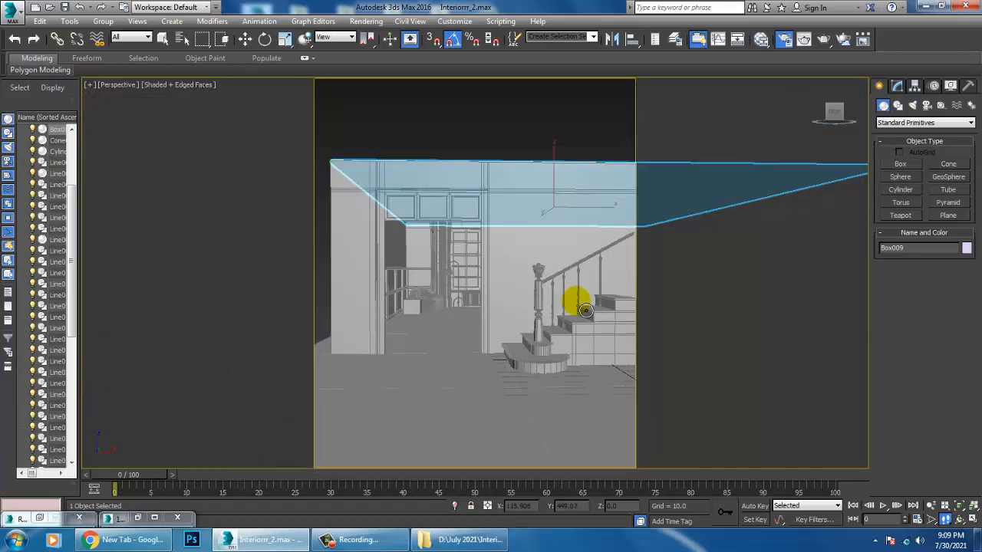
key("Up")
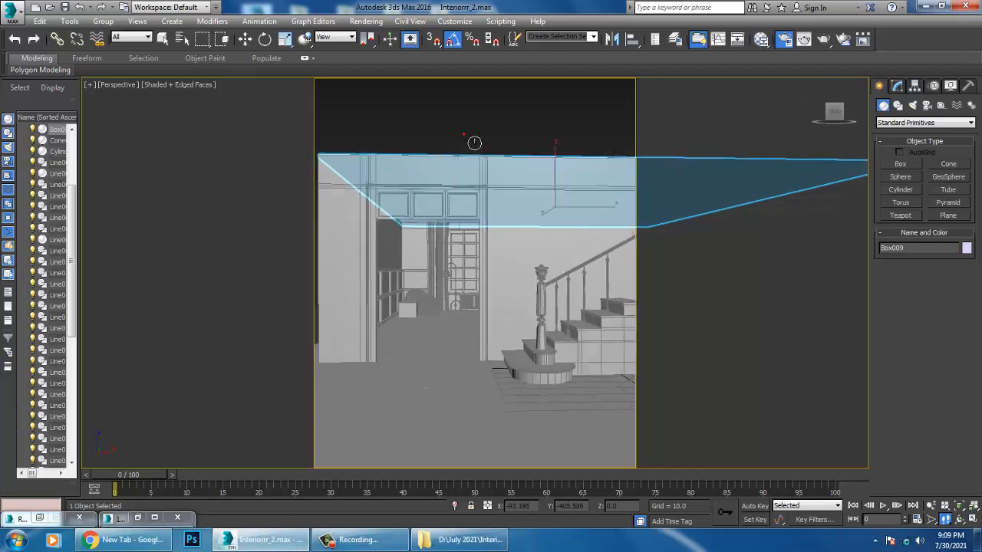
left_click_drag(474, 143, 452, 173)
key("Up")
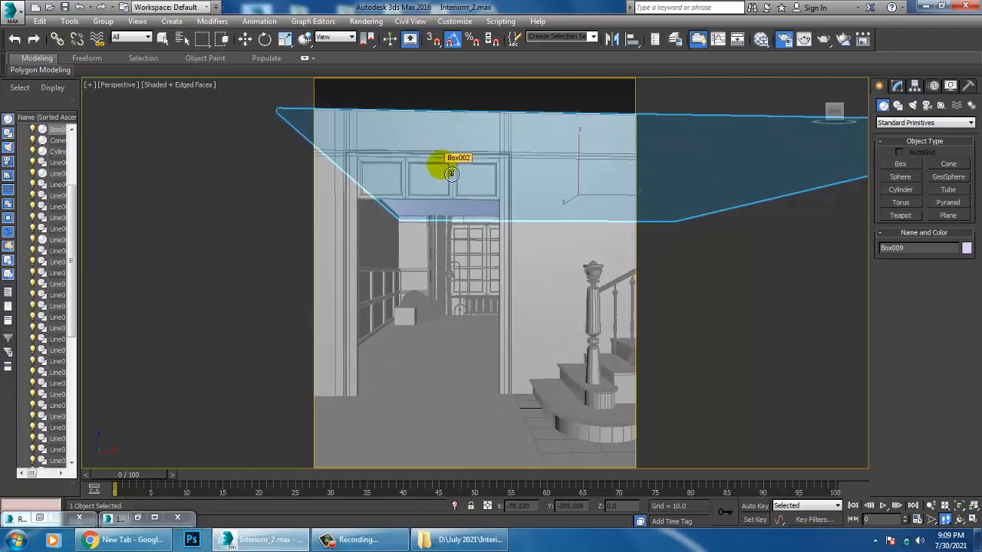
key("Up")
key("Down")
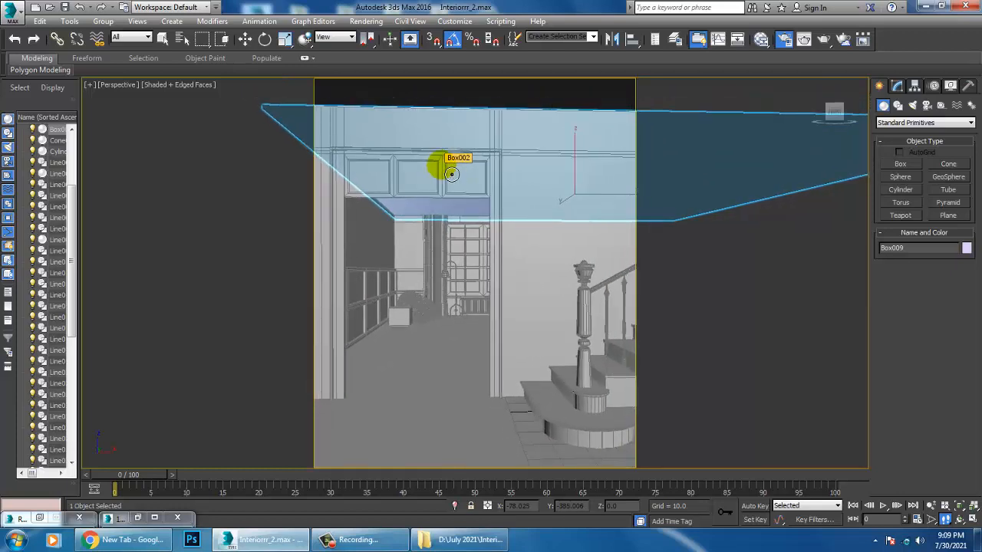
key("Down")
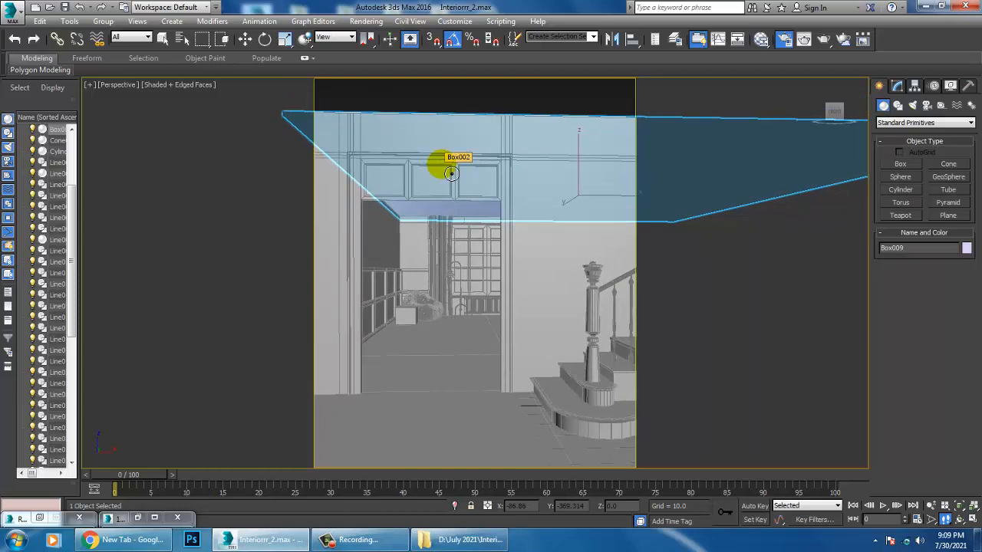
key("Up")
key("Down")
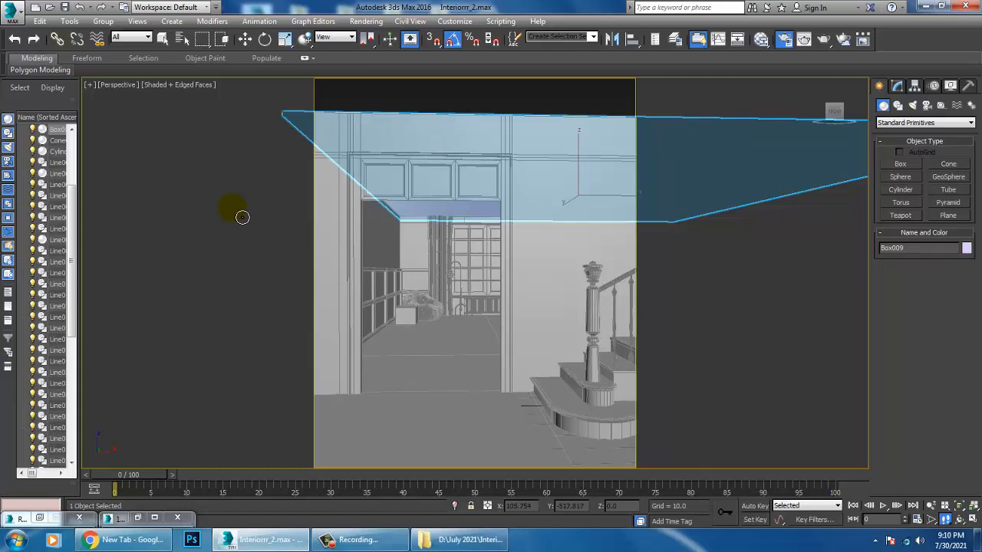
key("Up")
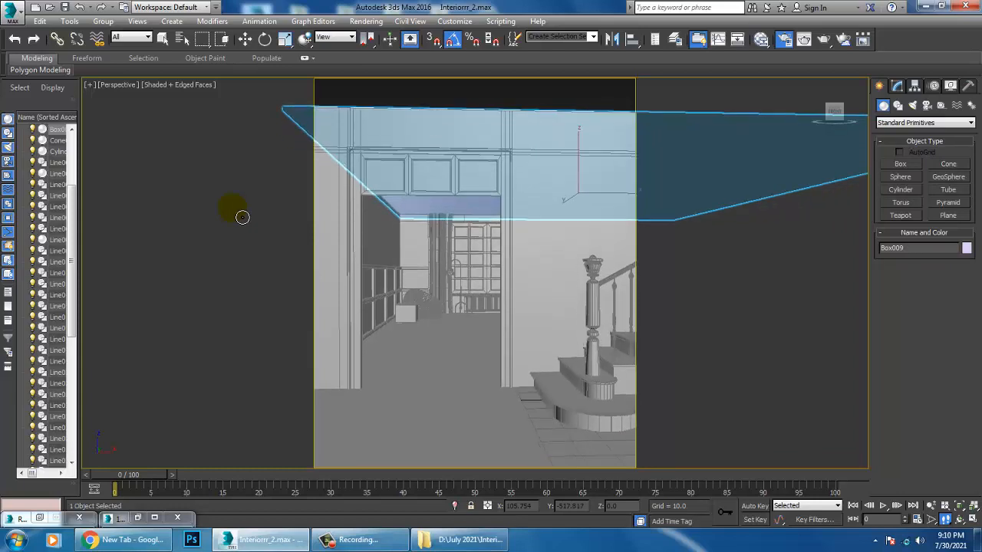
key("Up")
key("Down")
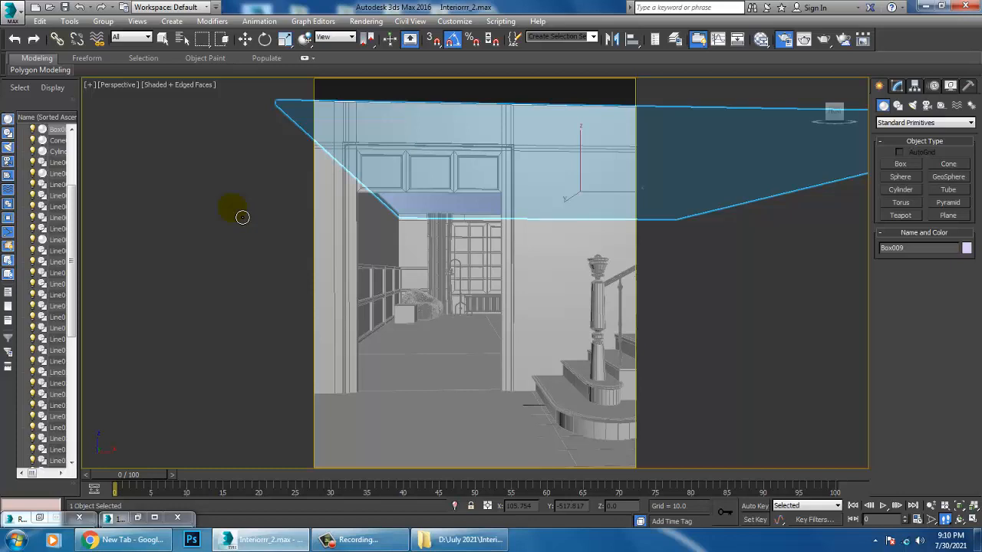
middle_click_drag(478, 247, 478, 243)
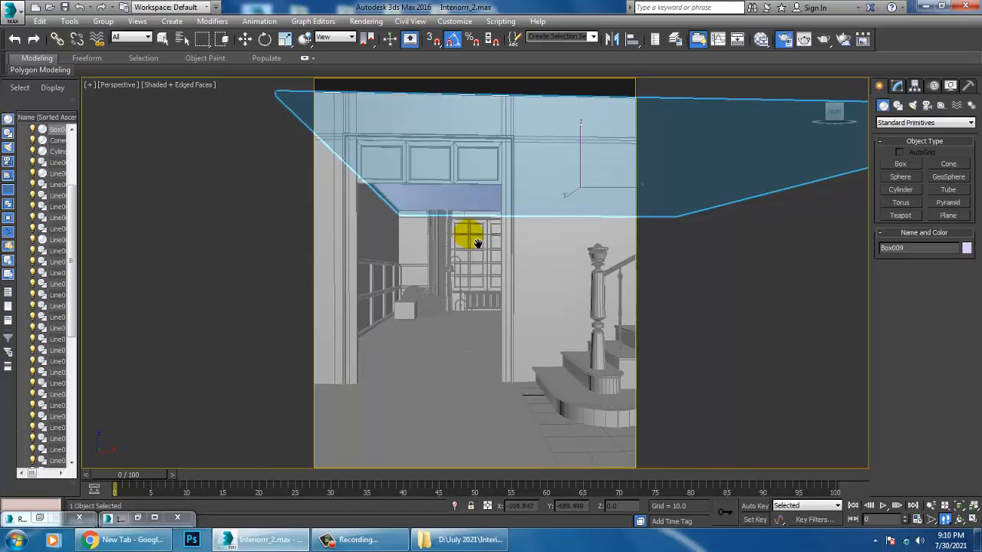
left_click(367, 20)
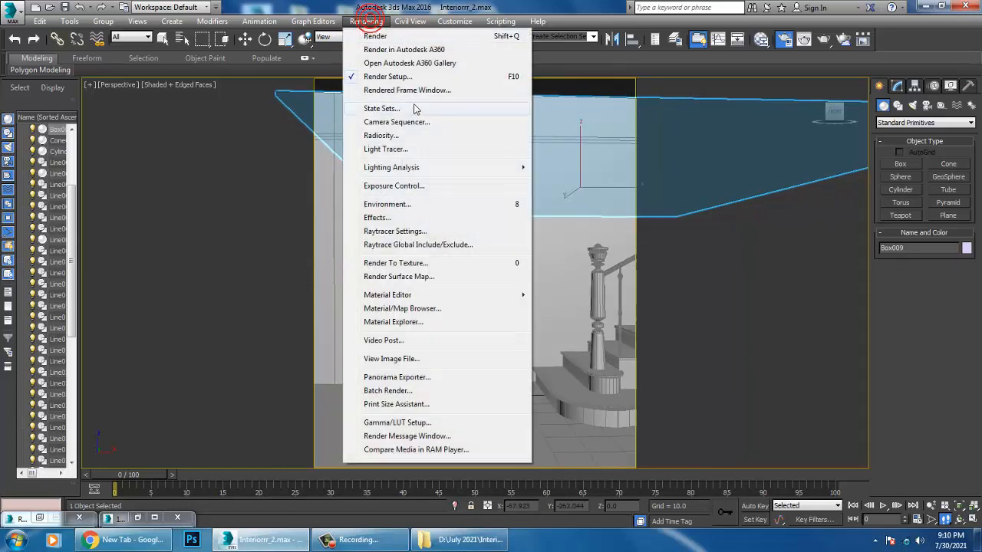
left_click(384, 76)
left_click(542, 263)
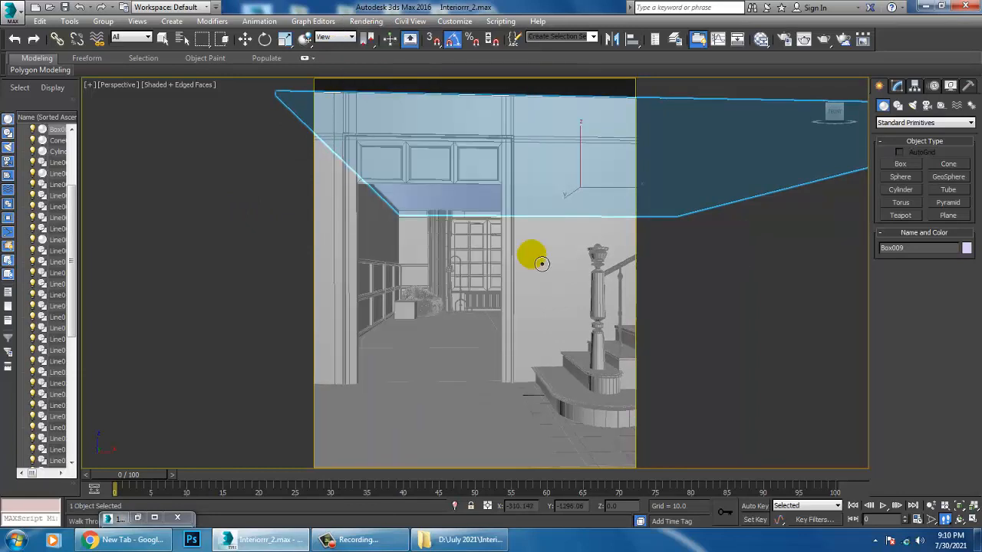
left_click(896, 87)
left_click(496, 281)
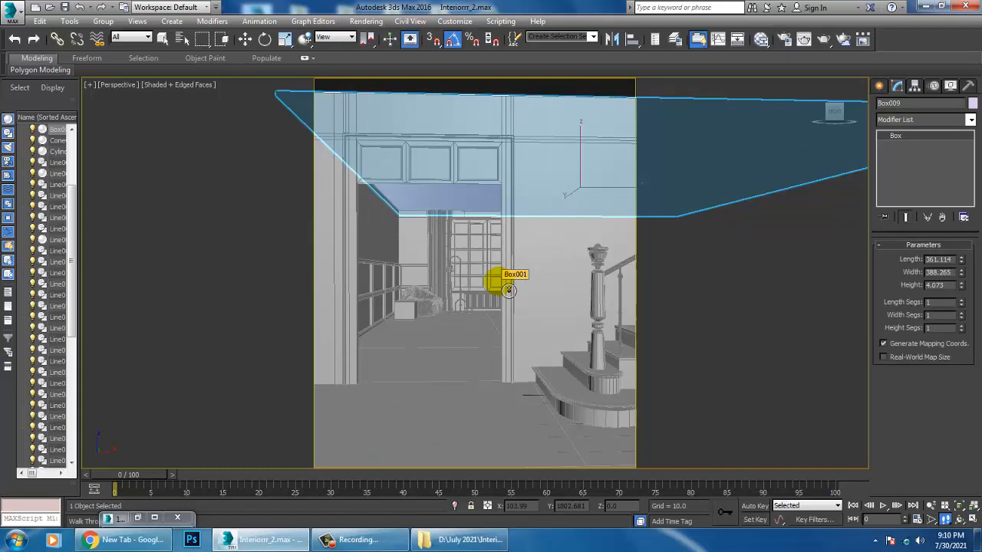
scroll(508, 291, "down", 8)
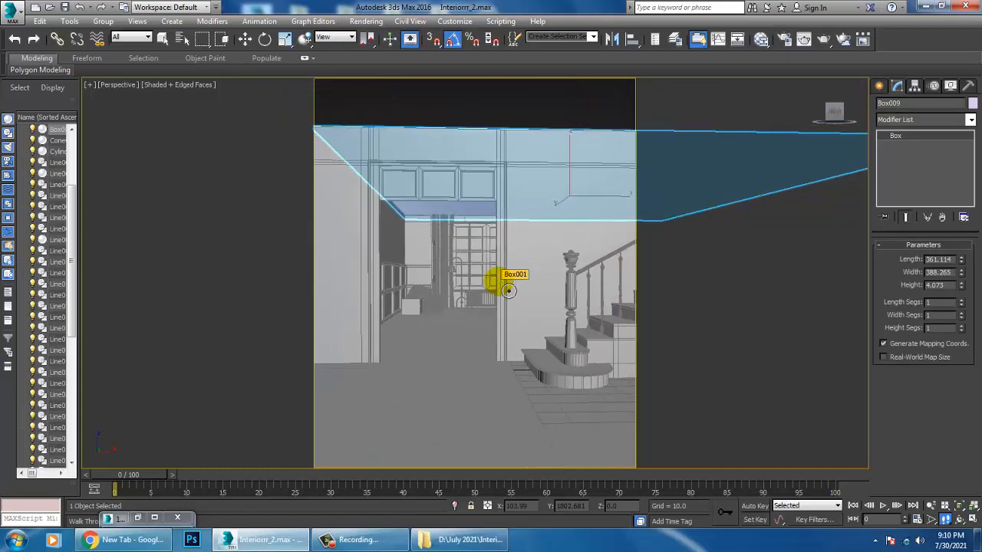
scroll(508, 290, "up", 8)
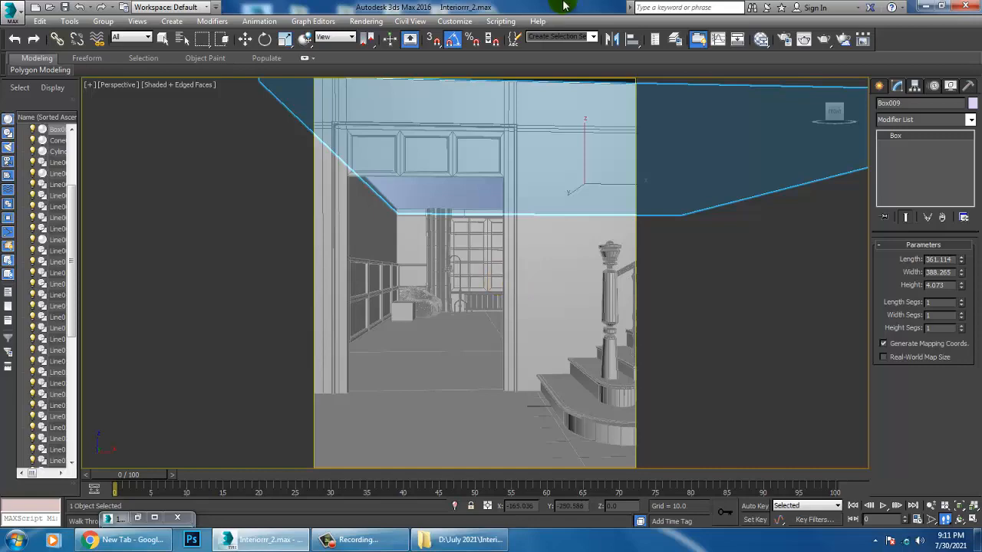
Step: Change the render output size to the HDTV (video) preset at 1920 by 1080 and put the render setup away
left_click(366, 20)
left_click(407, 78)
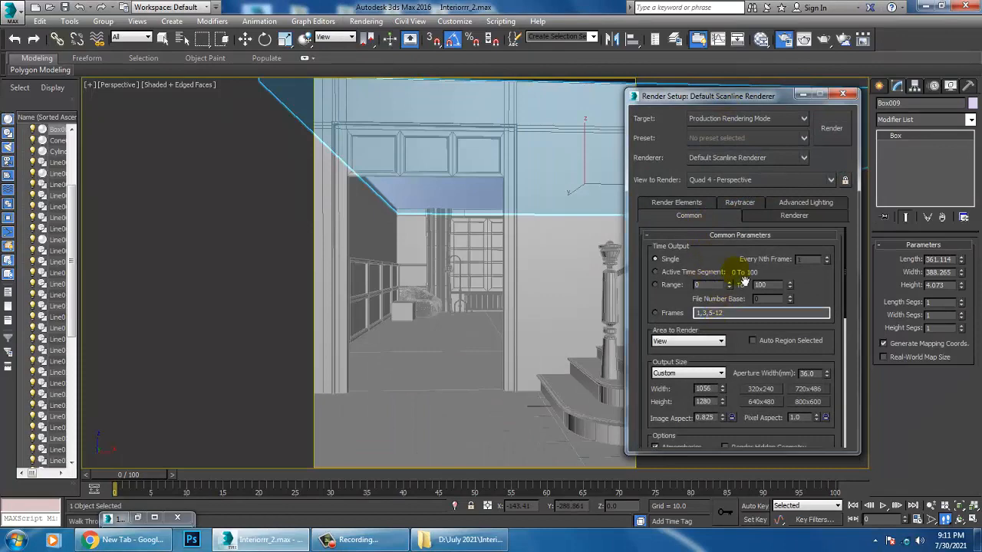
left_click(683, 373)
left_click(694, 523)
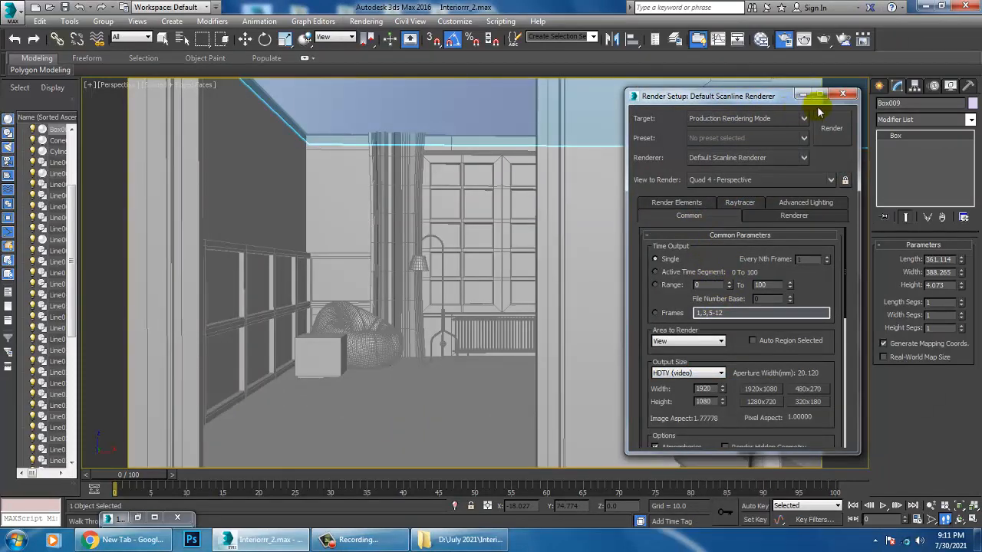
left_click(843, 93)
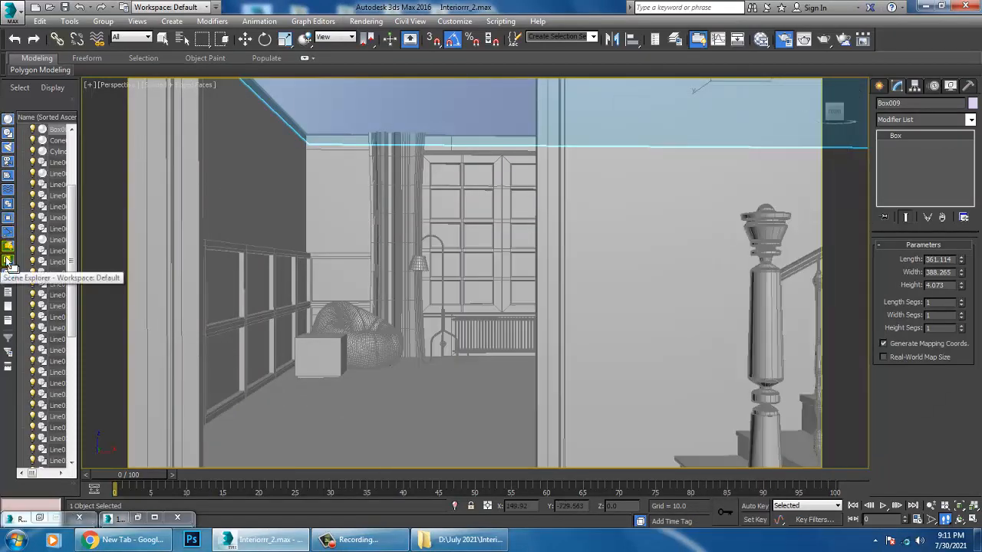
Step: Reframe the perspective view with walk-through navigation to include the doorway and the staircase, and turn off the safe frame
scroll(523, 225, "down", 8)
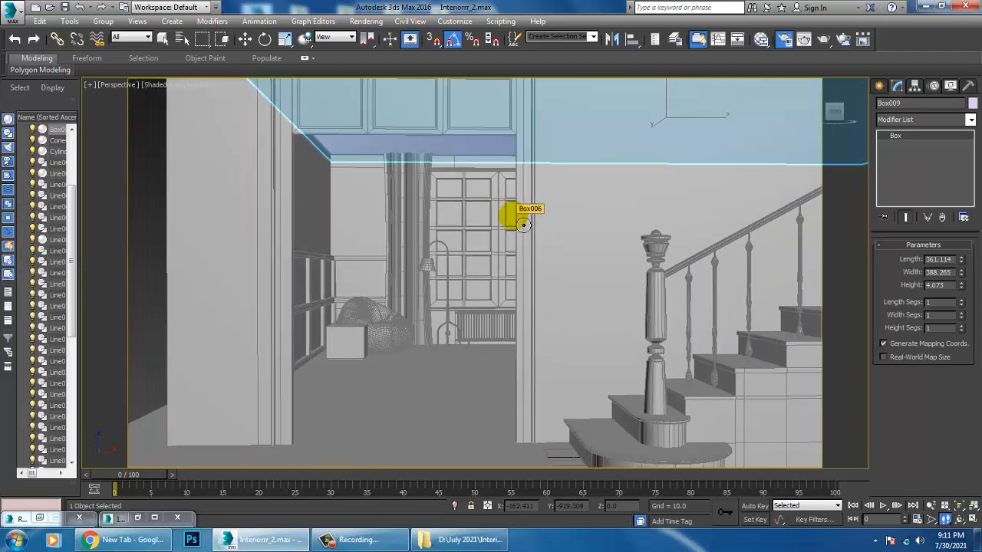
key("Right")
key("Left")
key("Right")
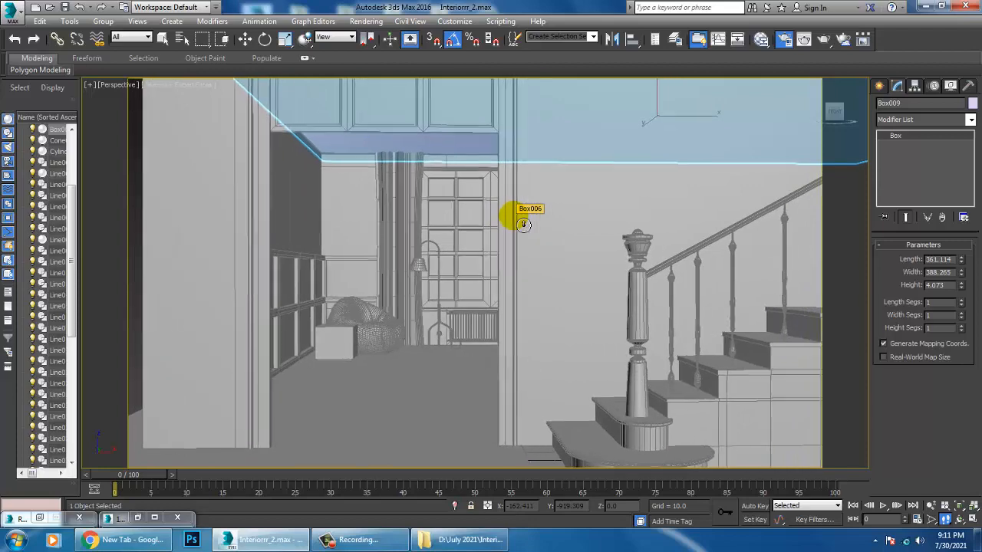
key("Up")
key("shift+Down")
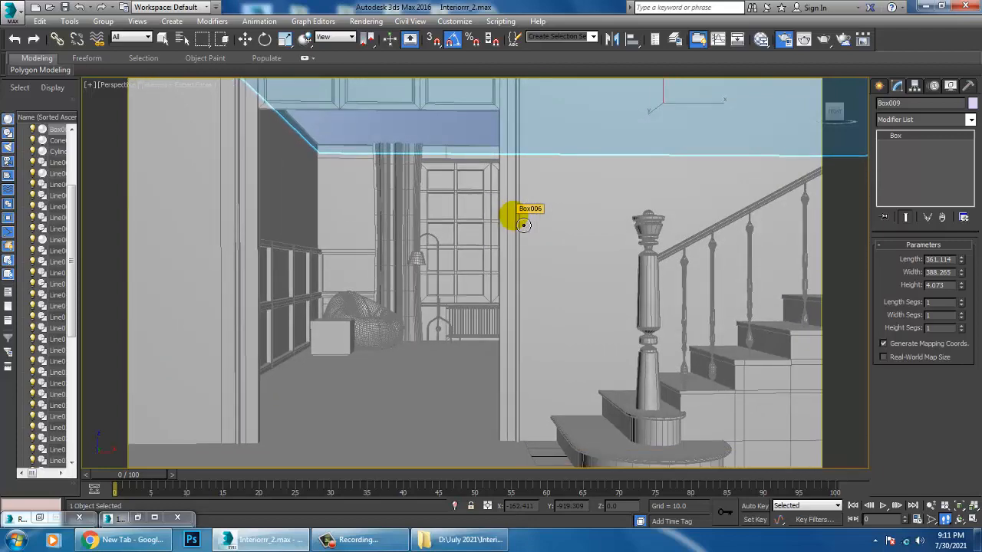
key("Down")
key("Down")
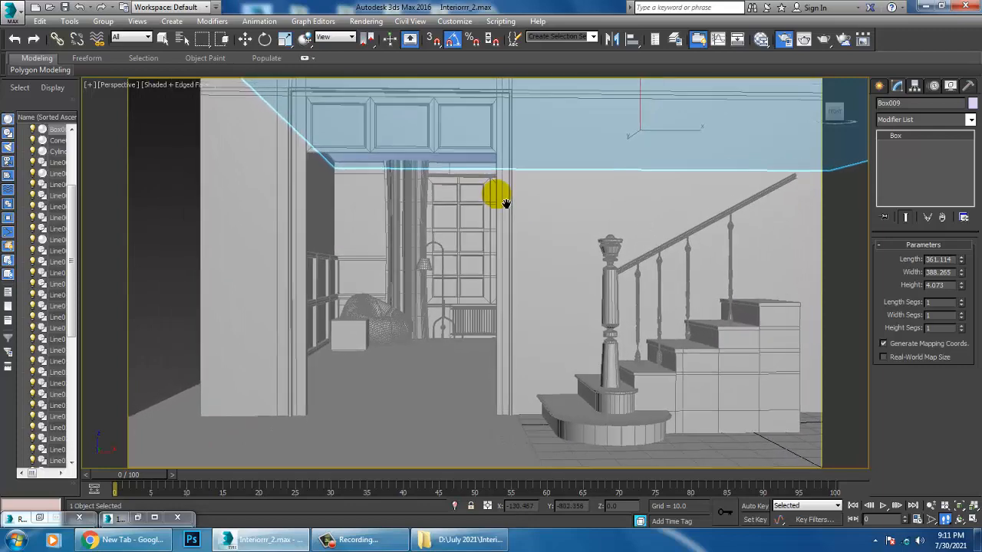
key("Up")
key("Up")
key("Left")
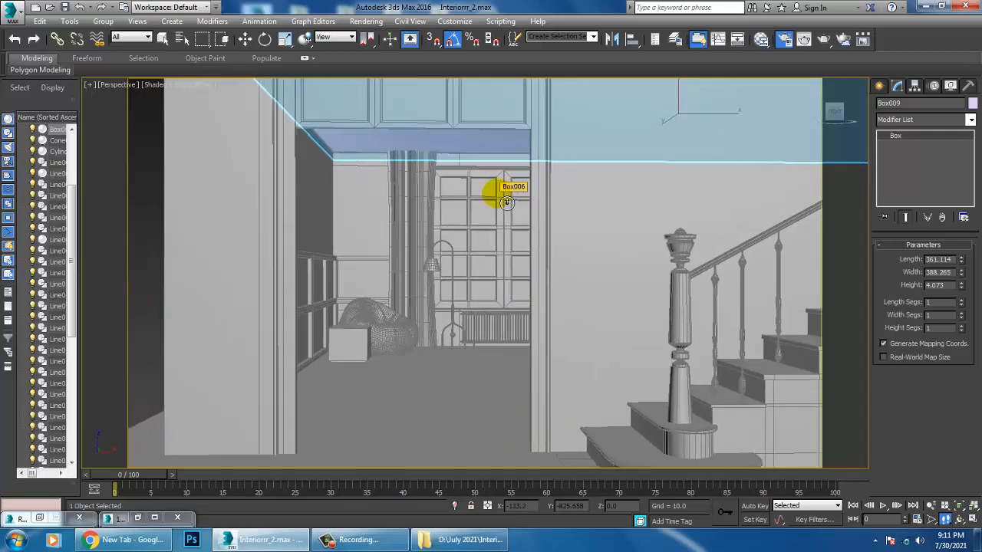
mouse_move(507, 203)
middle_mouse_down()
mouse_move(518, 194)
mouse_move(520, 206)
middle_mouse_up()
key("Down")
key("Down")
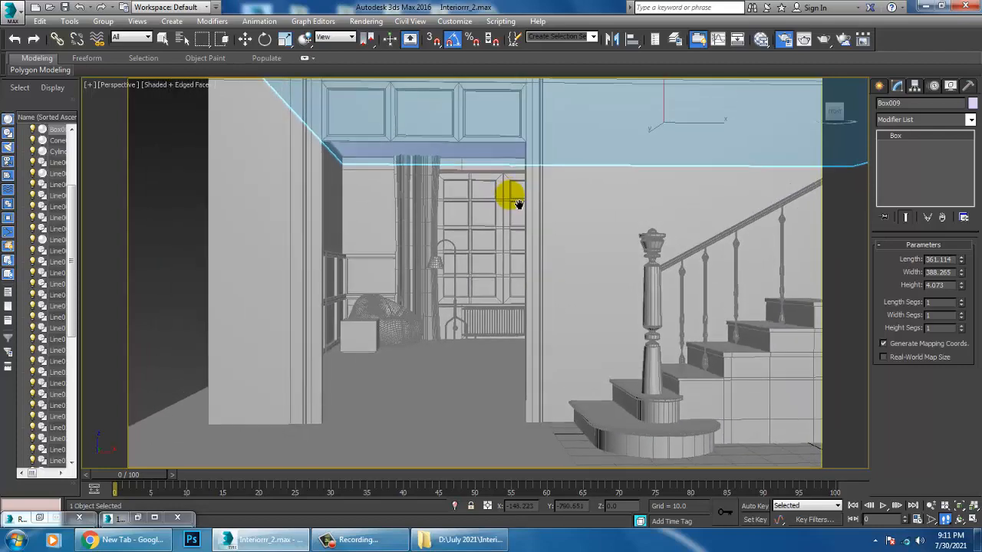
key("shift+f")
middle_click_drag(579, 226, 563, 233)
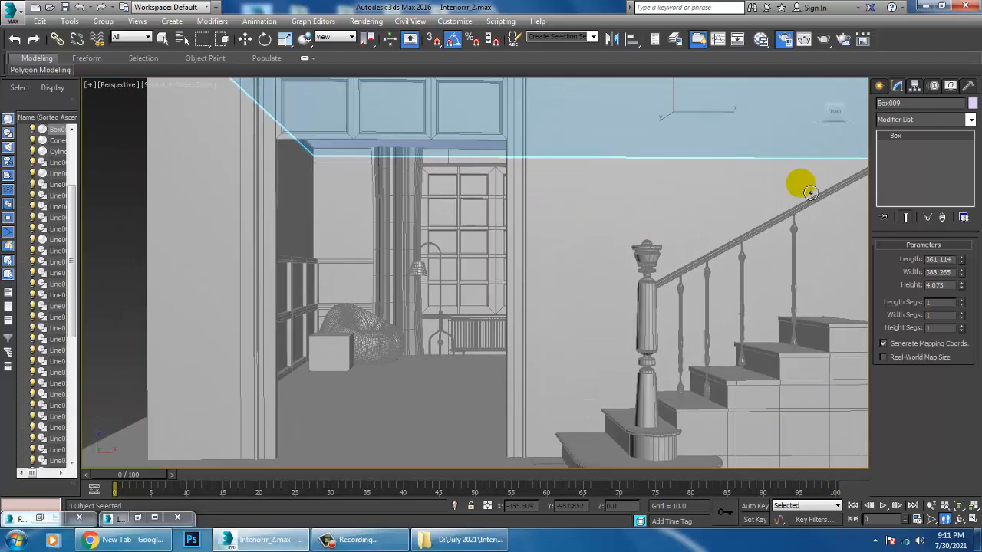
Step: Select every object in the scene, assign one shared grey object colour, and clear the selection
key("ctrl+a")
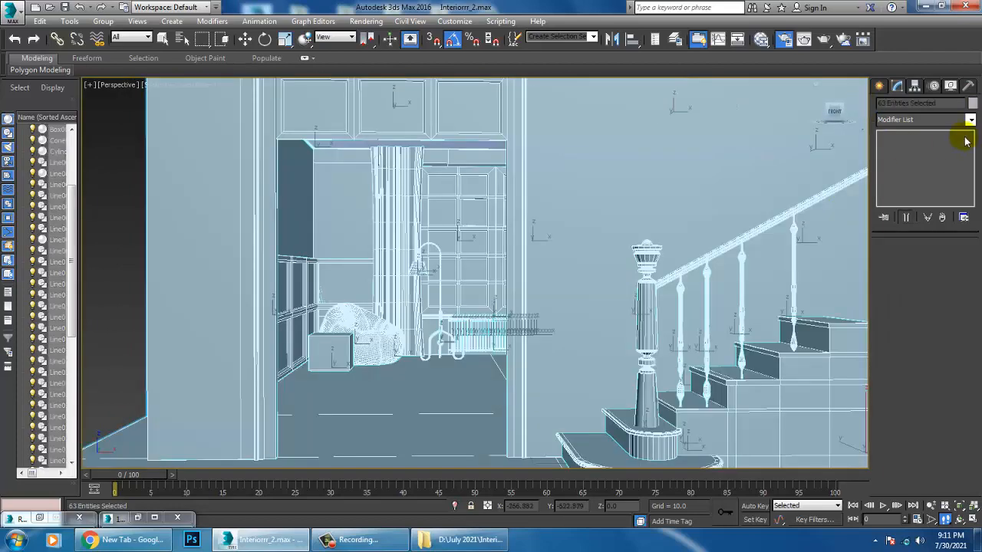
left_click(973, 103)
left_click(509, 255)
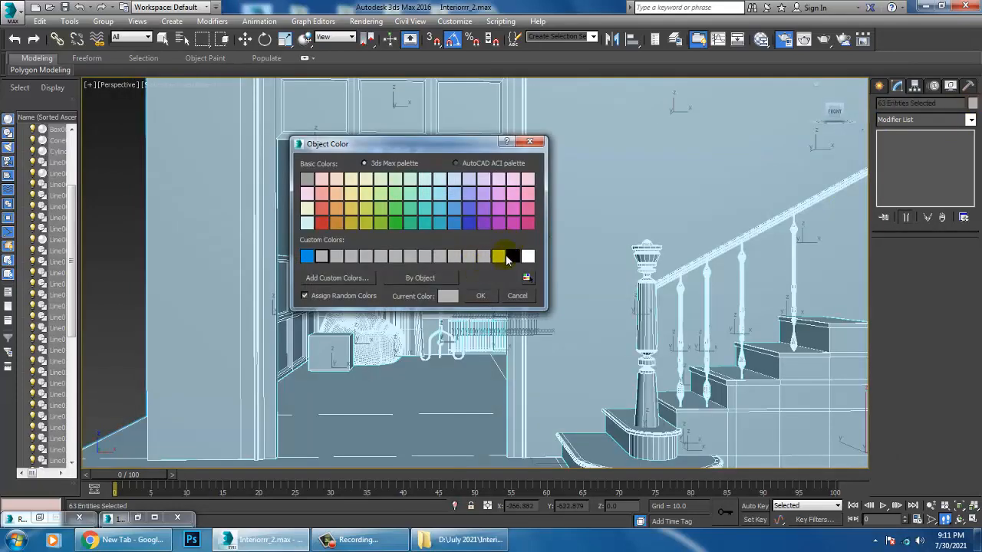
left_click(480, 295)
middle_click_drag(542, 302, 517, 254)
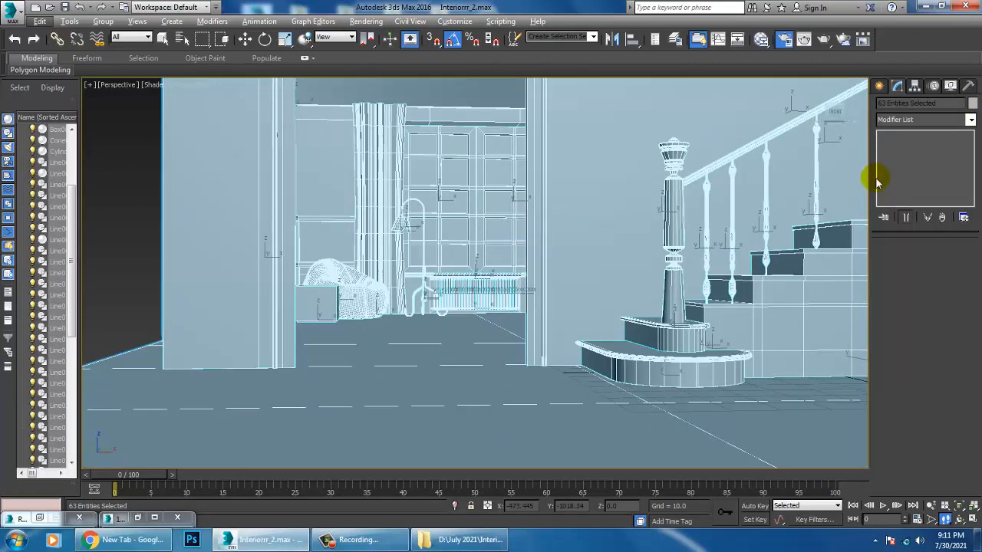
left_click(879, 86)
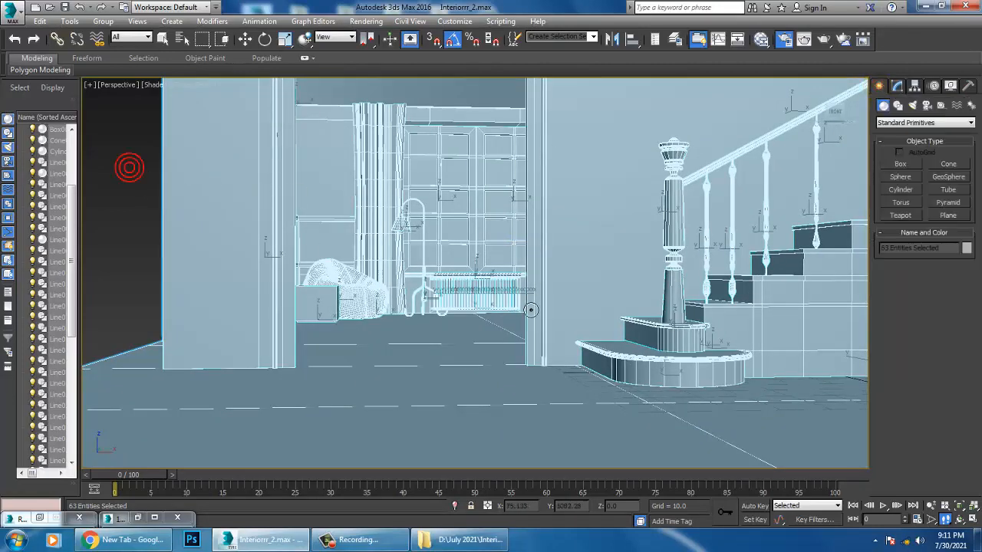
middle_click_drag(531, 308, 526, 285, "alt")
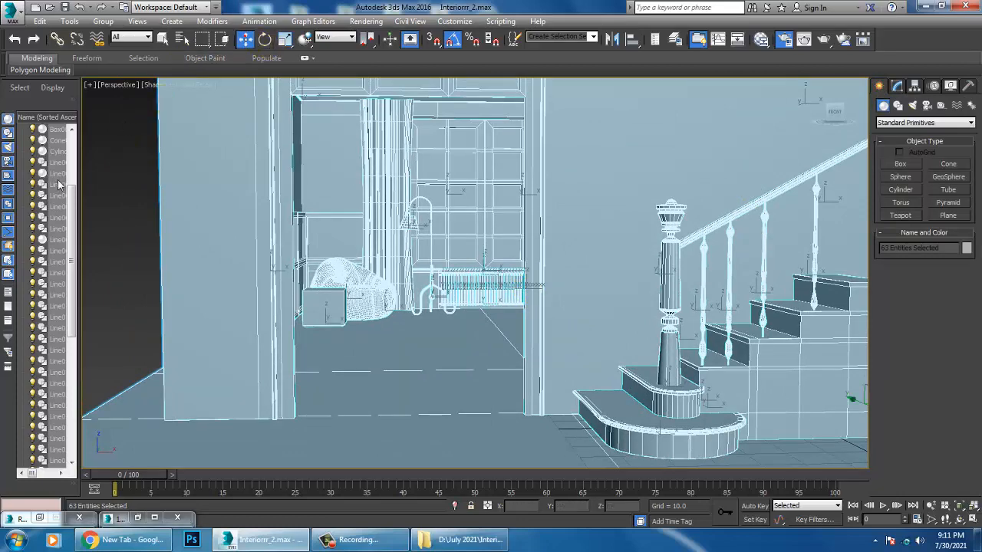
left_click(123, 170)
Step: Set the renderer to V-Ray Adv 3.30.05 and close the render setup
left_click(375, 23)
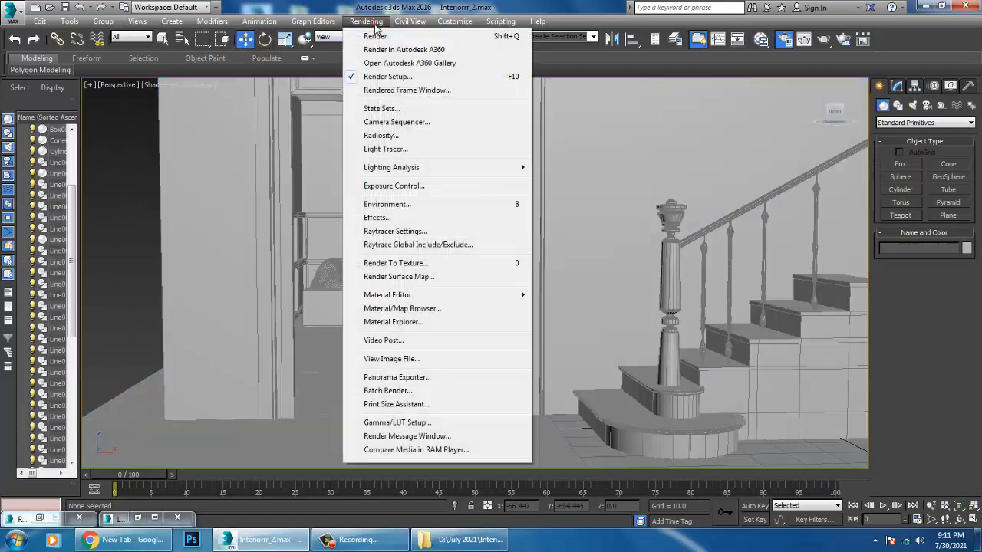
left_click(395, 77)
left_click(369, 21)
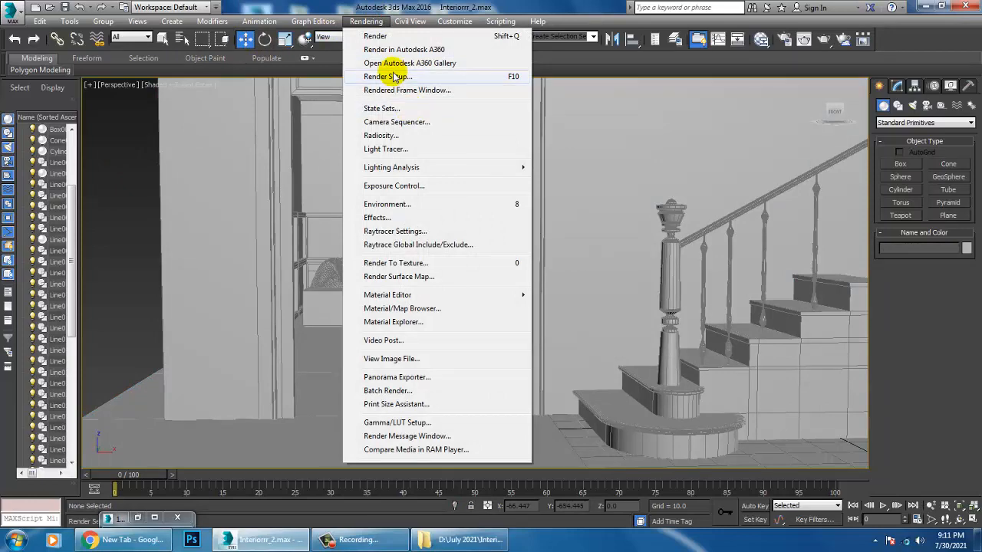
left_click(391, 77)
left_click(744, 158)
left_click(745, 243)
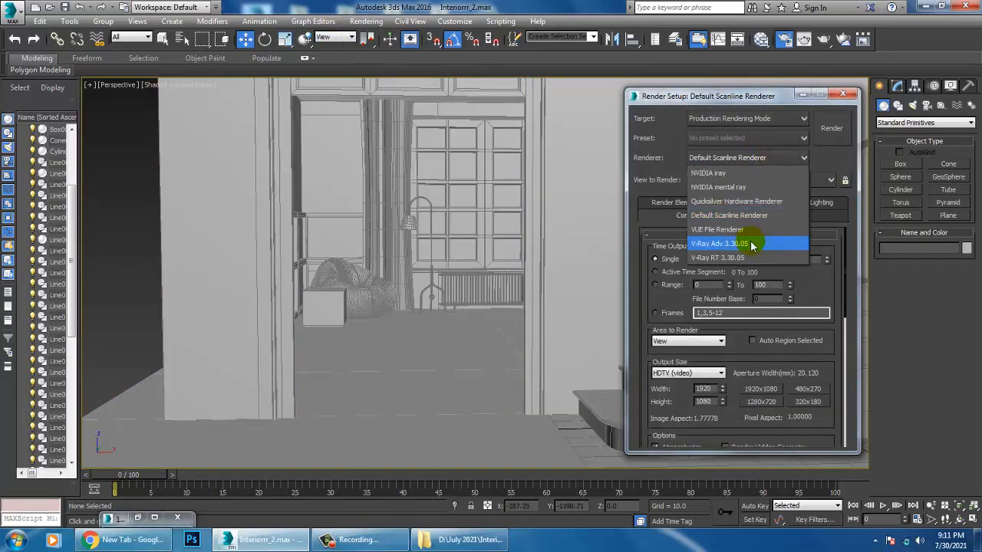
scroll(748, 360, "down", 3)
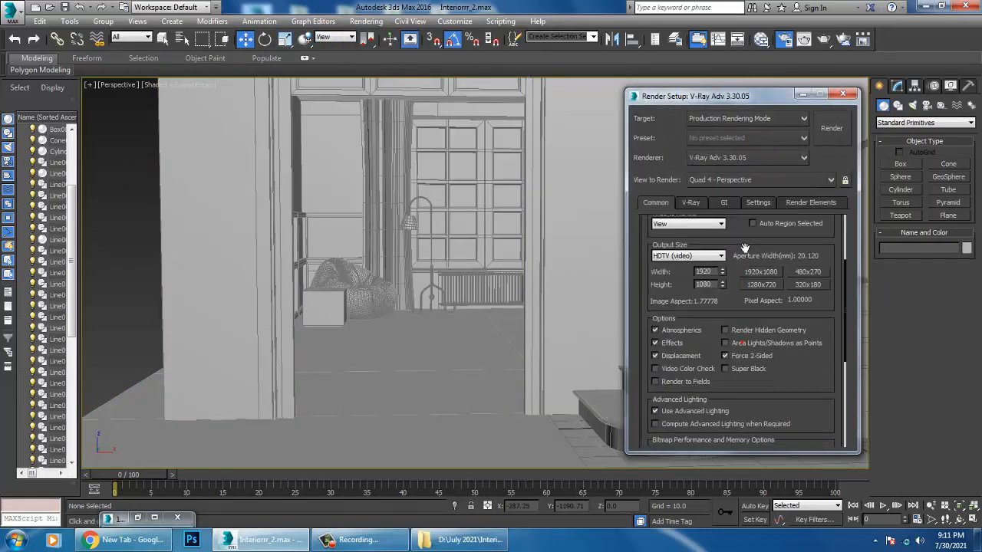
left_click(842, 96)
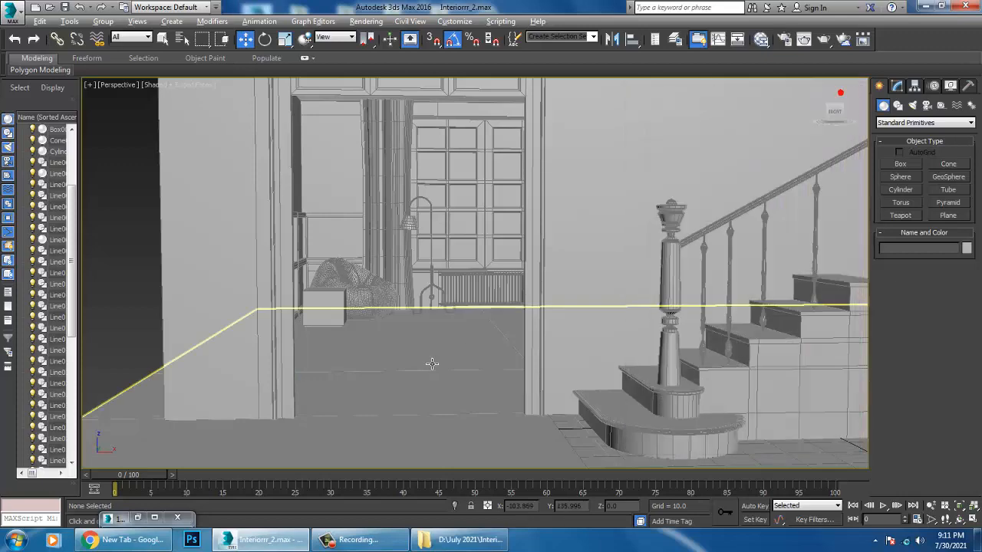
Step: Select the floor plane and compare the floor with the reference photo, minimising the photo when done
middle_click_drag(454, 357, 491, 336)
left_click(445, 353)
left_click(137, 518)
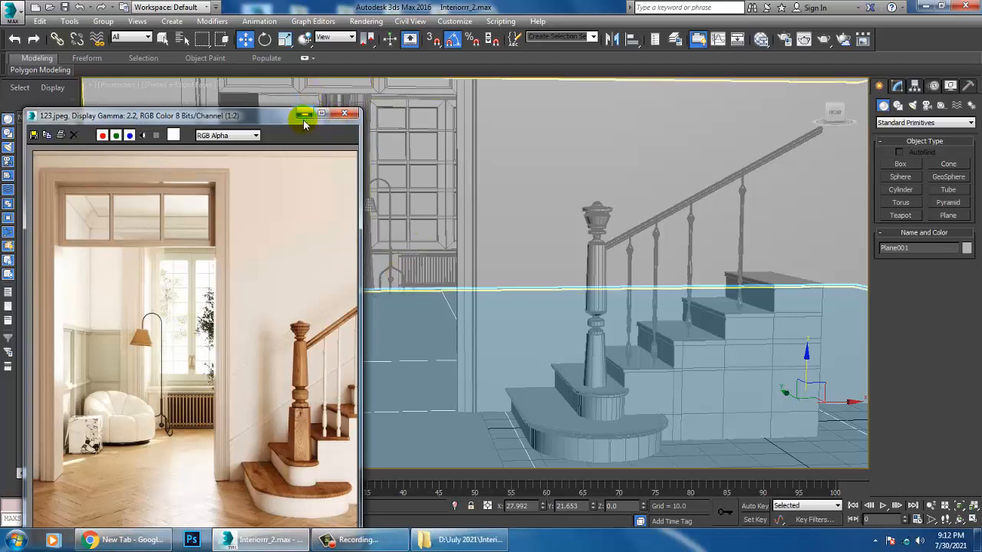
left_click(302, 116)
mouse_move(515, 228)
middle_mouse_down("alt")
mouse_move(530, 226)
mouse_move(534, 242)
mouse_move(524, 243)
middle_mouse_up("alt")
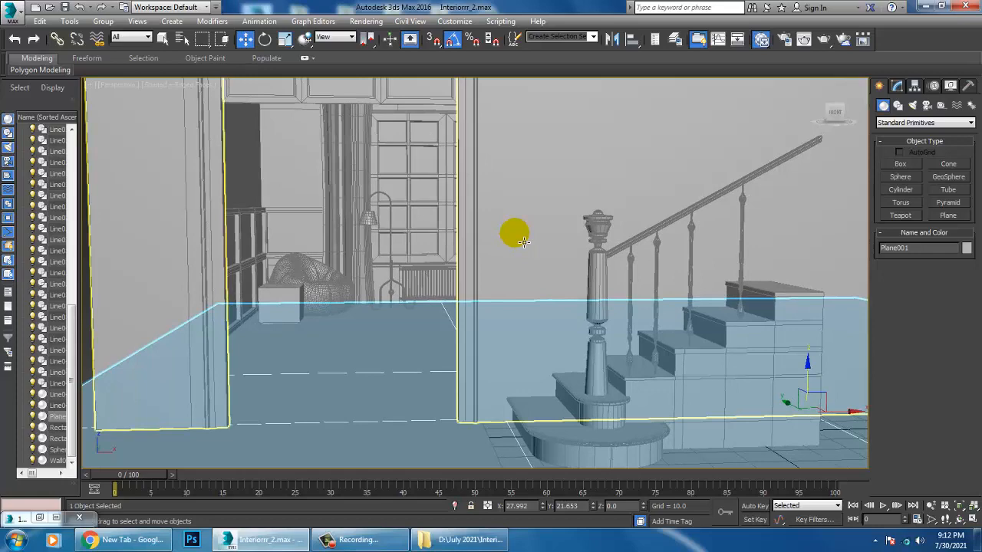
Step: Open the Slate Material Editor and add a new VRayMtl material to the empty view
key("m")
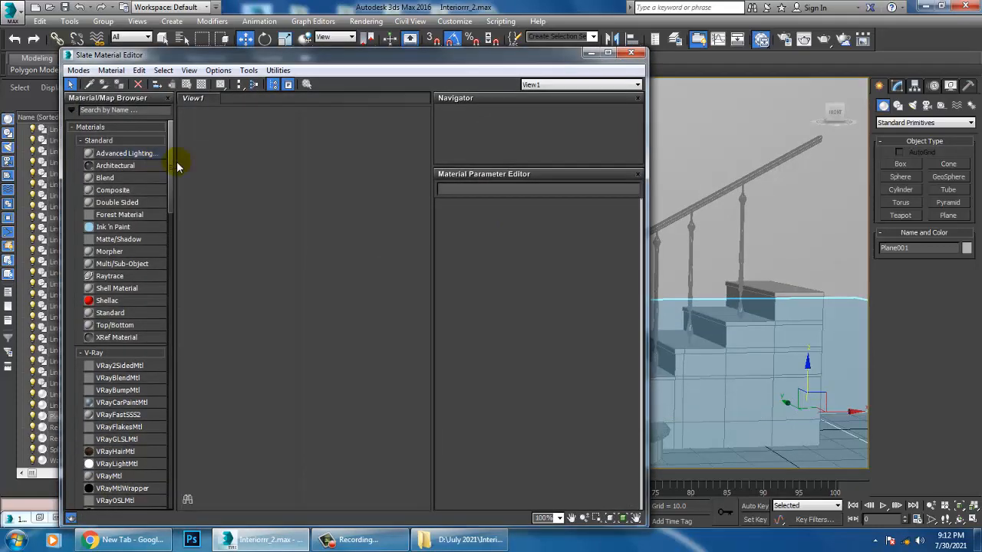
left_click(78, 70)
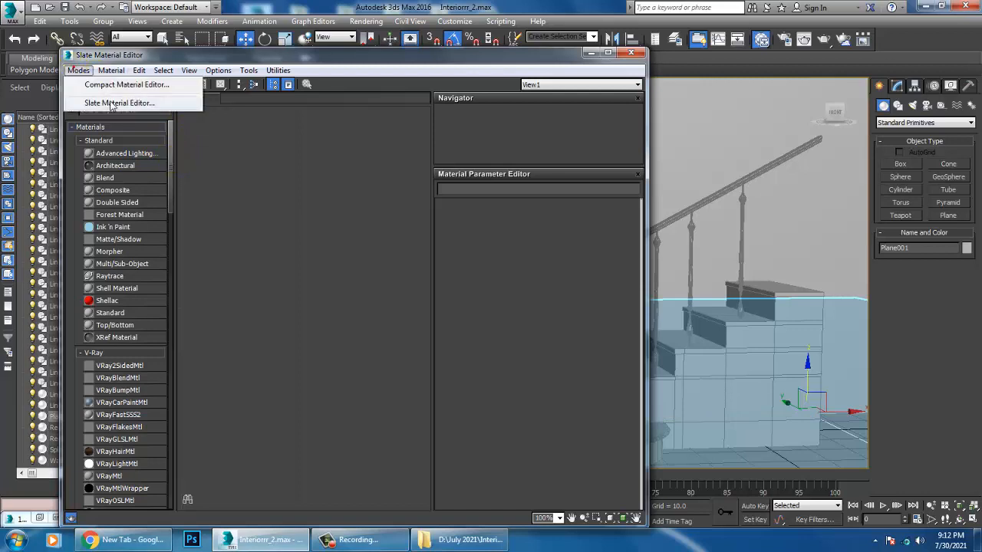
left_click(114, 103)
left_click_drag(172, 187, 175, 247)
left_click_drag(109, 228, 267, 221)
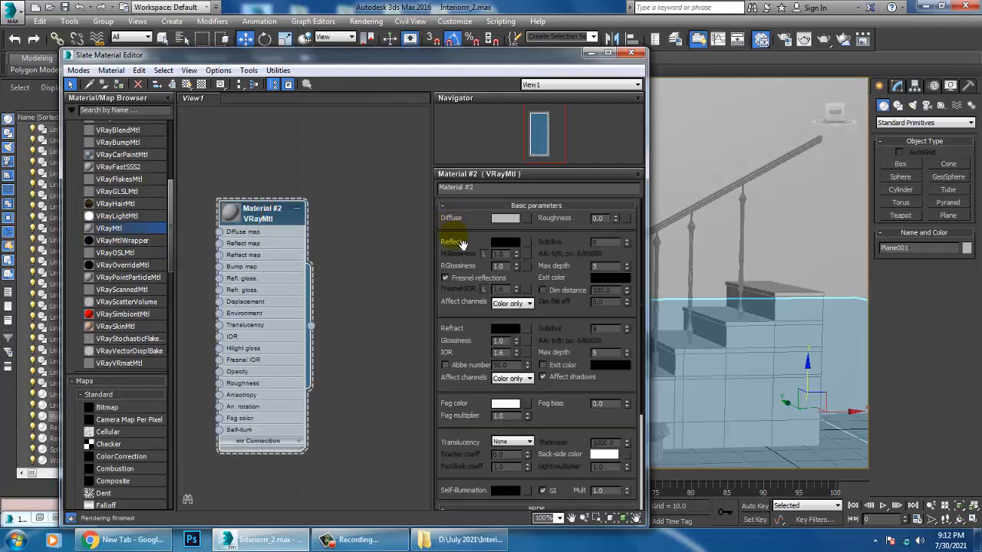
Step: Load floor.jpg from D:\July 2021\Interior stairs\texturess as a Bitmap in the new VRayMtl's diffuse map
left_click(524, 219)
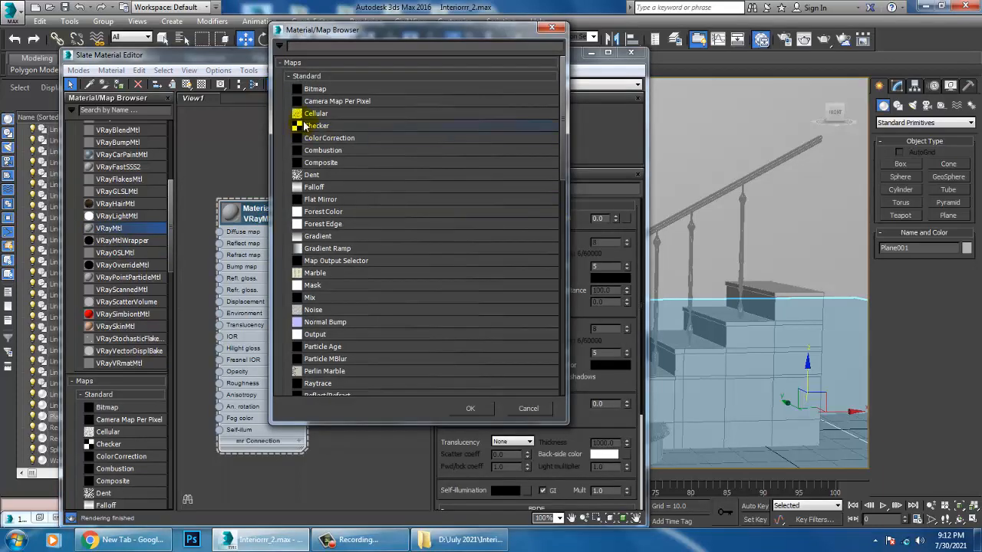
double_click(315, 89)
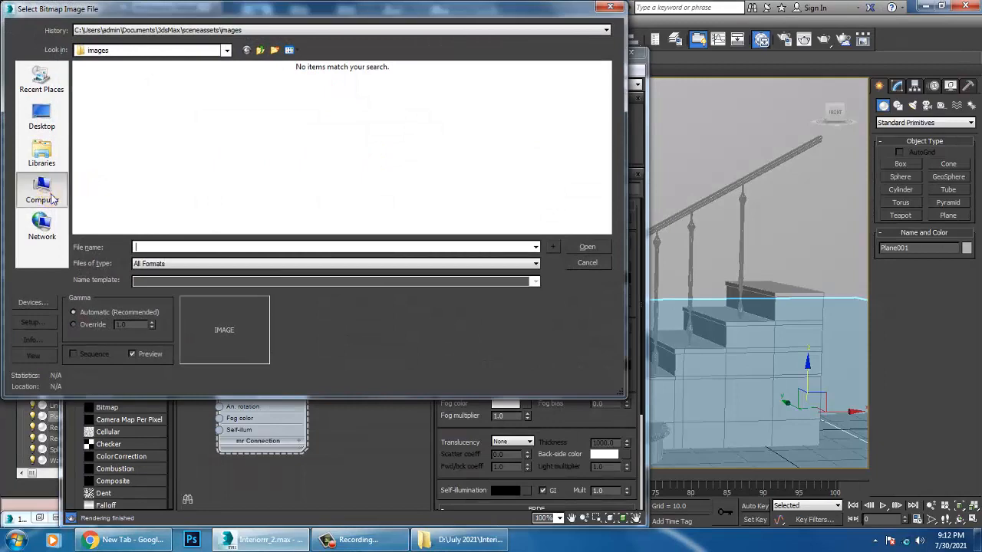
left_click(51, 195)
double_click(300, 93)
key("j")
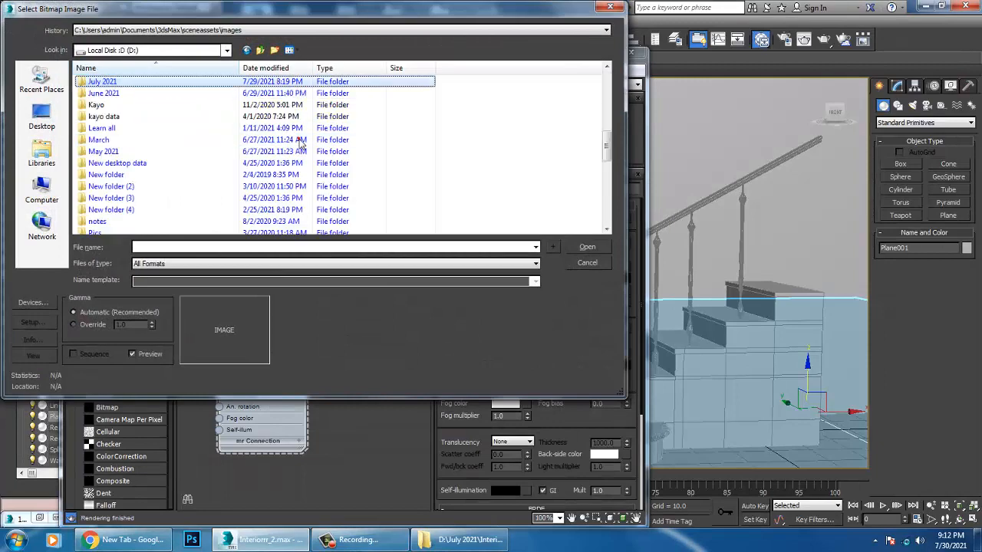
double_click(100, 81)
left_click(186, 115)
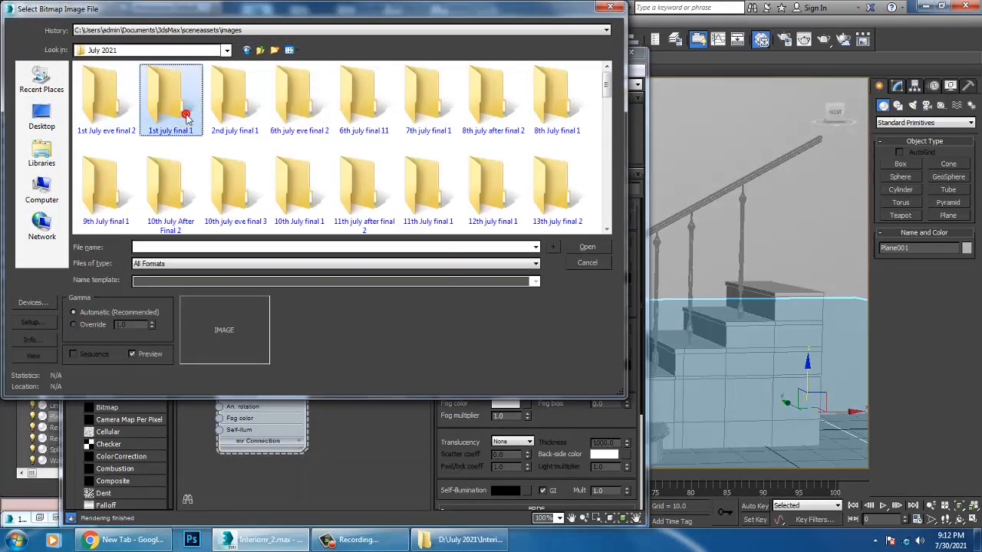
key("i")
double_click(425, 84)
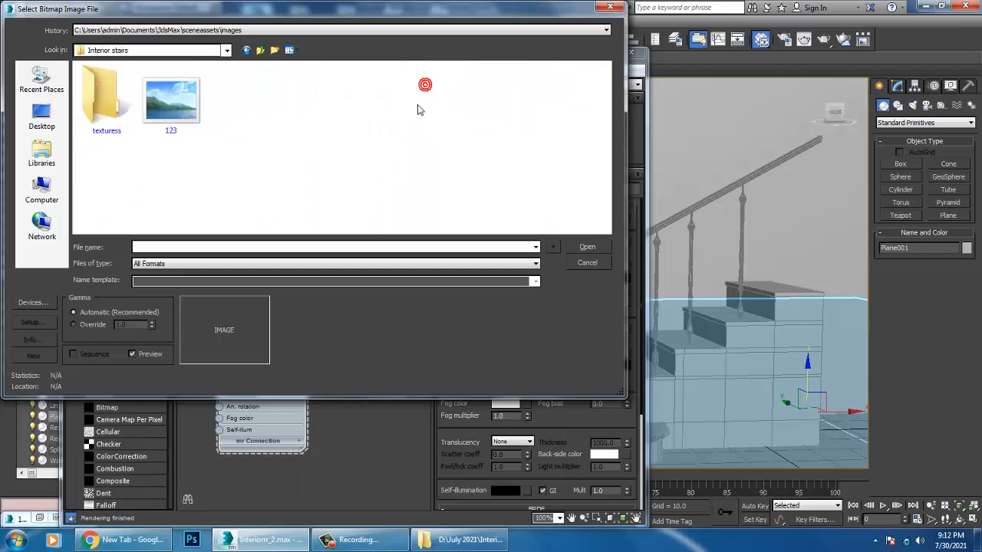
double_click(116, 86)
left_click(123, 89)
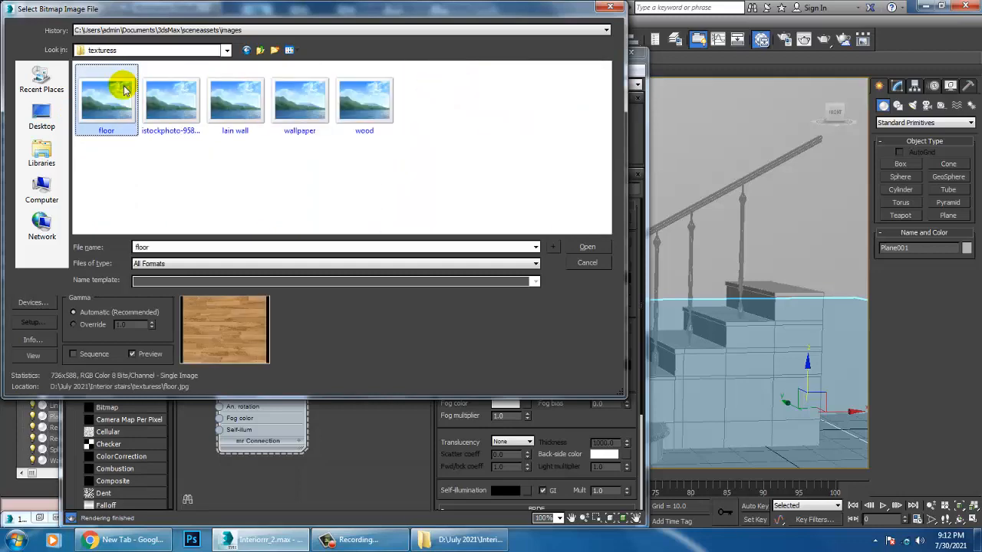
double_click(122, 89)
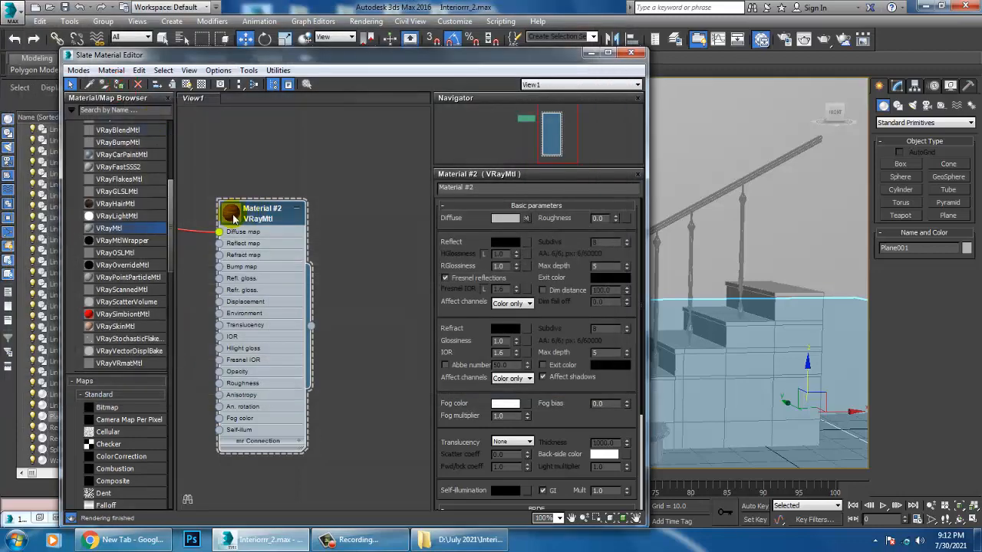
Step: Set the floor material's reflection colour to a mid grey
left_click(505, 242)
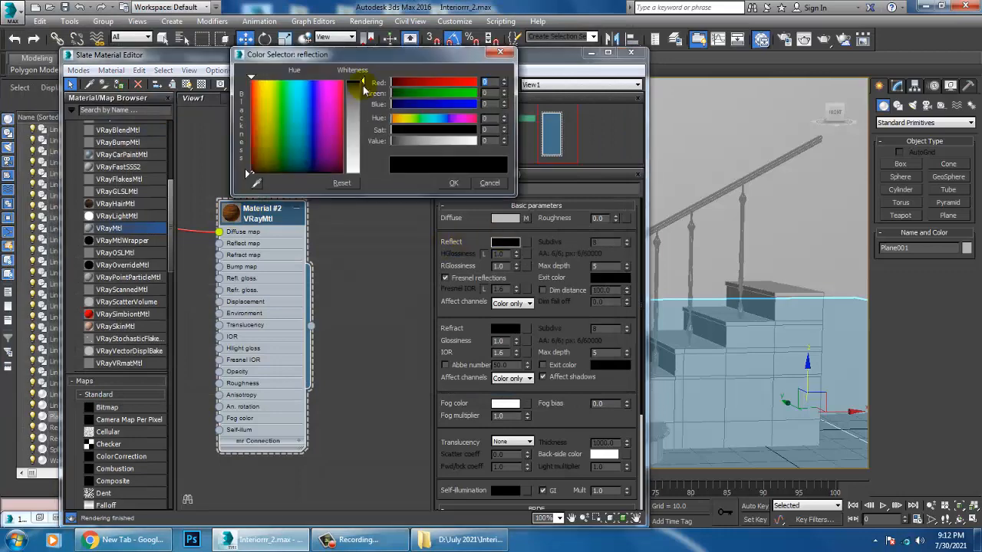
left_click_drag(365, 87, 374, 131)
left_click(453, 183)
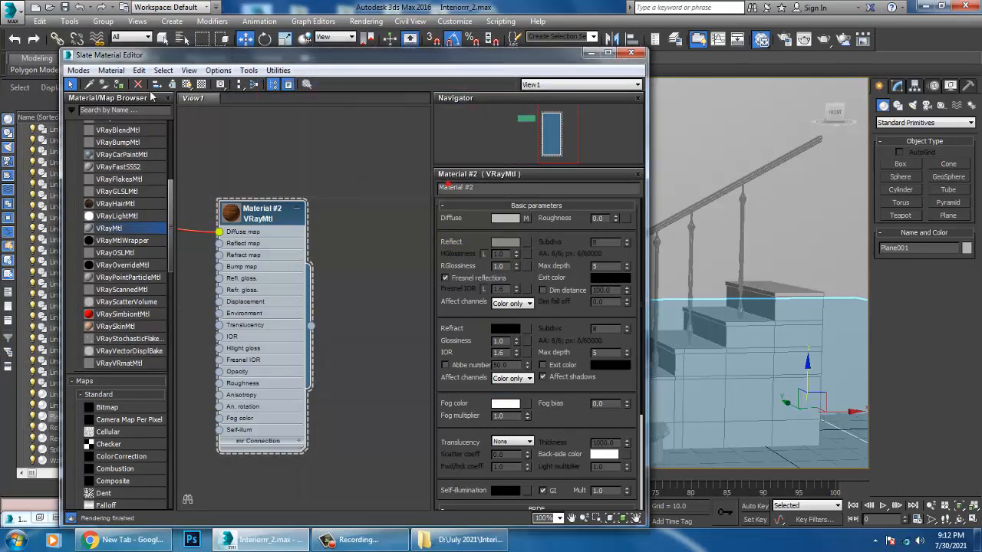
Step: Assign the material to the selected floor plane and show its wood texture shaded in the perspective view
left_click(186, 85)
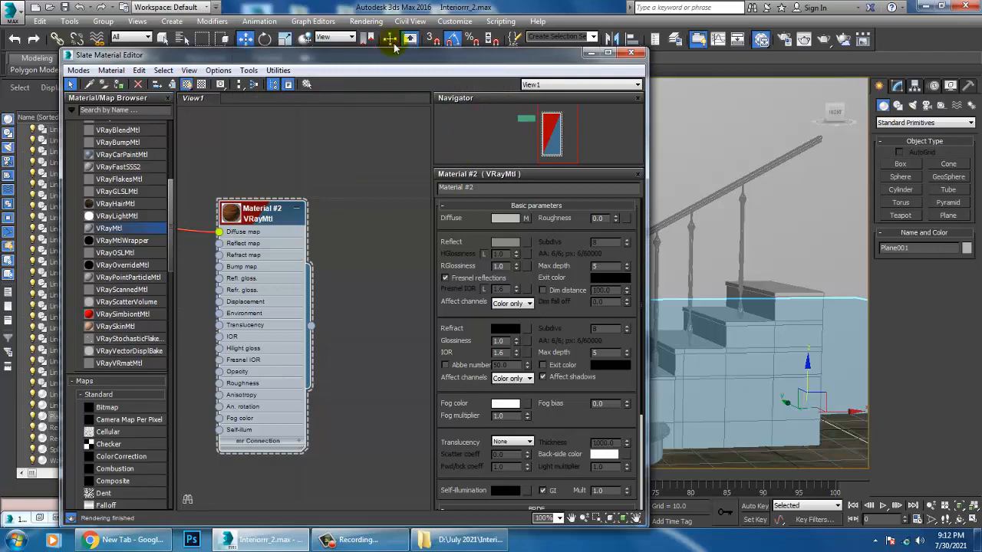
left_click_drag(395, 55, 750, 336)
middle_click_drag(491, 307, 458, 244)
scroll(399, 213, "down", 4)
scroll(458, 244, "up", 3)
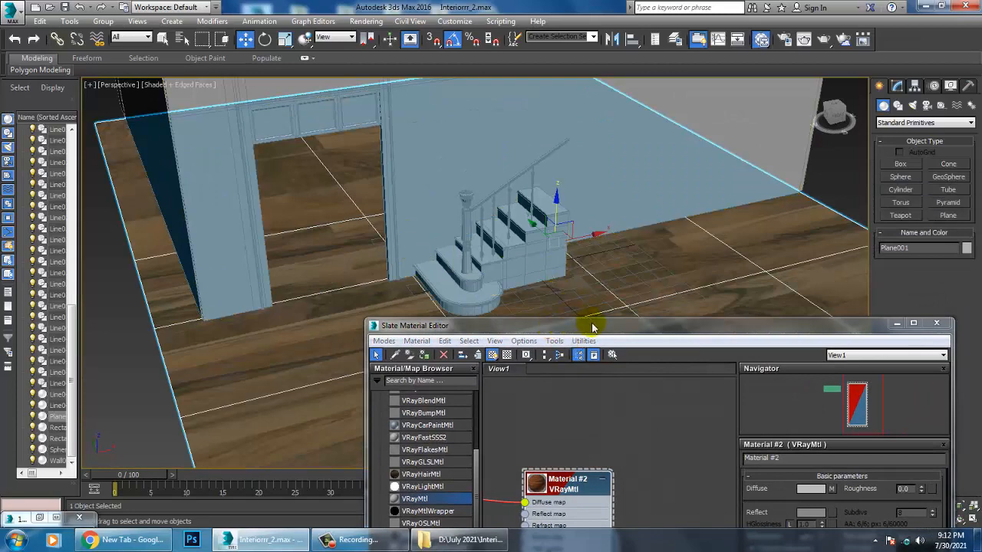
Step: Try U and V tiling of 3.0 on the floor bitmap, and settle on 5.0 for both
left_click_drag(593, 328, 579, 159)
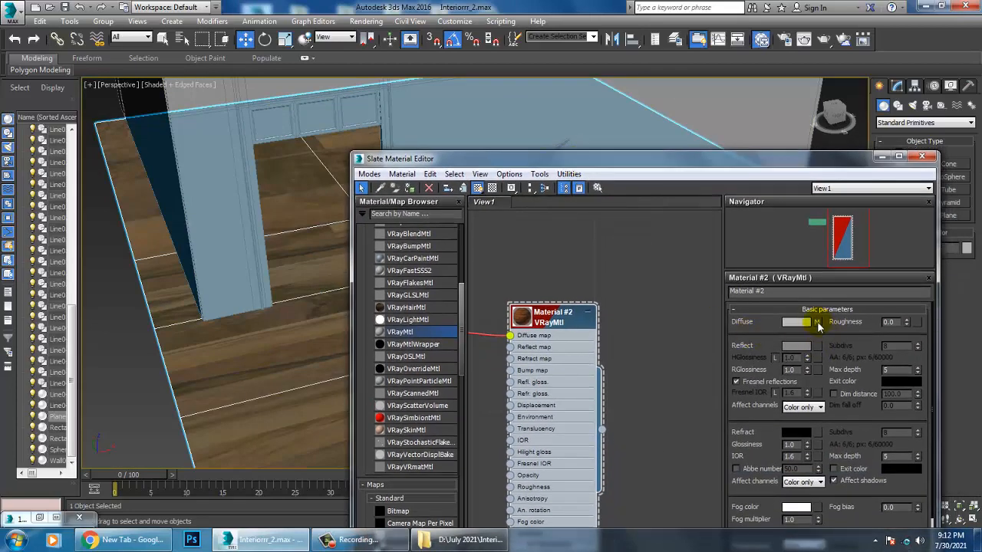
left_click(817, 322)
type("3")
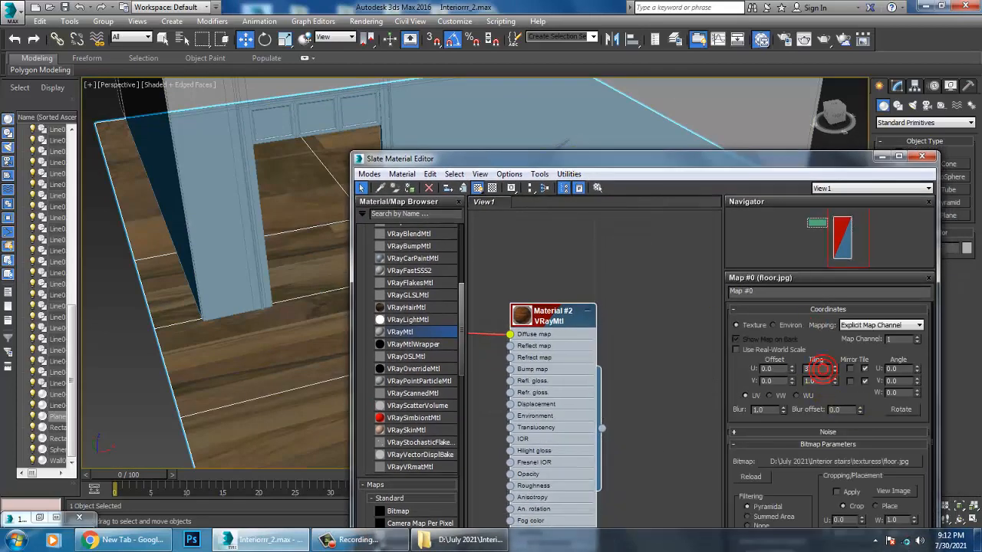
key("Tab")
type("3")
key("Return")
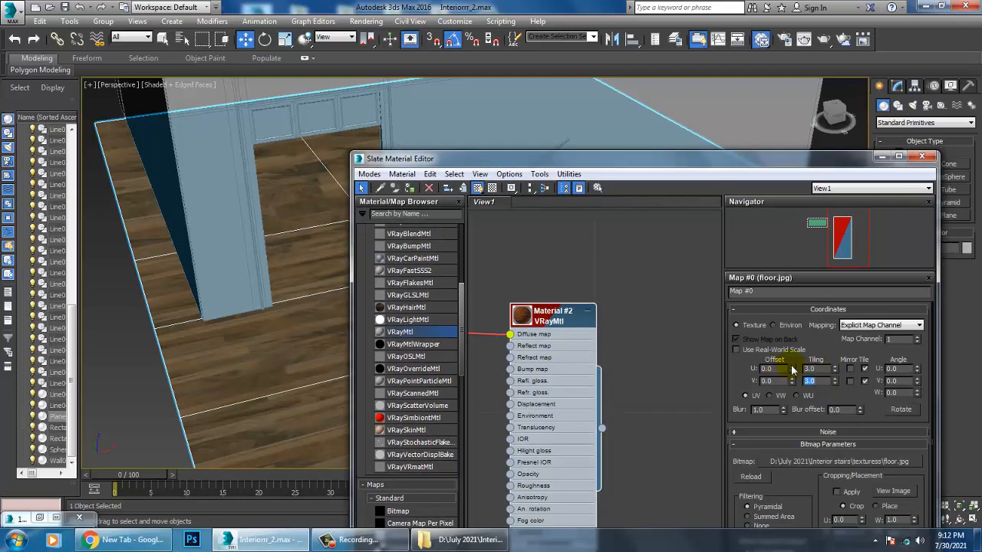
type("5")
key("Tab")
type("5")
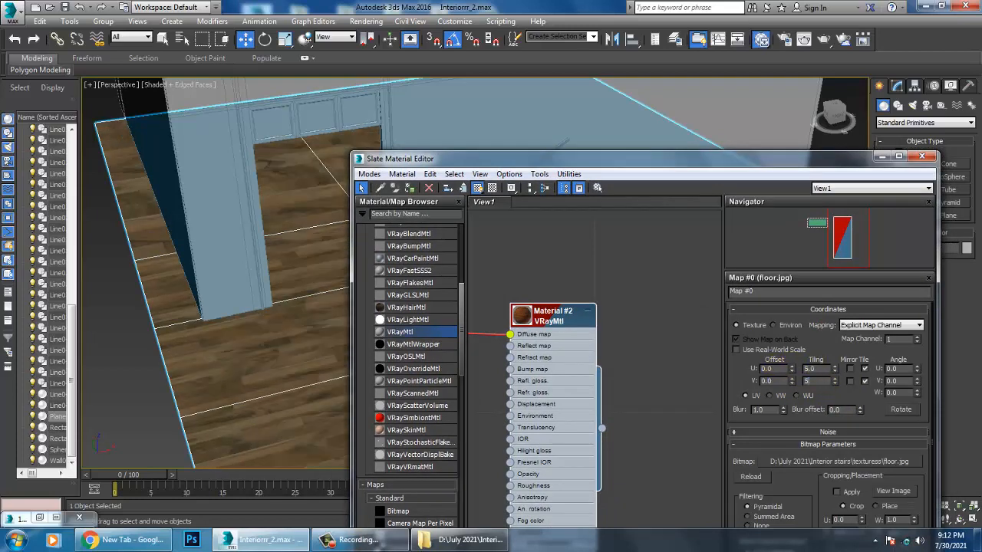
key("Return")
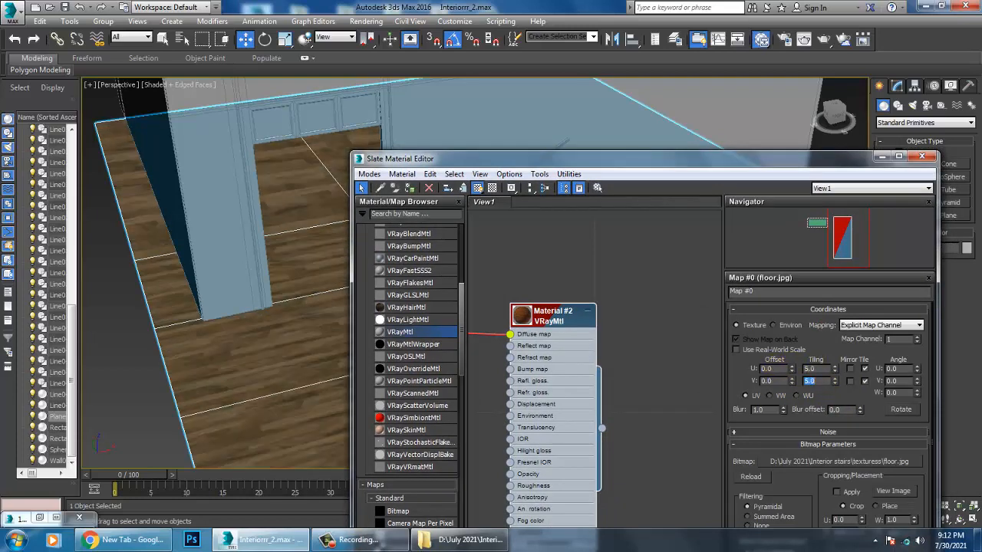
Step: Minimise the material editor and compare the tiled floor with the reference photo, minimising the photo when done
left_click(883, 157)
scroll(488, 264, "down", 1)
middle_click_drag(432, 246, 591, 361, "alt")
scroll(429, 282, "up", 4)
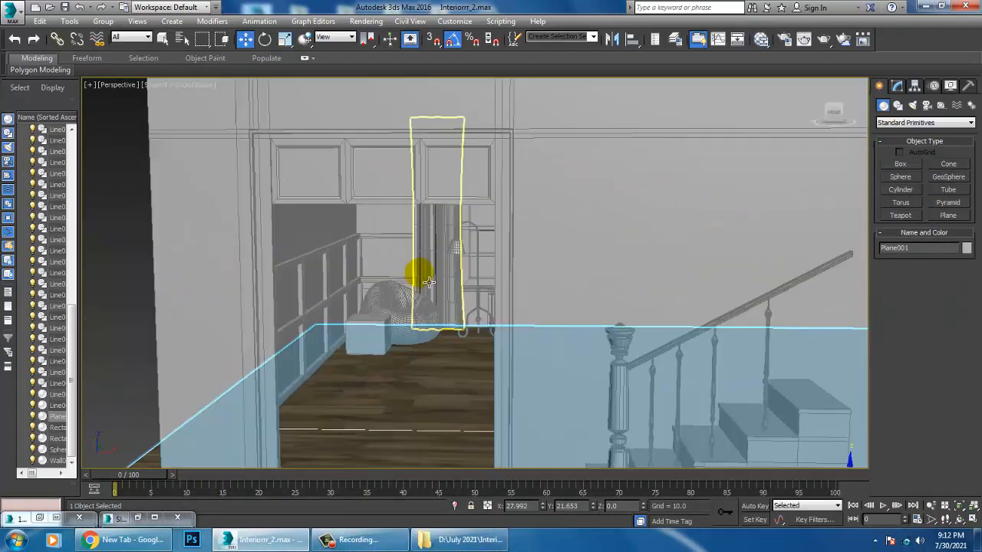
middle_click_drag(429, 282, 436, 245)
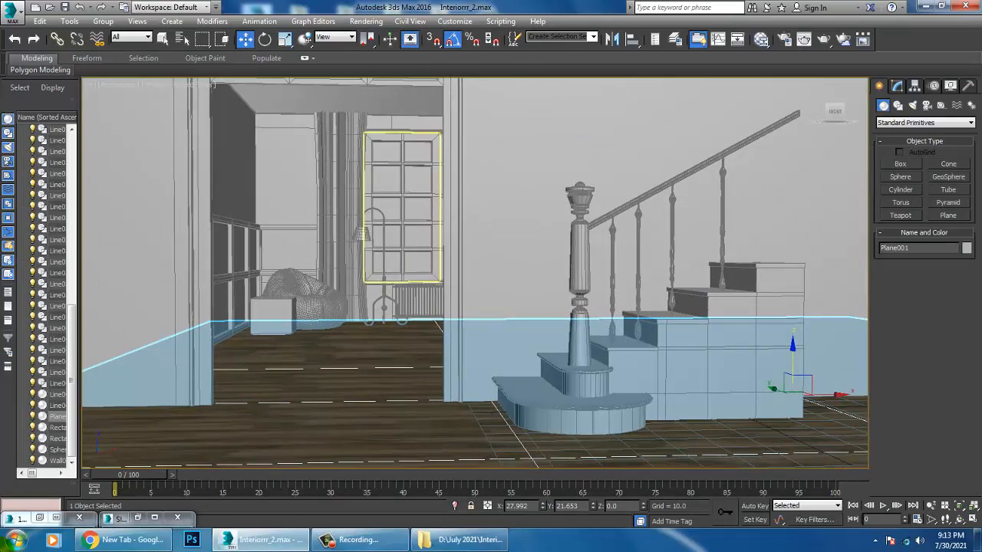
middle_click_drag(466, 368, 422, 428)
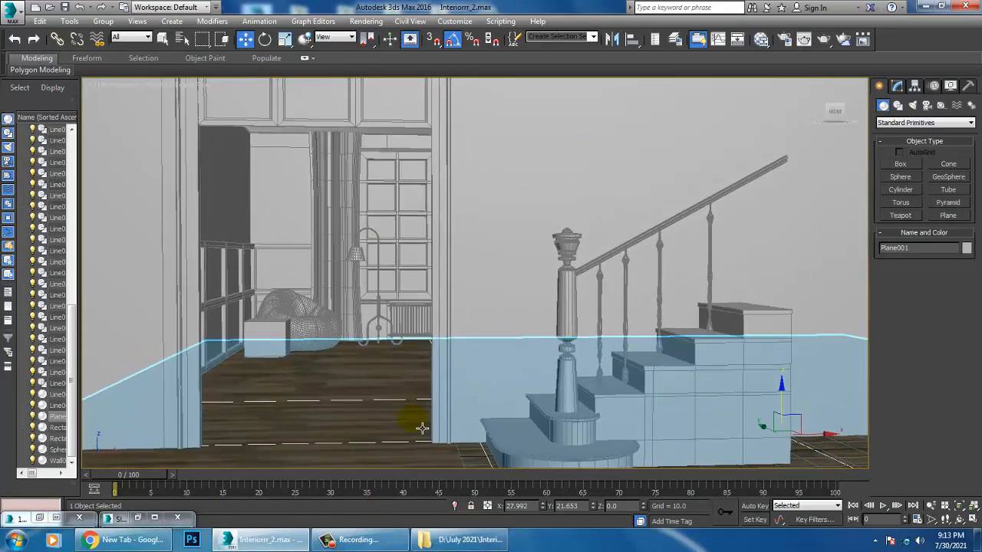
left_click(36, 520)
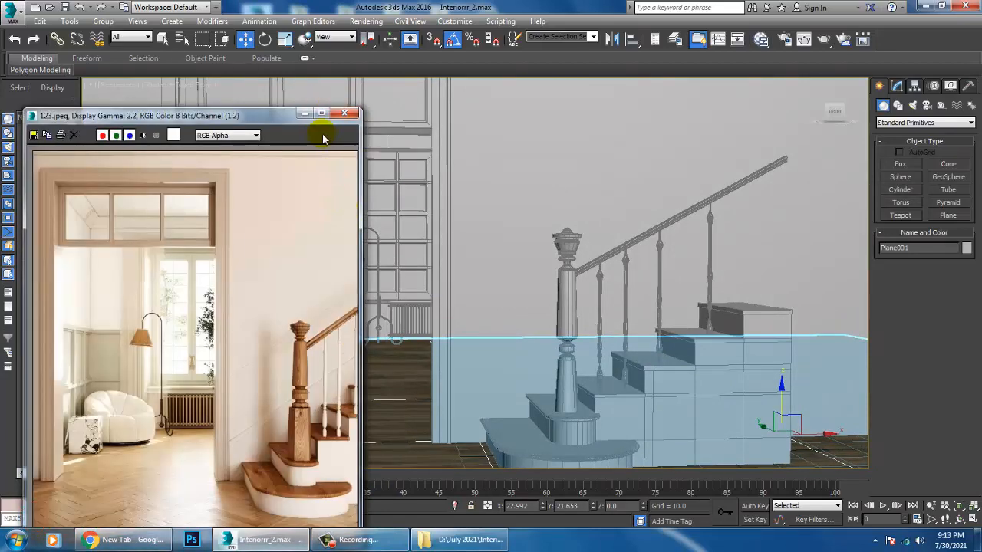
left_click(306, 115)
Step: Select the front wall containing the doorway, check it against the reference photo, and enter its Polygon sub-object level
left_click(549, 162)
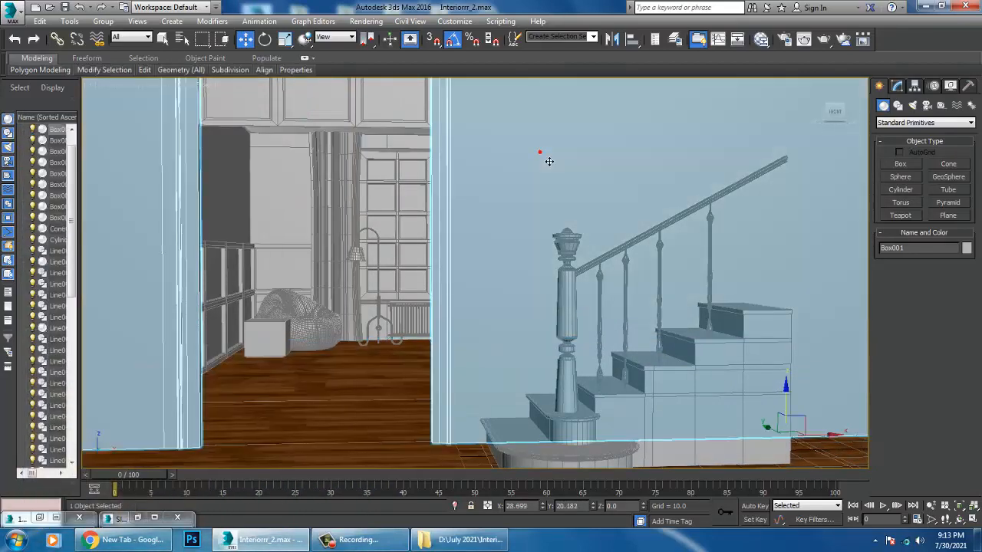
middle_click_drag(500, 136, 606, 192)
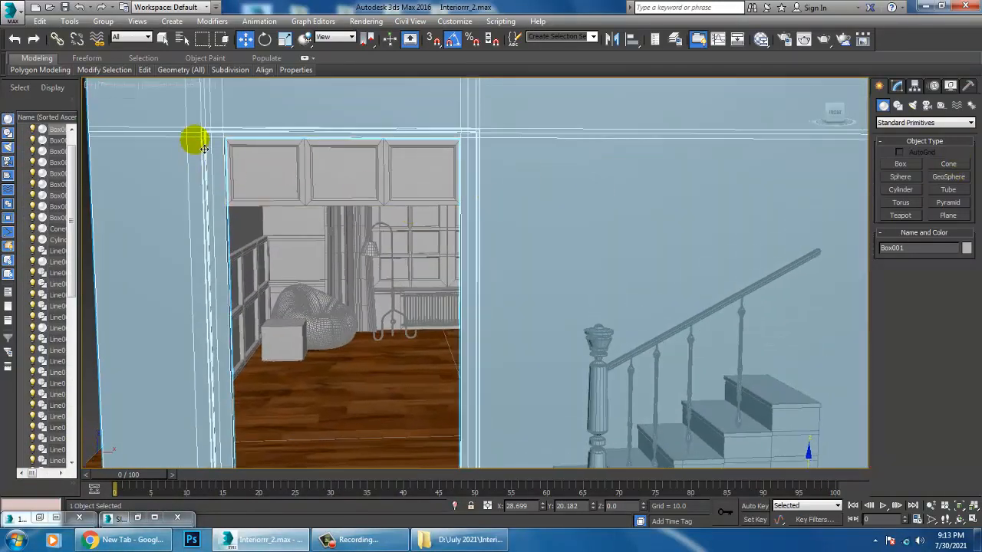
left_click(39, 518)
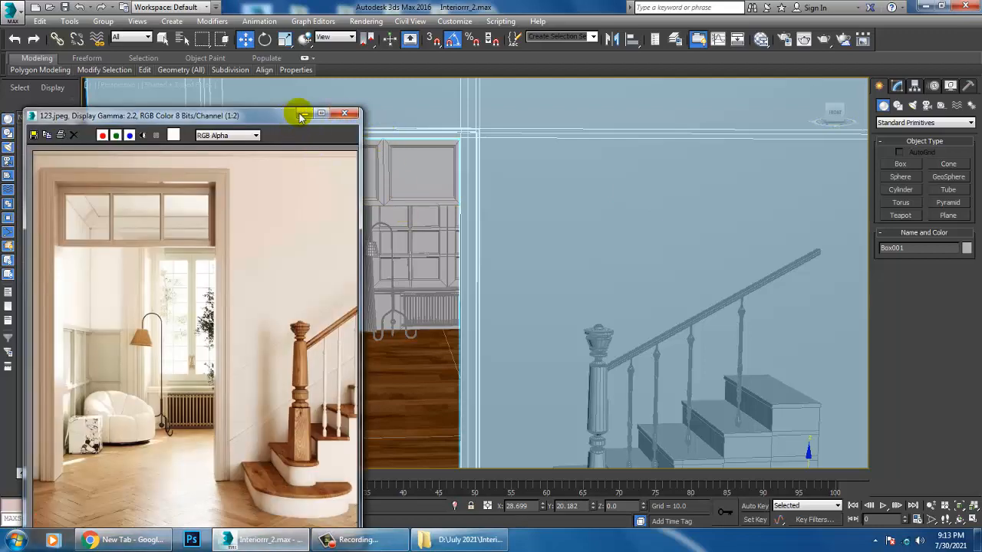
left_click(302, 117)
left_click(898, 86)
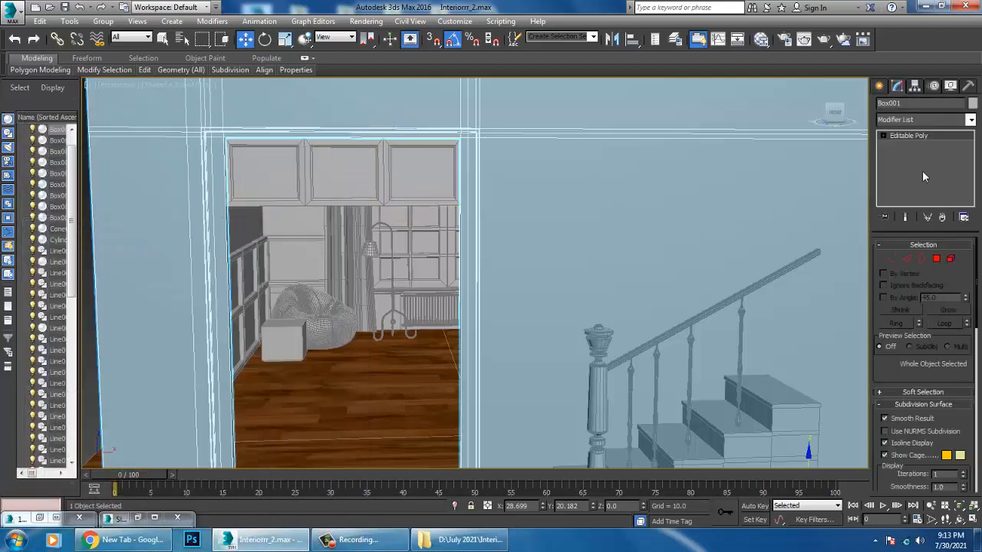
left_click(936, 260)
Step: Maximise the Front viewport around the wall and display it shaded with edged faces
scroll(498, 261, "down", 10)
key("alt+w")
right_click(645, 164)
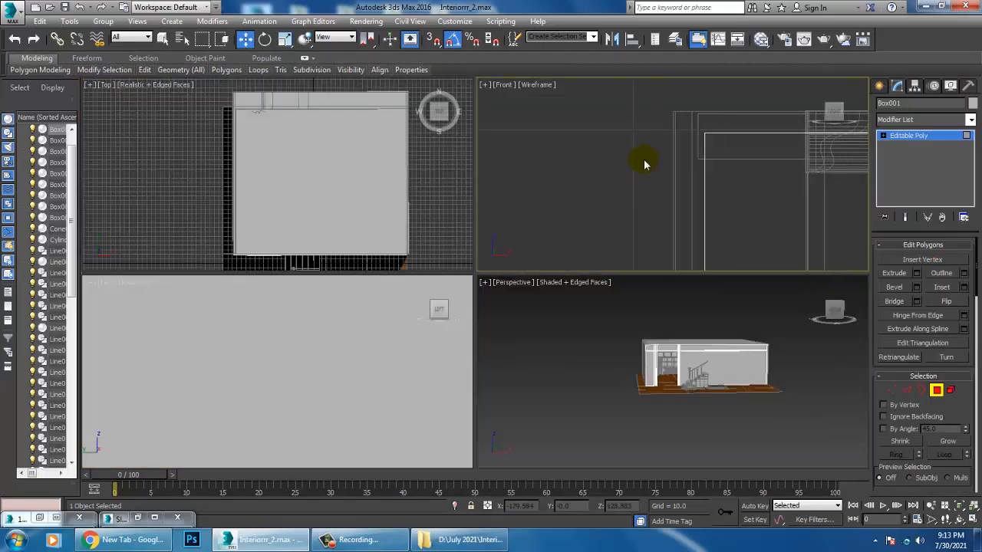
key("alt+w")
scroll(597, 289, "down", 8)
scroll(537, 280, "up", 10)
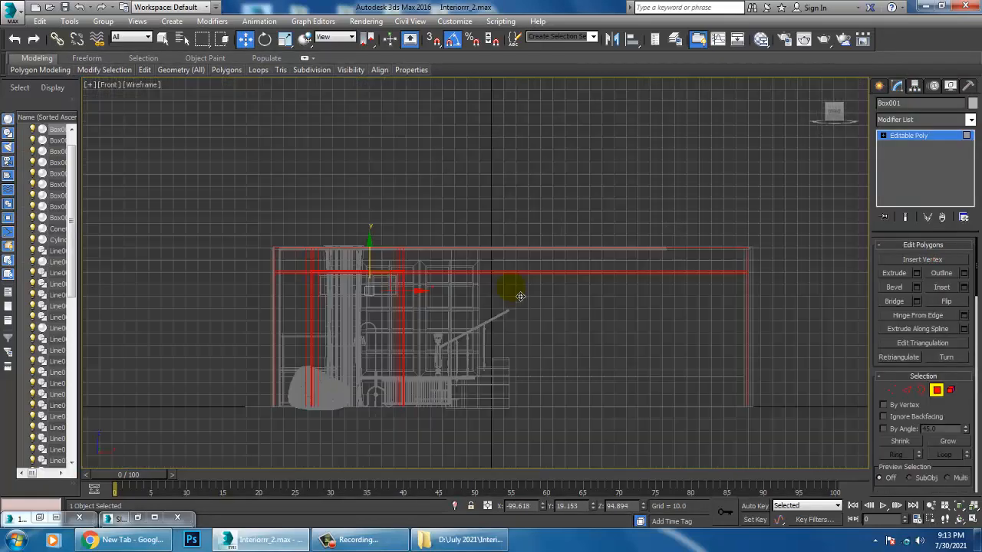
key("F3")
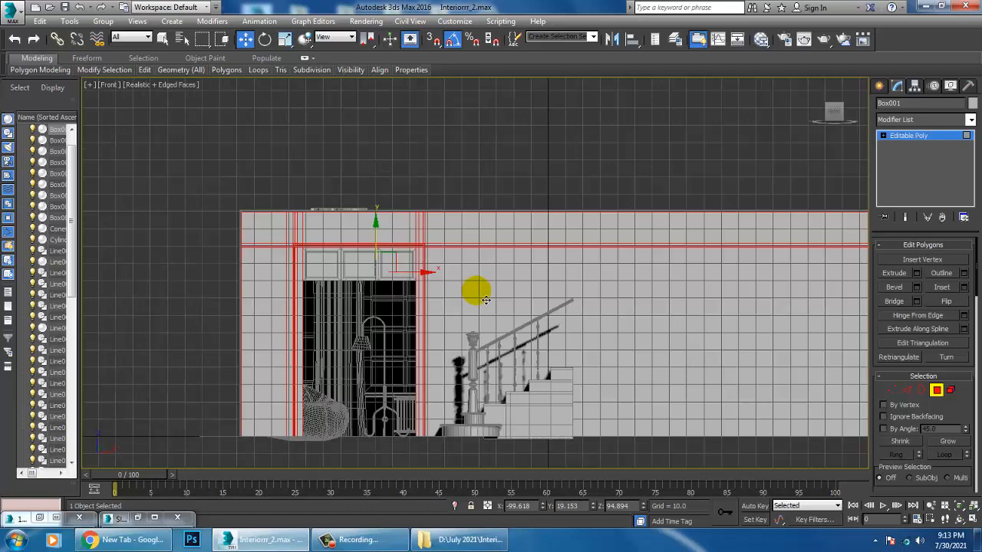
Step: Select the front wall's polygons, leaving out the door frame but keeping the area above it selected
left_click(488, 300)
scroll(447, 279, "up", 5)
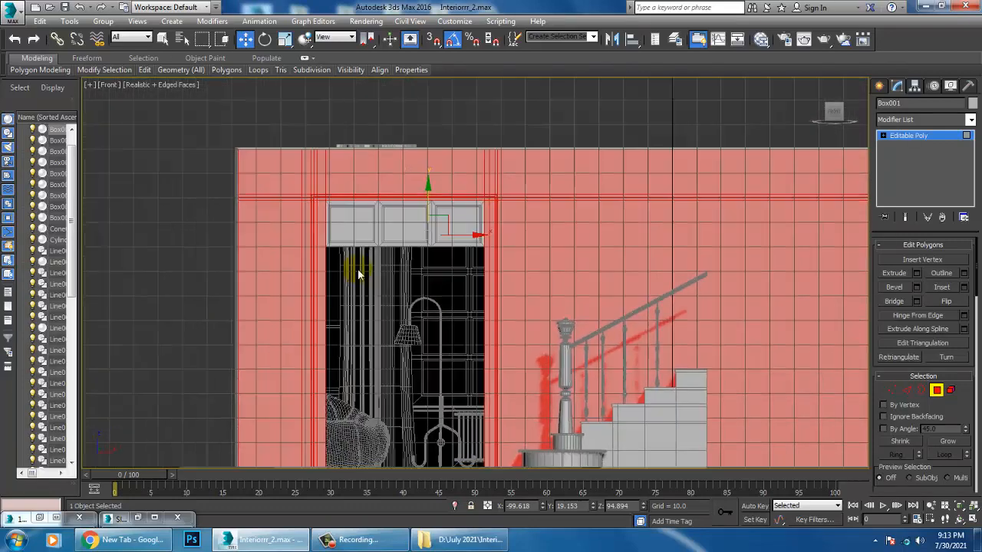
middle_click_drag(357, 320, 343, 386)
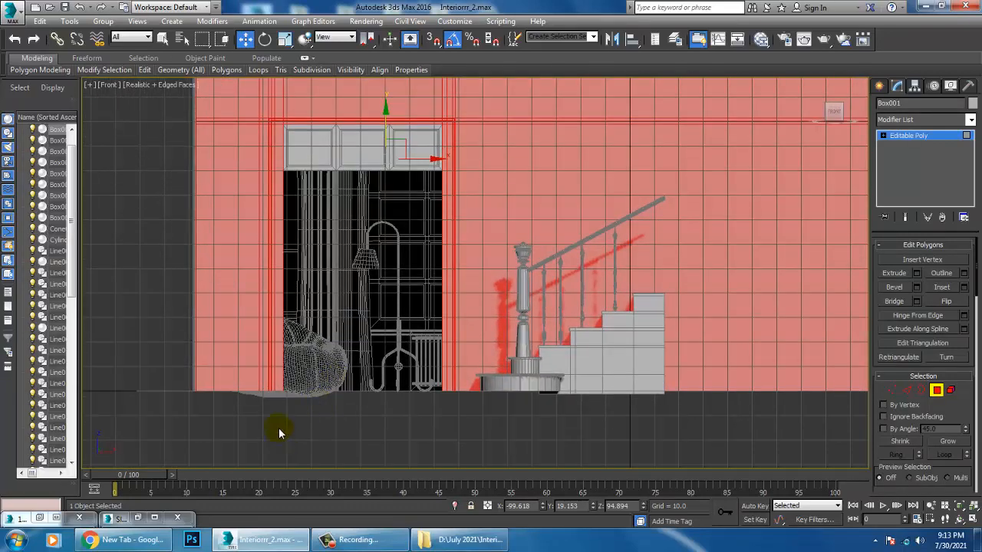
left_click(456, 127, "alt")
middle_click_drag(399, 358, 412, 403)
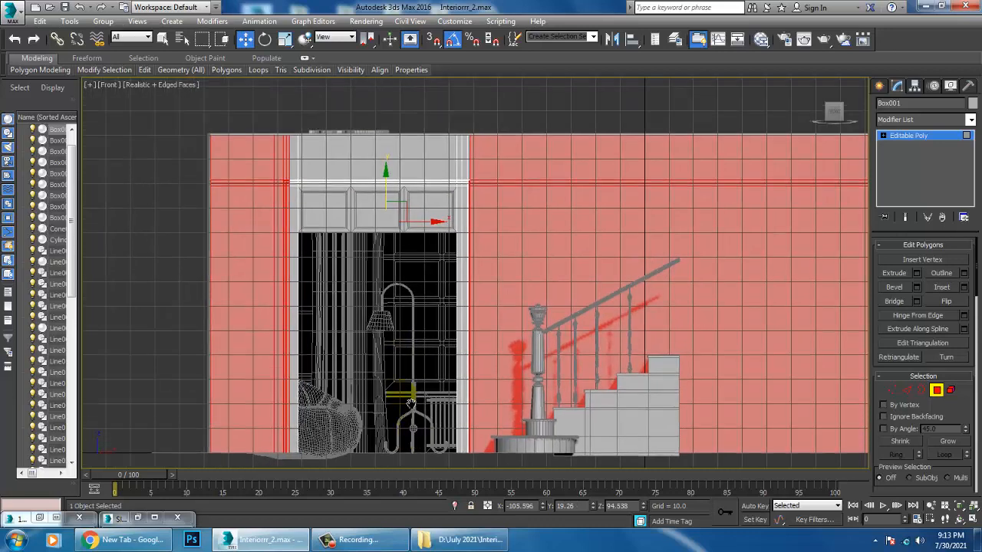
left_click_drag(503, 164, 503, 163, "ctrl")
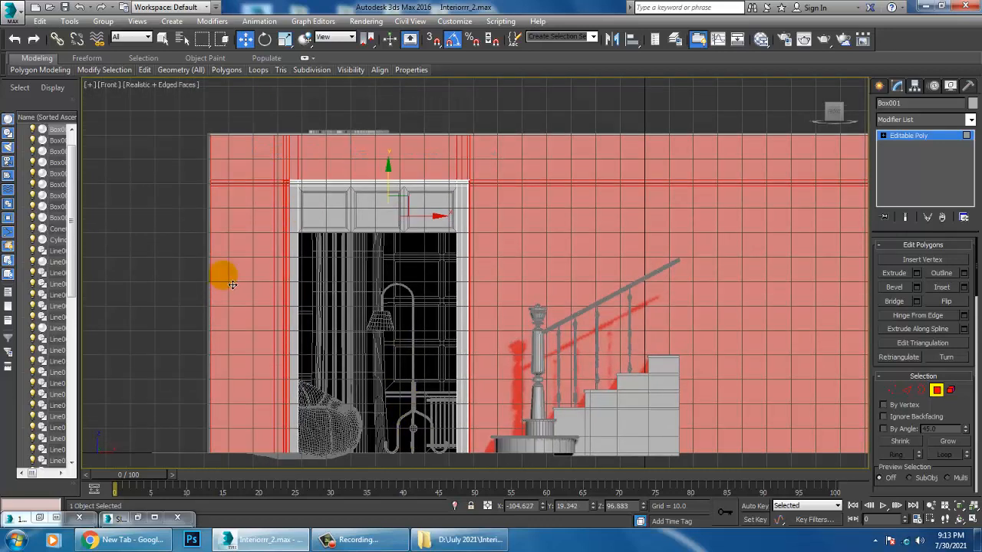
Step: Refine the front wall's polygon selection so it leaves out the whole door frame but includes the wall areas beside and above it
middle_click_drag(220, 274, 248, 217)
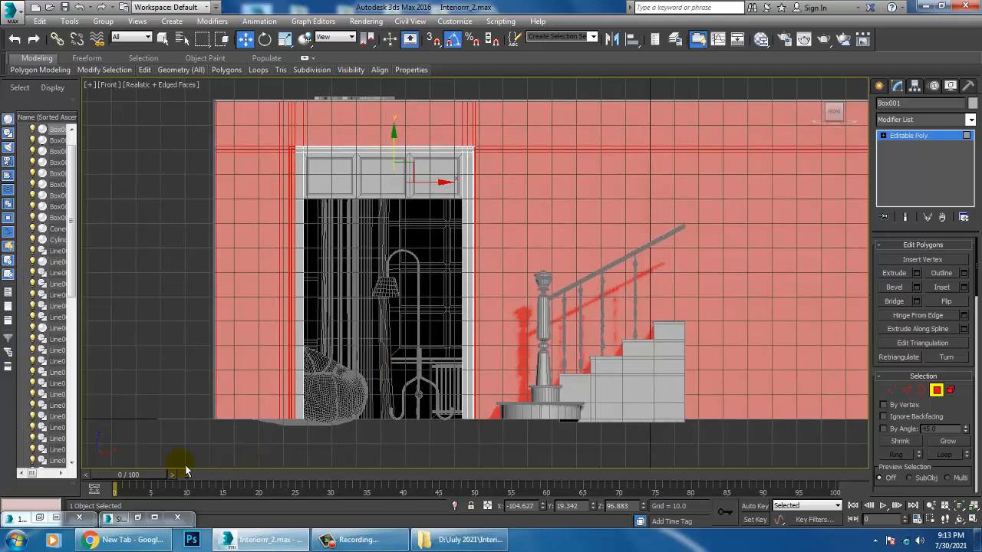
left_click_drag(300, 109, 306, 112, "alt")
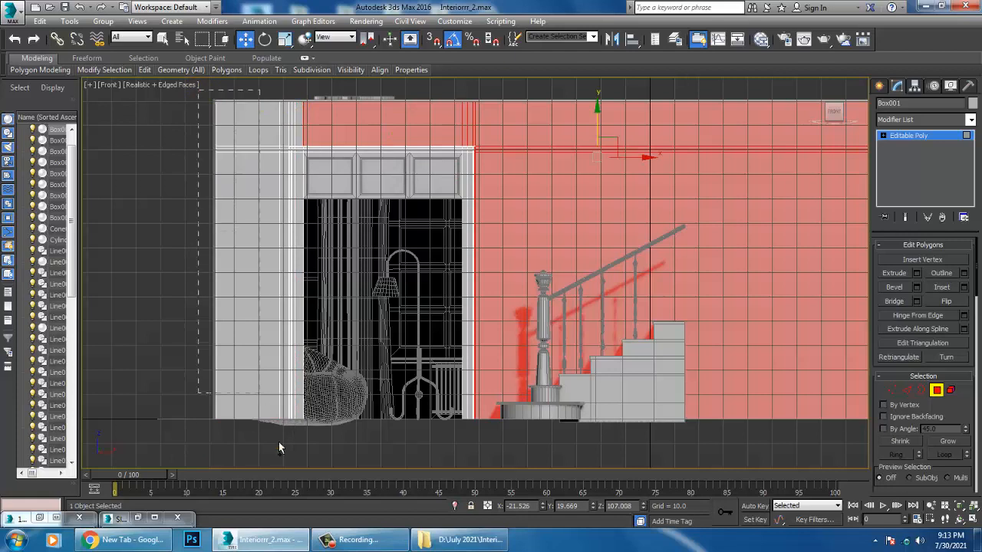
left_click_drag(290, 468, 290, 467, "ctrl")
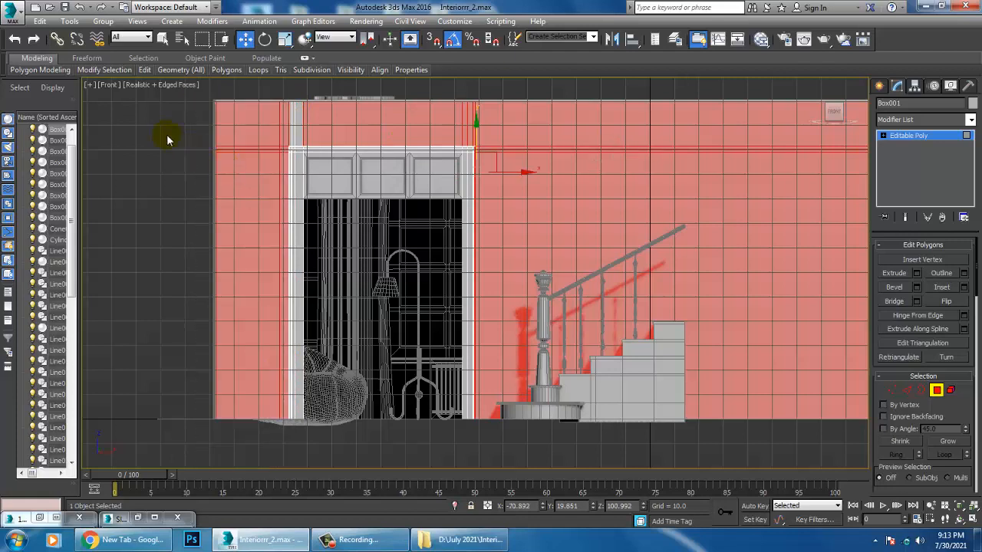
left_click_drag(372, 87, 371, 87, "alt")
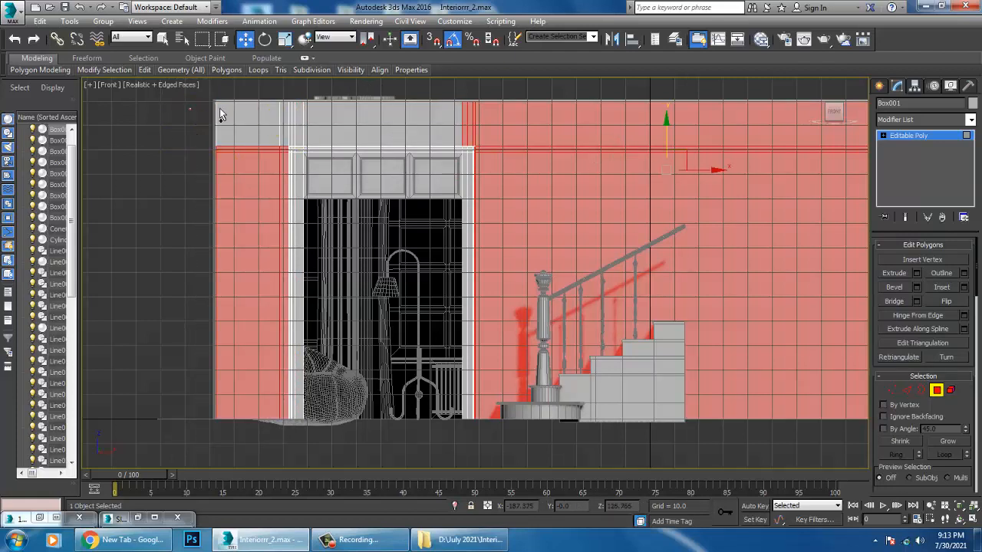
left_click_drag(502, 84, 500, 78, "ctrl")
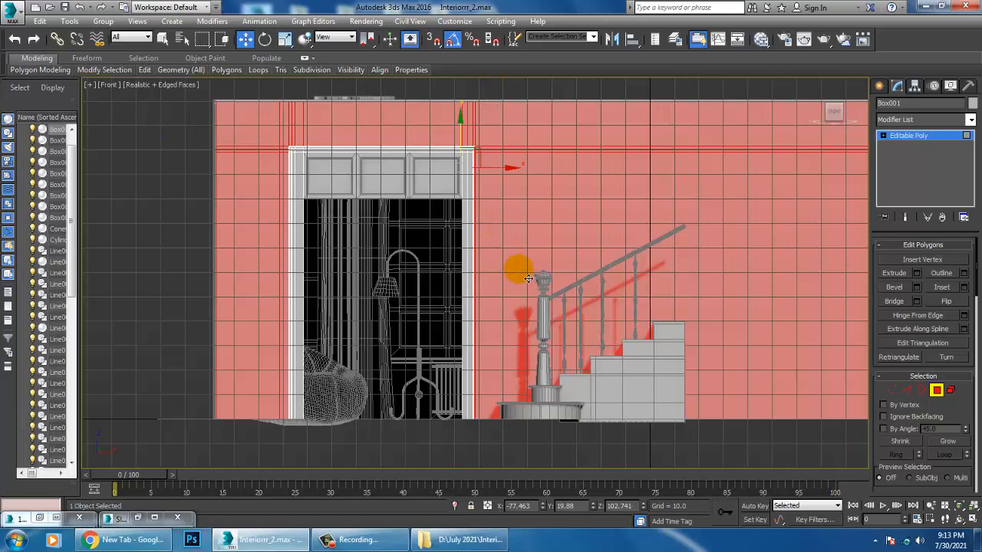
Step: Maximise the Perspective viewport, shade the selected faces to check the wall selection, and isolate the wall
key("alt+w")
right_click(644, 384)
key("alt+w")
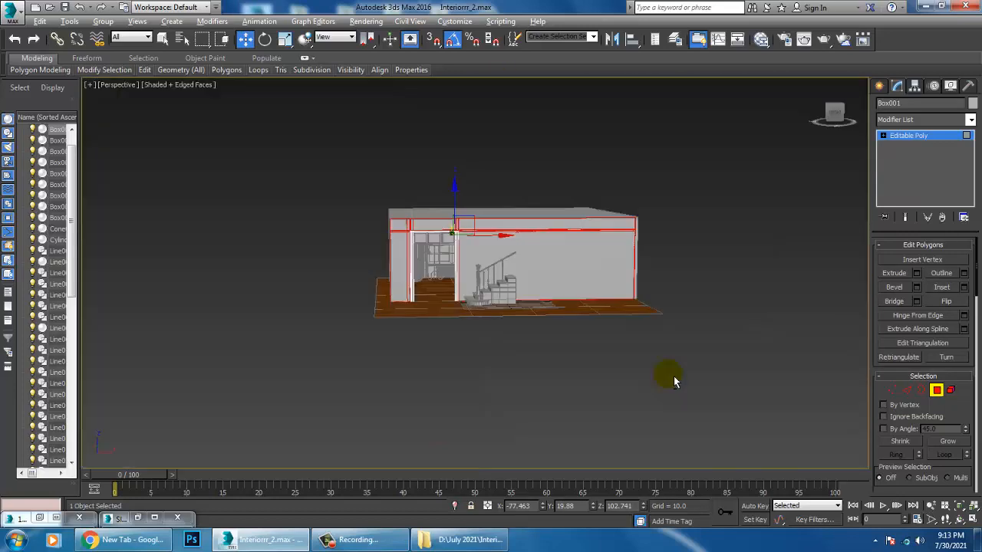
middle_click_drag(468, 261, 507, 279, "alt")
scroll(522, 322, "up", 2)
key("F2")
scroll(530, 329, "up", 2)
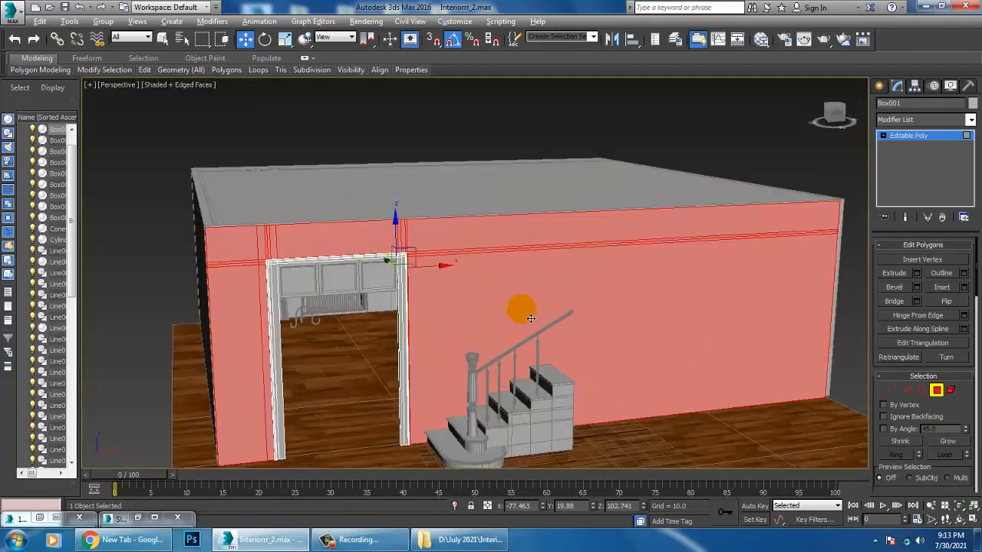
middle_click_drag(530, 318, 529, 278, "alt")
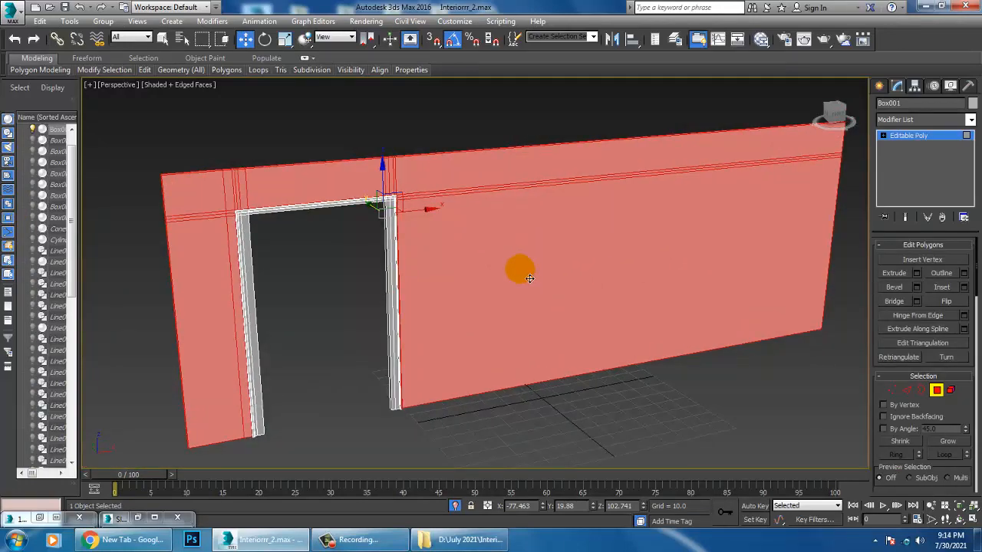
Step: Create a new VRayMtl in the material editor and load the wallpaper image as its diffuse bitmap
key("m")
middle_click_drag(648, 431, 652, 206)
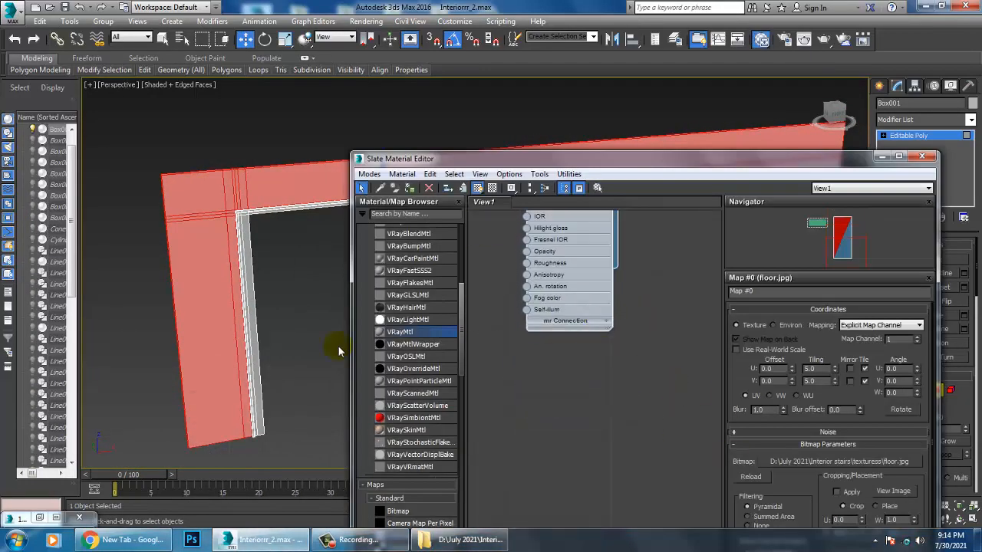
left_click_drag(574, 371, 574, 373)
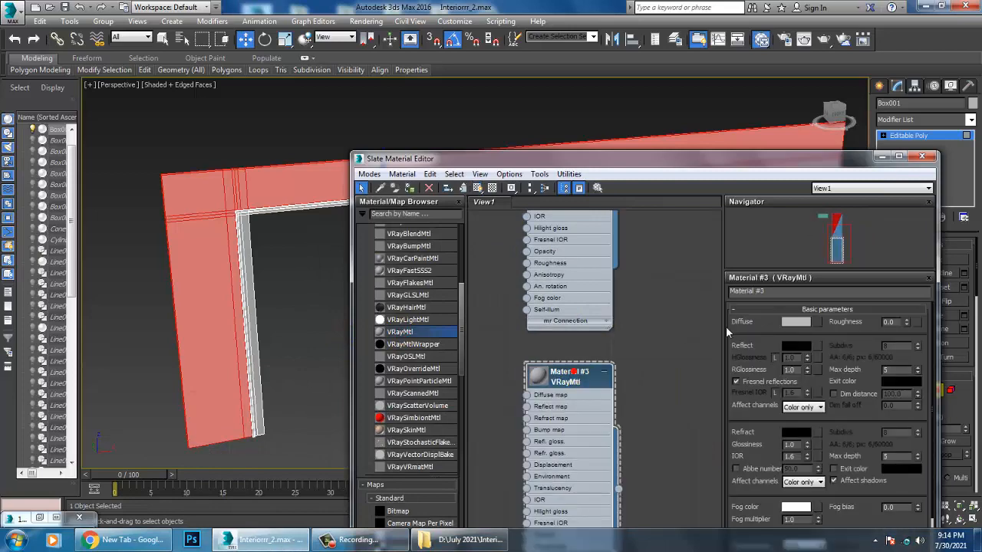
left_click(818, 322)
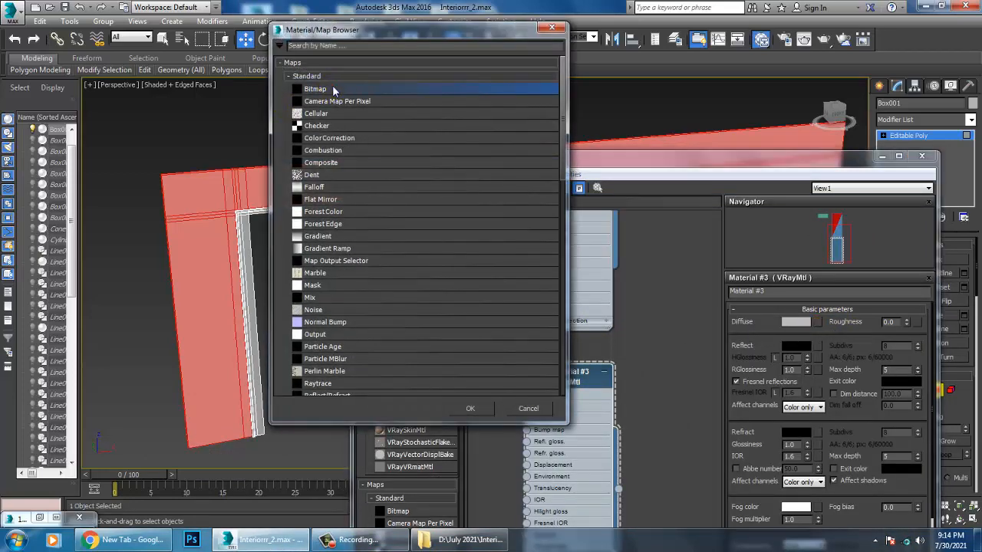
double_click(333, 90)
left_click(234, 102)
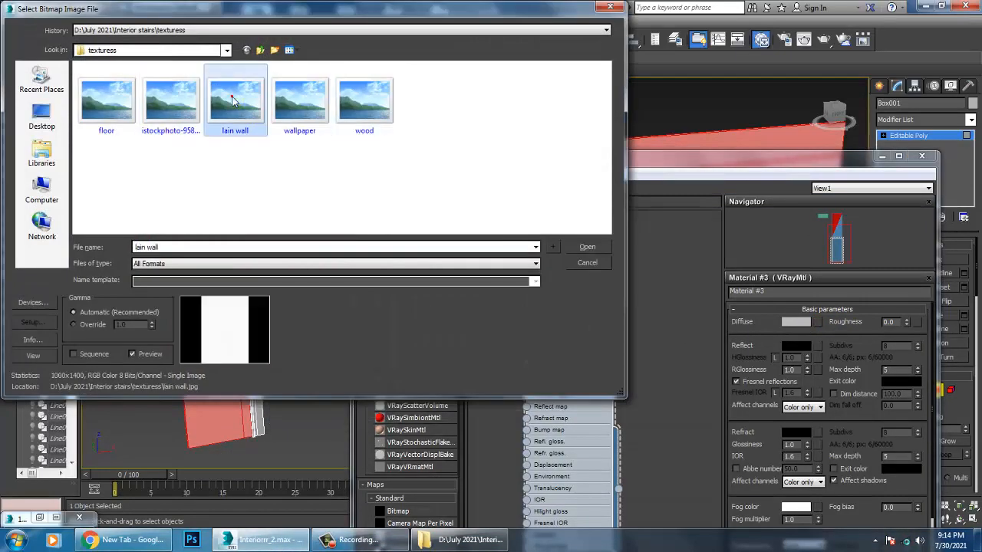
left_click(300, 111)
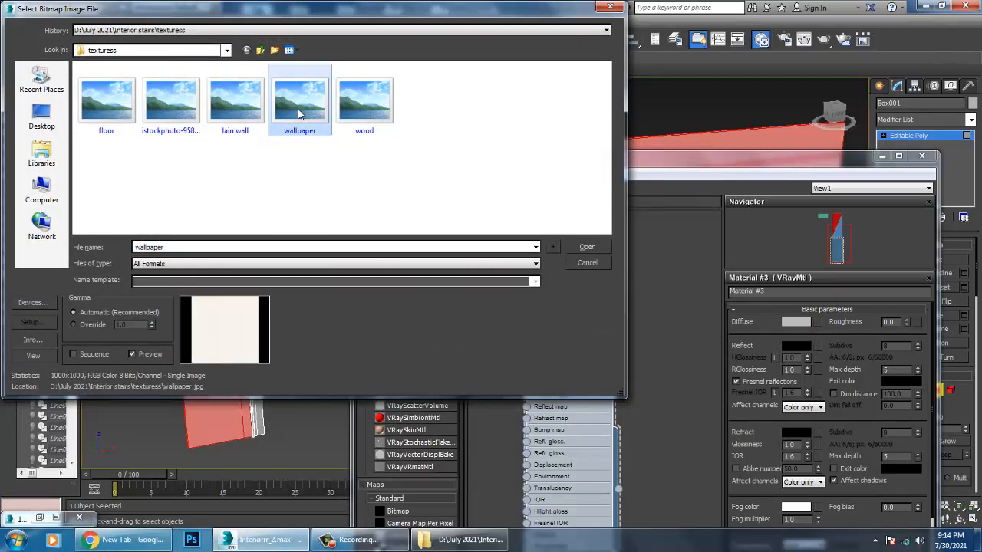
double_click(299, 108)
Step: Assign the wallpaper material to the selected wall polygons, show it in the viewport, and minimise the material editor
left_click(410, 188)
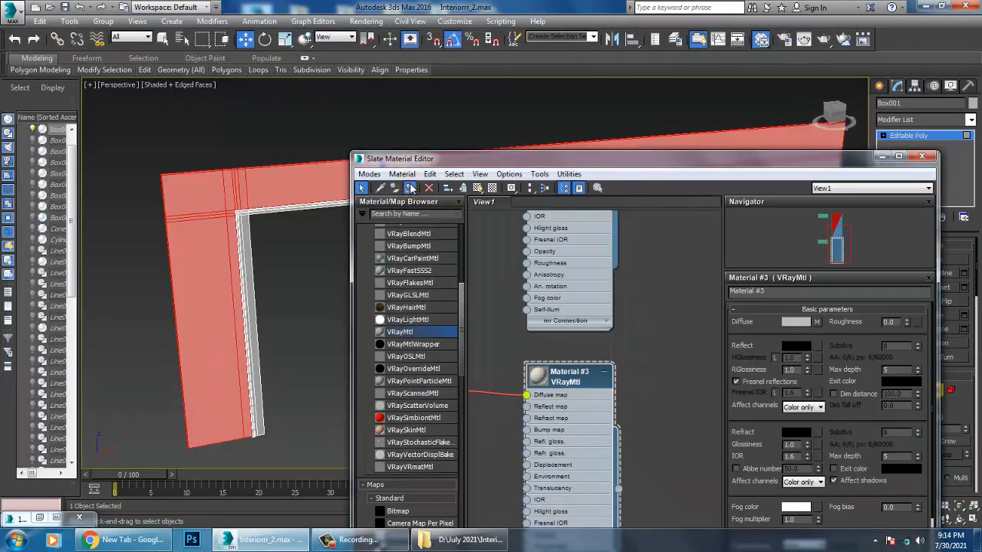
left_click(479, 189)
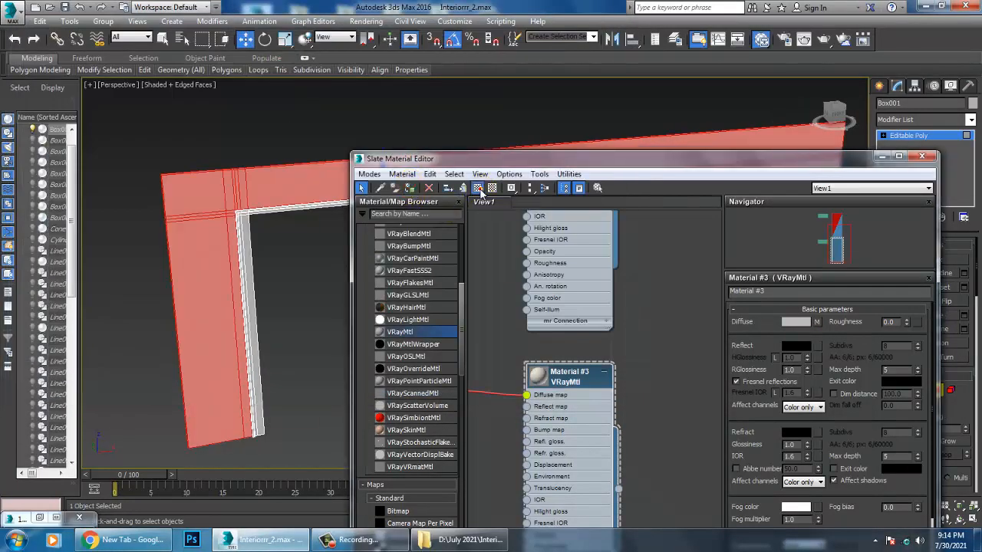
left_click(881, 158)
Step: Add a UVW Map modifier with Box mapping to the wall and deselect it
scroll(574, 253, "up", 3)
left_click(942, 120)
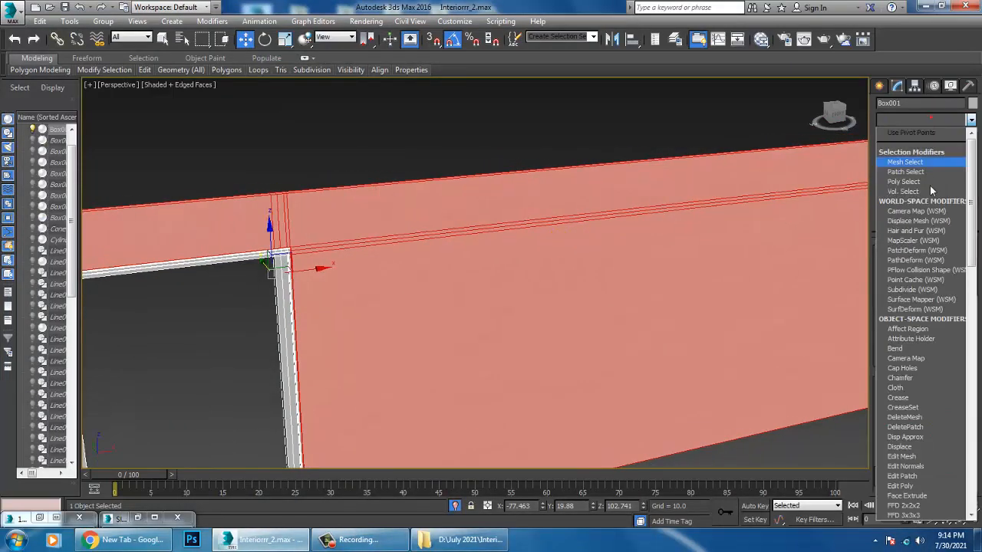
key("u")
key("u")
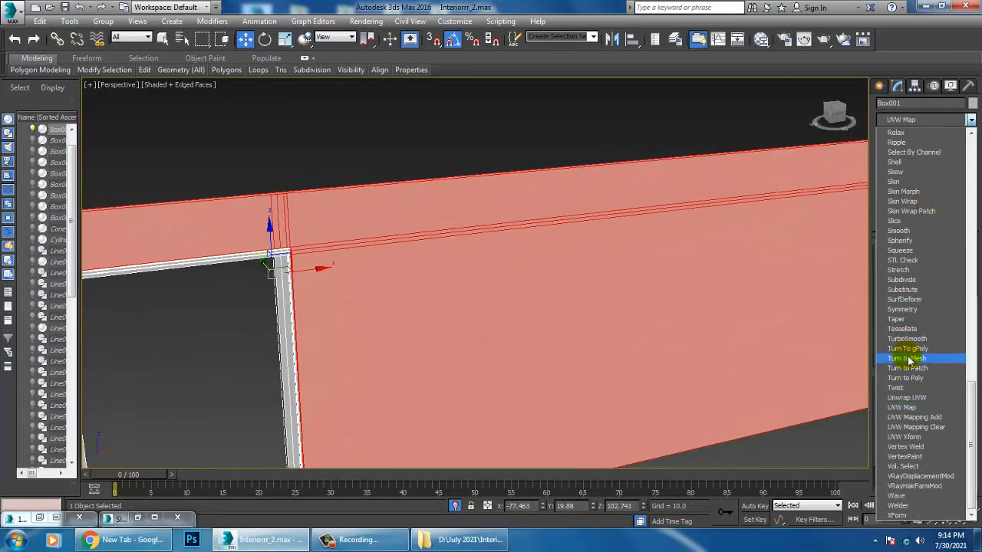
left_click(909, 407)
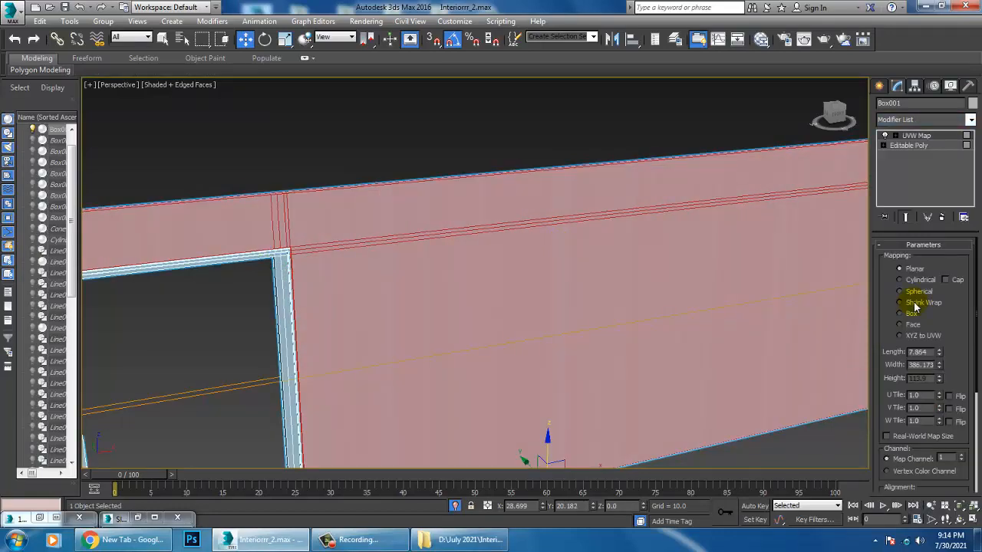
left_click(910, 314)
left_click(431, 142)
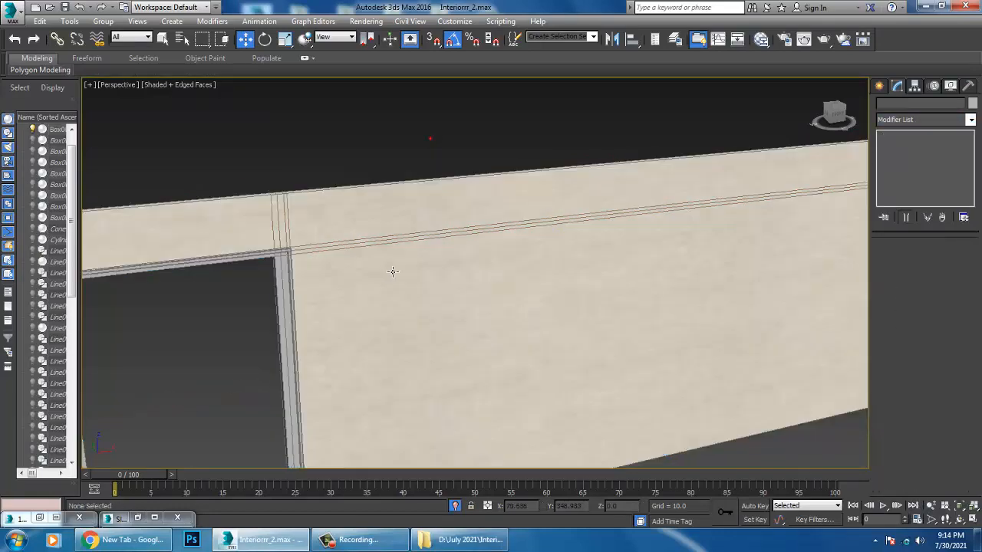
Step: Check the wallpaper texture up close, then end isolation so the whole interior is shown again
scroll(393, 272, "up", 2)
middle_click_drag(612, 279, 595, 278, "alt")
middle_click_drag(661, 303, 518, 290)
scroll(530, 293, "up", 2)
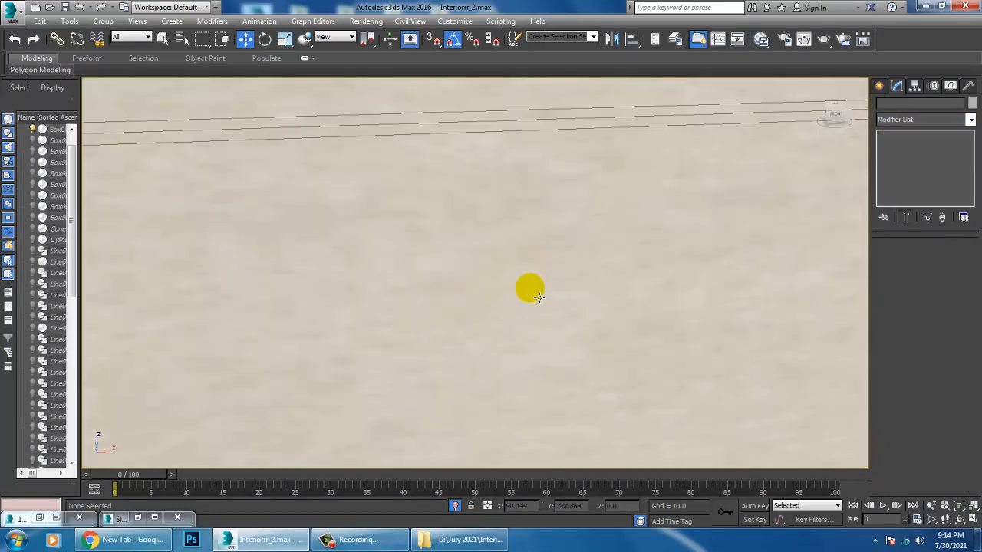
scroll(537, 291, "down", 6)
right_click(494, 158)
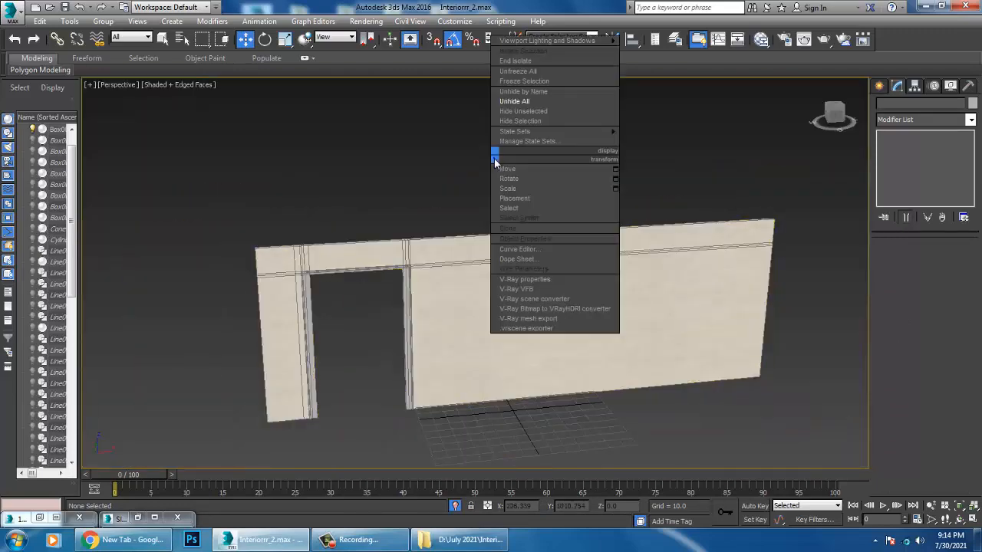
left_click(521, 72)
middle_click_drag(574, 292, 443, 432, "alt")
scroll(552, 377, "up", 3)
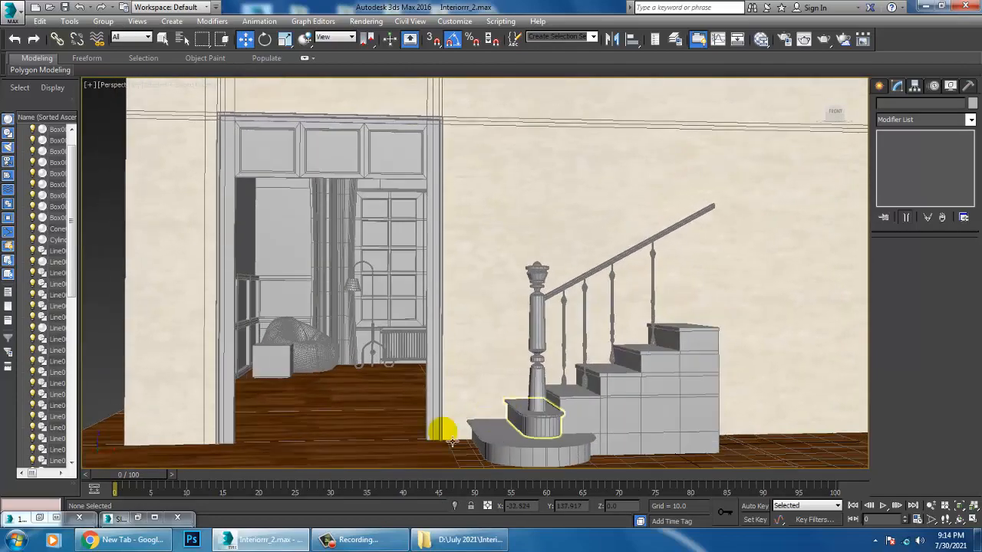
Step: Compare the wallpapered wall with the reference photo, then examine the wall, door frame and floor up close
left_click(40, 518)
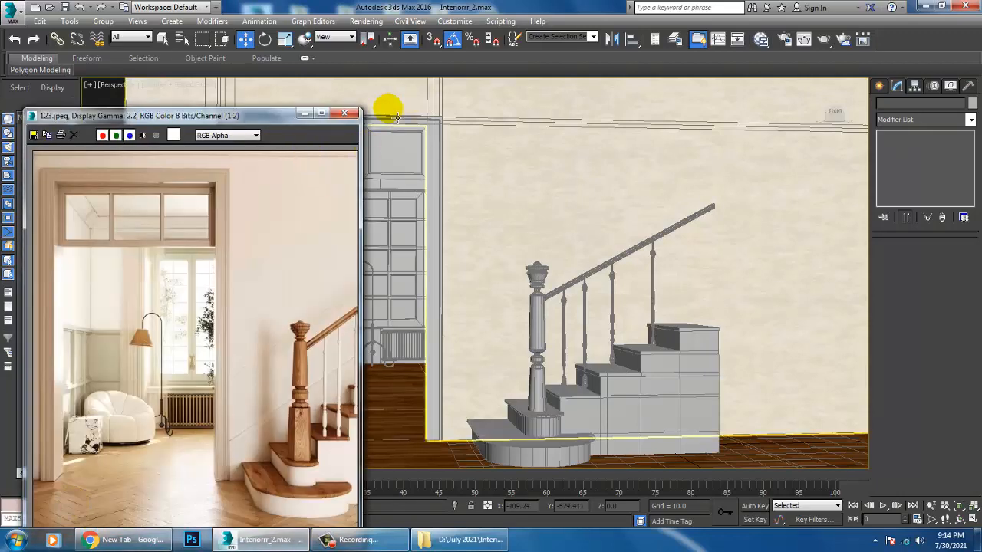
left_click(305, 115)
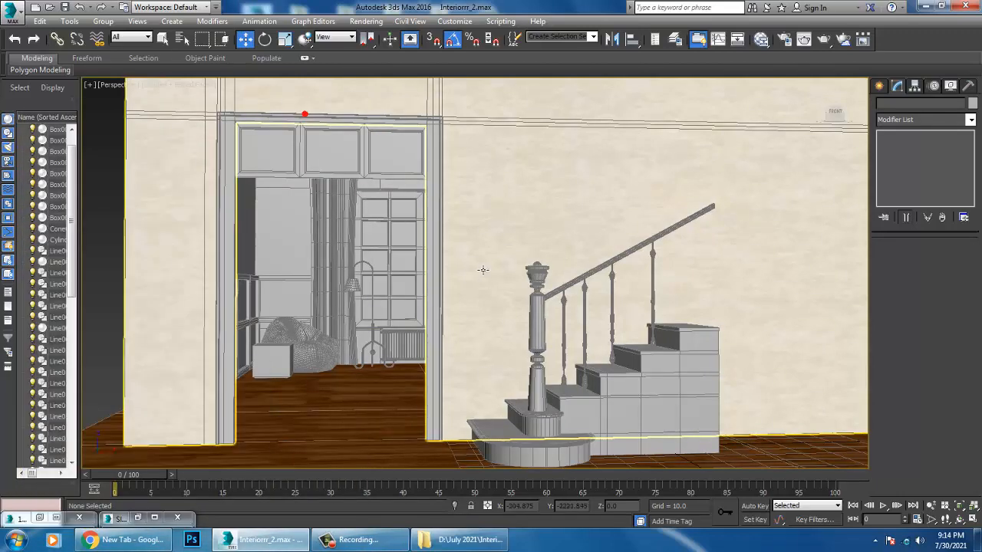
scroll(461, 273, "up", 5)
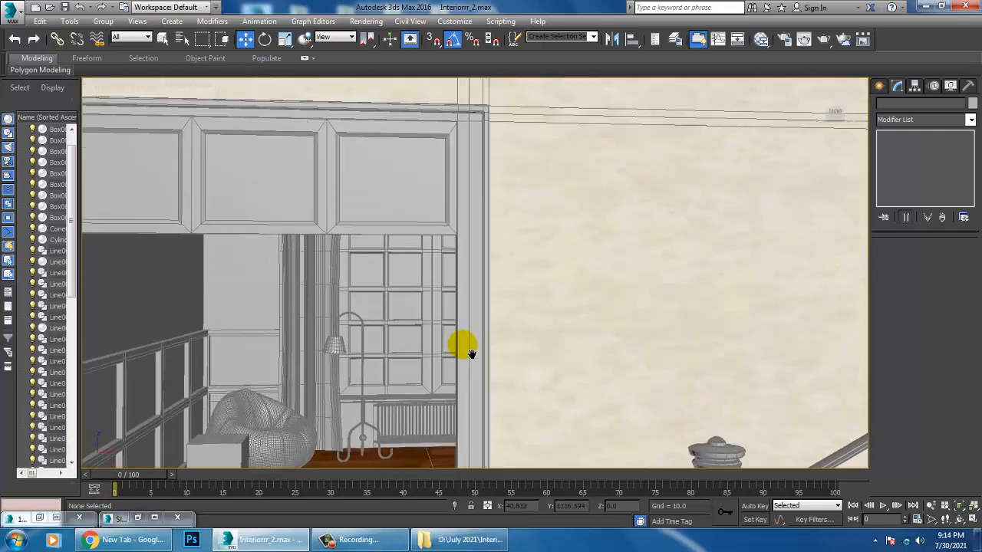
left_click(658, 270)
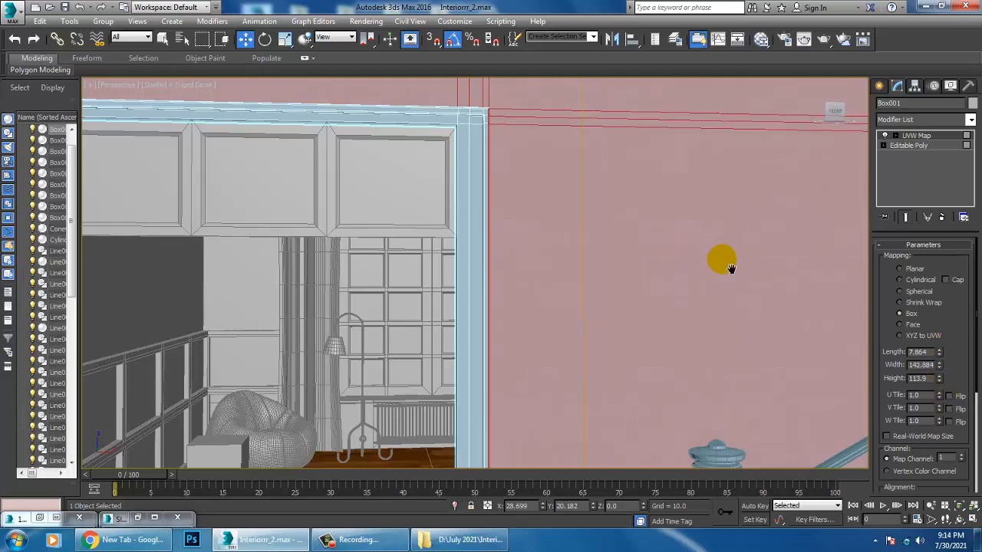
scroll(728, 268, "down", 5)
left_click(638, 125)
scroll(653, 256, "up", 4)
middle_click_drag(726, 270, 614, 256)
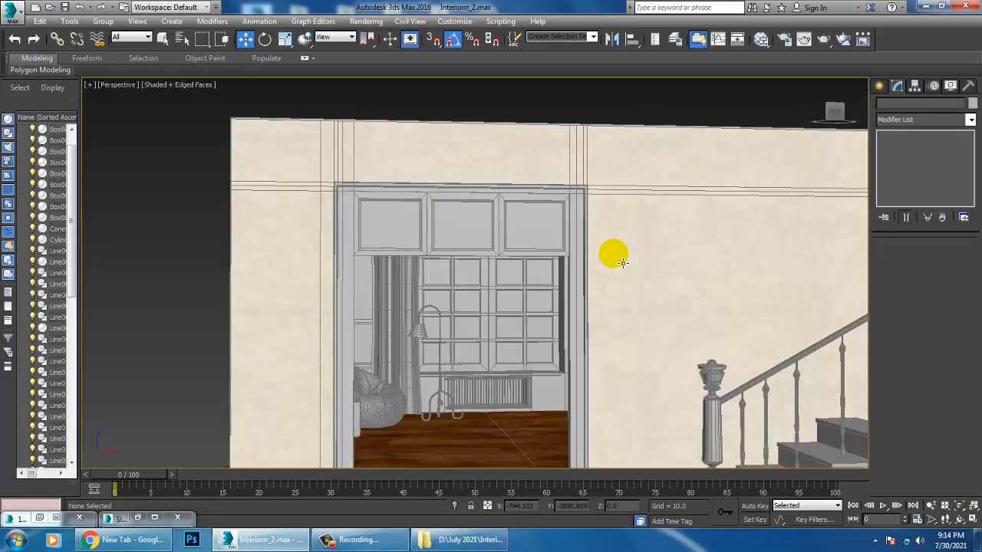
scroll(636, 252, "up", 4)
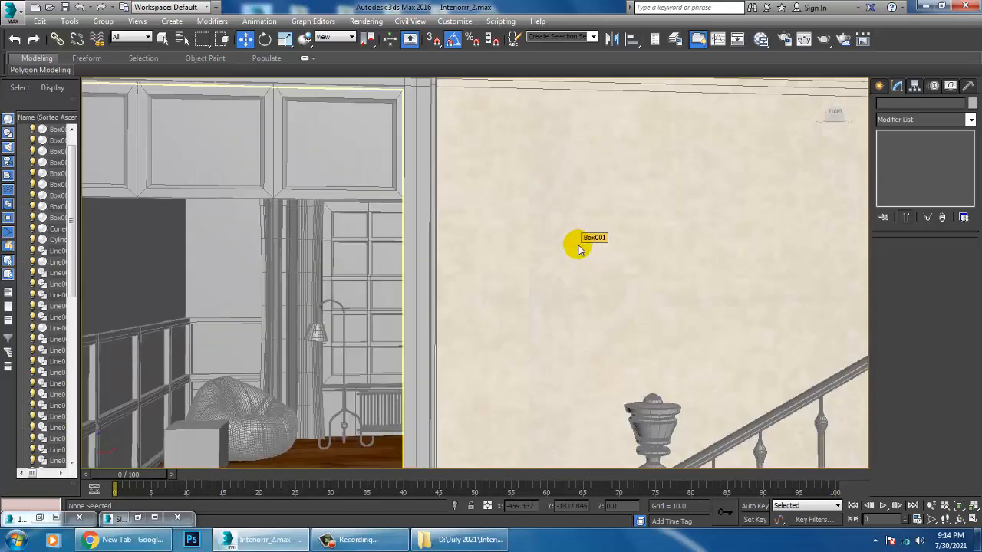
middle_click_drag(571, 311, 634, 167)
middle_click_drag(464, 299, 469, 311, "alt")
middle_click_drag(469, 353, 457, 260)
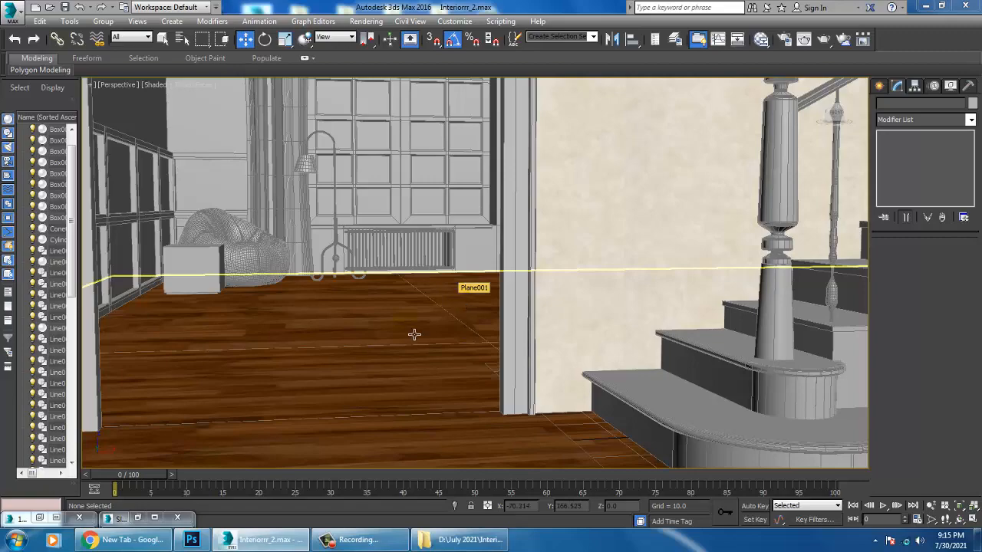
middle_click_drag(415, 334, 530, 317, "alt")
scroll(530, 318, "up", 3)
scroll(486, 267, "up", 1)
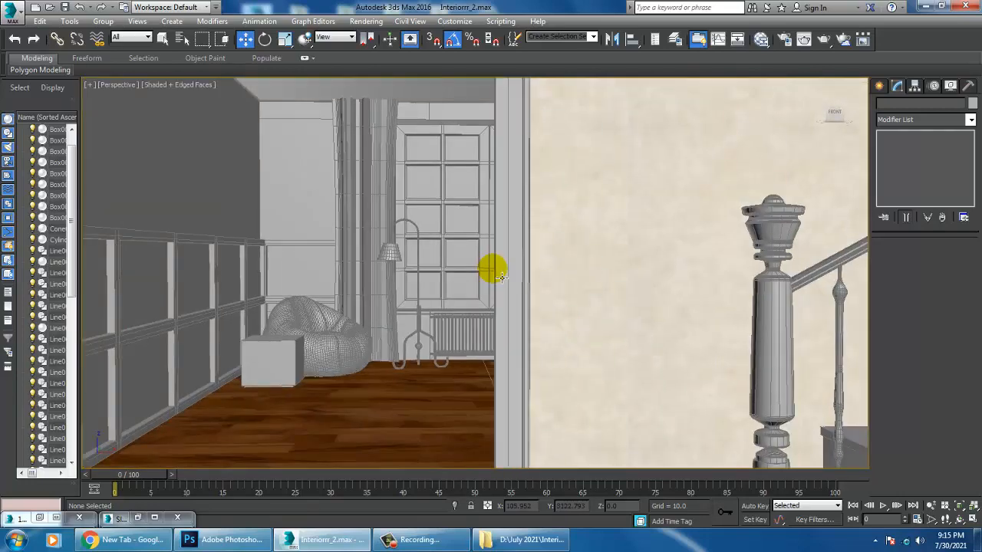
Step: Select the front wall and convert it to an Editable Poly
scroll(500, 276, "down", 4)
left_click(576, 213)
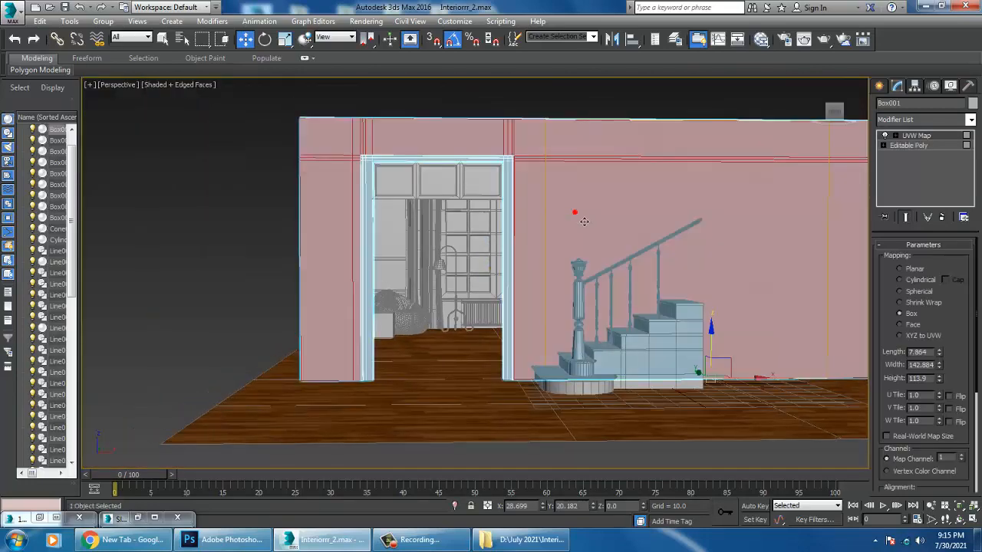
right_click(602, 184)
mouse_move(652, 309)
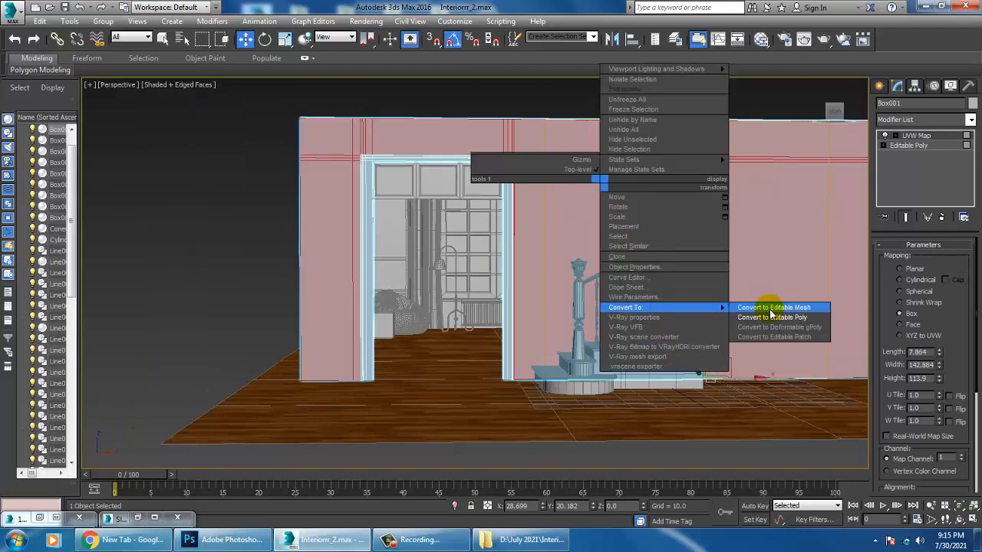
left_click(785, 321)
Step: Enter the wall's Polygon sub-object level and invert the selection so only the door frame polygons are selected
left_click(936, 259)
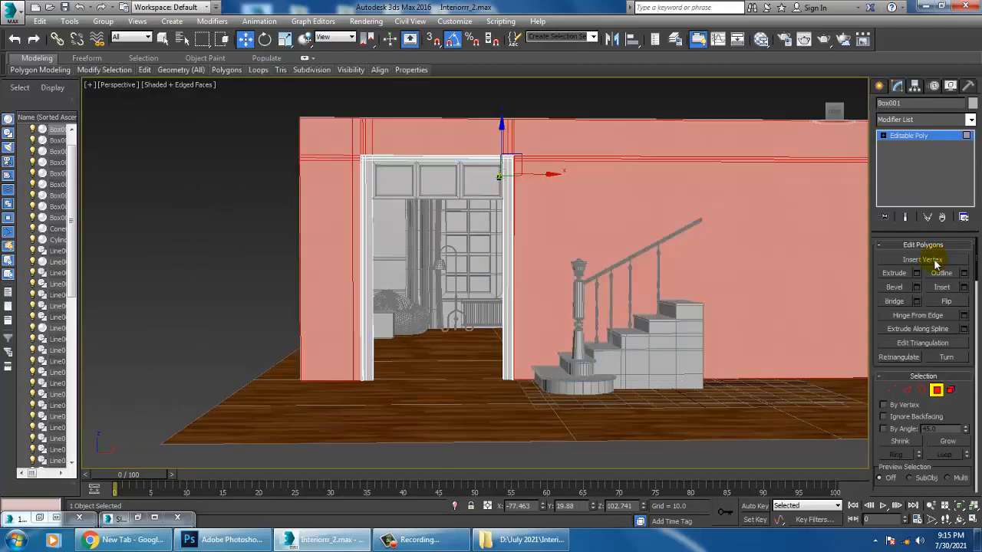
middle_click_drag(534, 210, 564, 220, "alt")
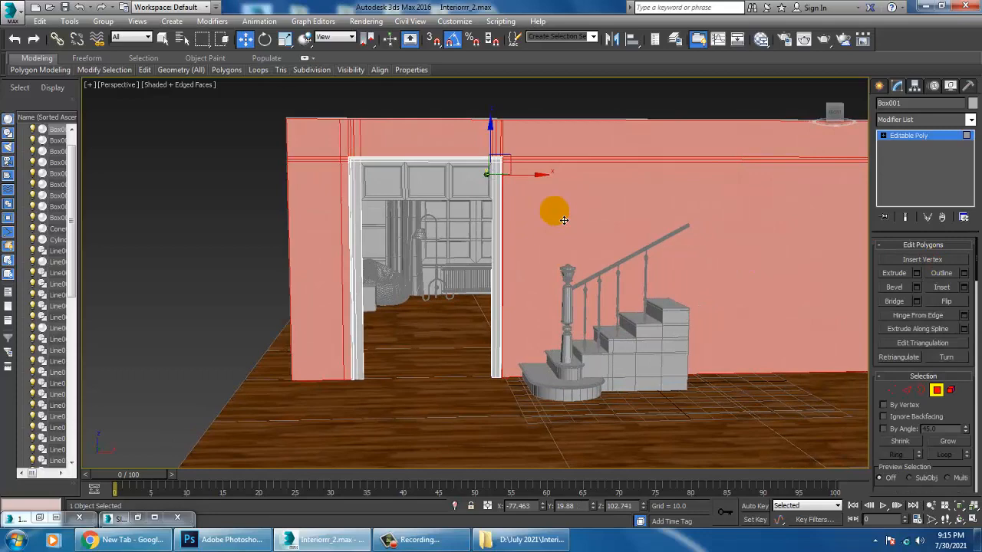
key("ctrl+z")
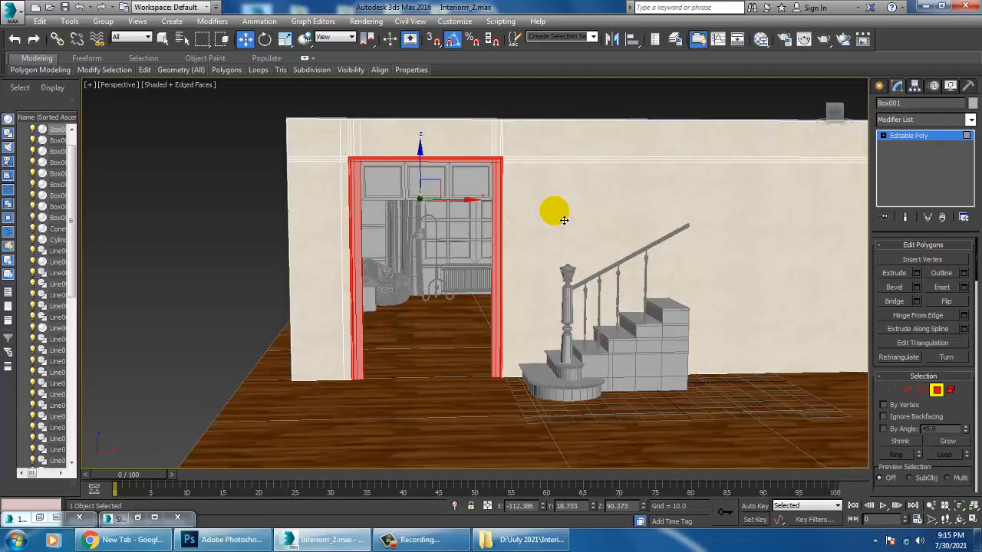
left_click(222, 539)
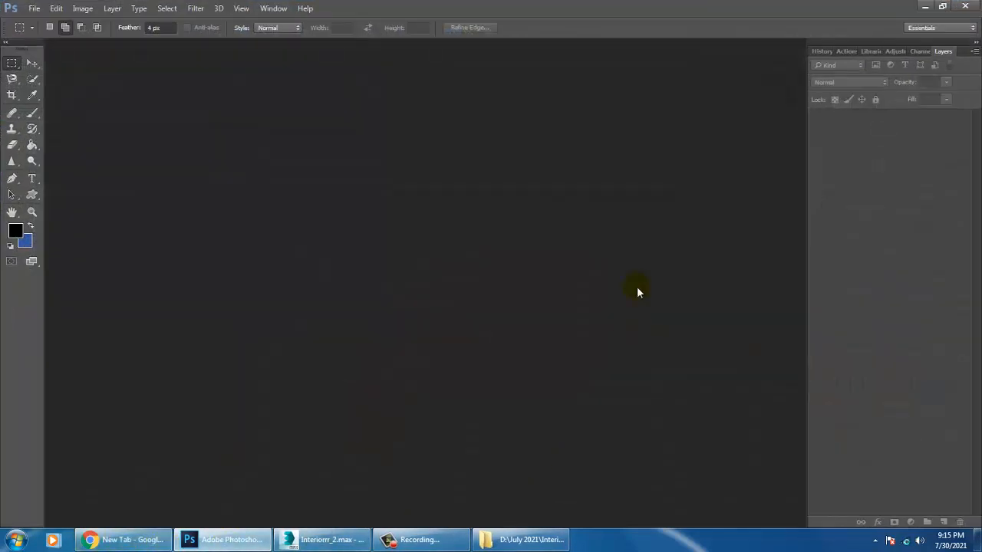
left_click(338, 539)
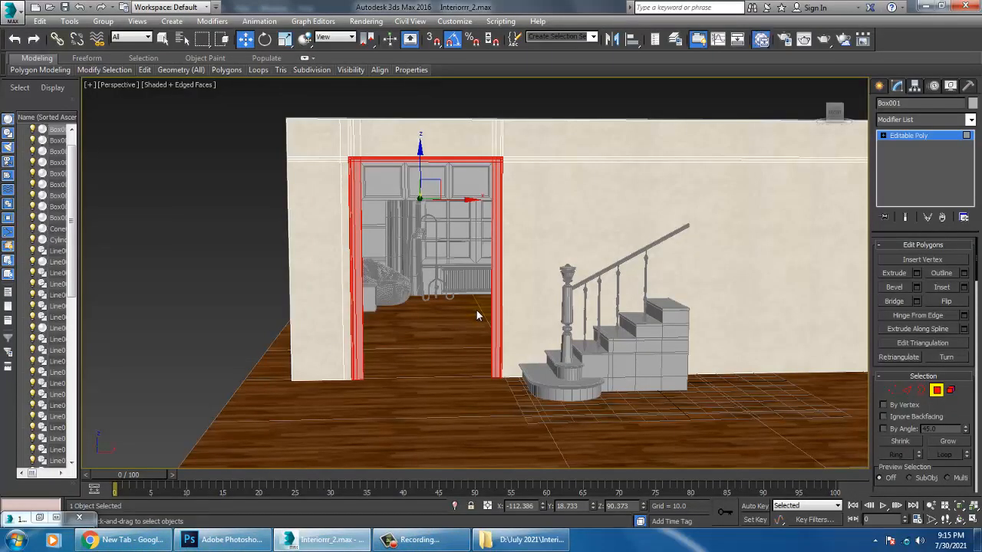
Step: Add a new VRayMtl in the Slate Material Editor and load the wood image from the texturess folder as its diffuse bitmap
key("m")
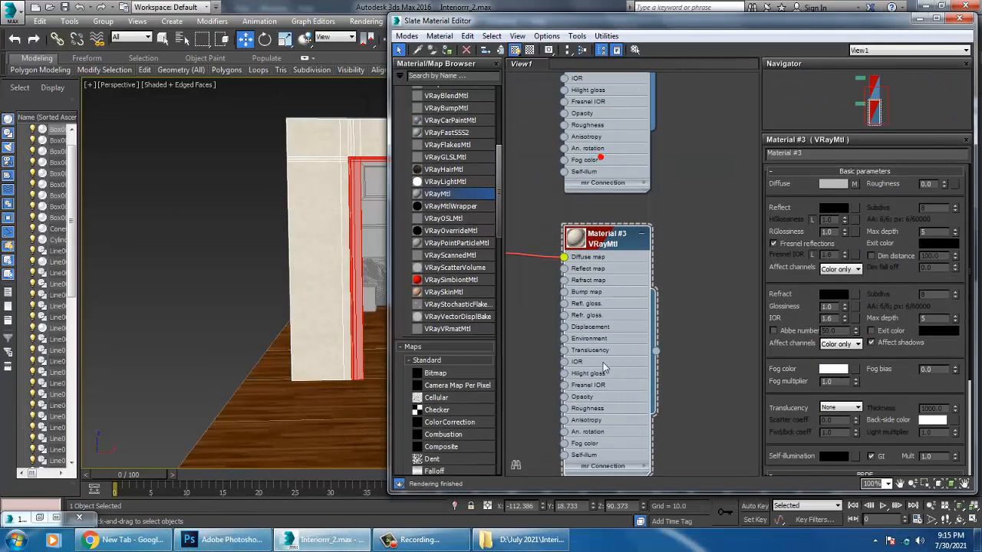
scroll(592, 208, "down", 5)
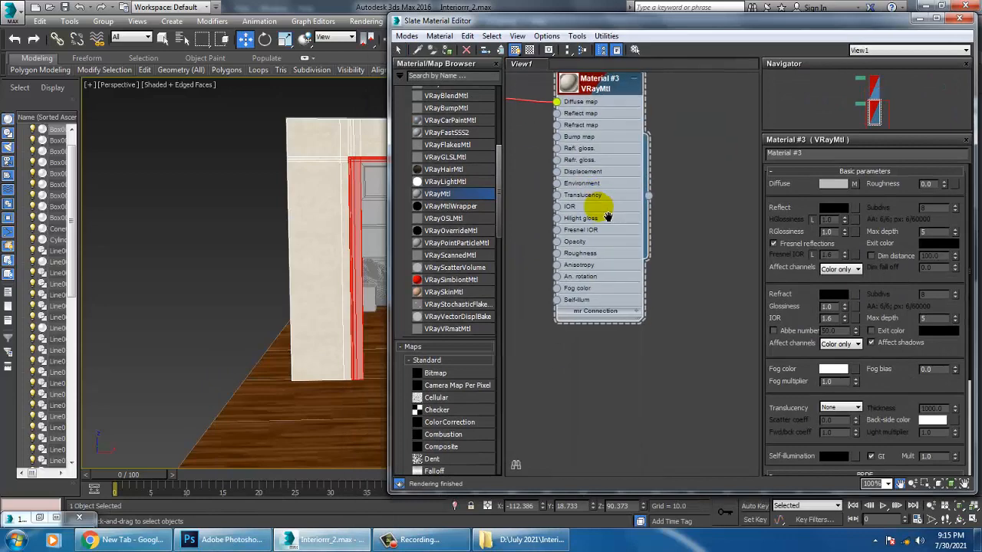
left_click_drag(684, 317, 619, 286)
double_click(689, 323)
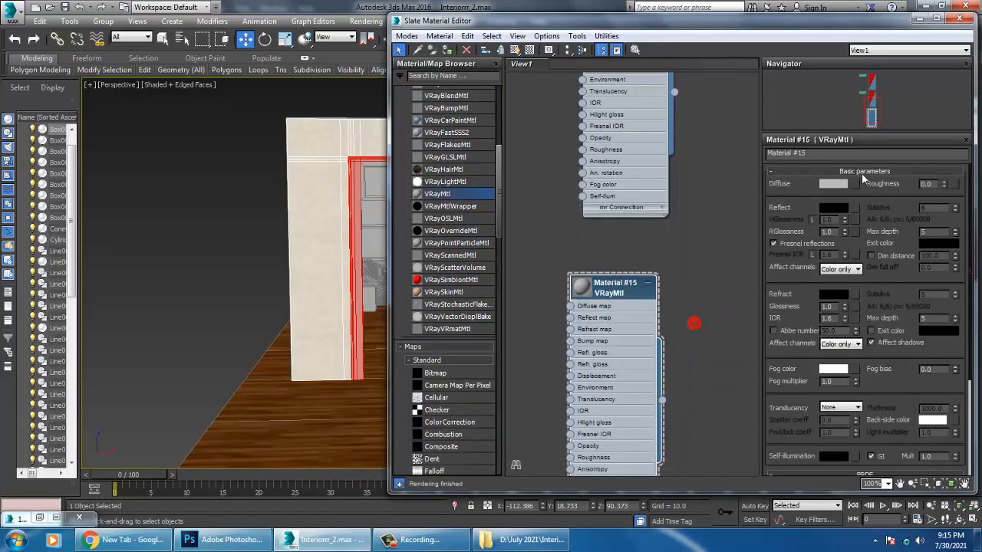
left_click(853, 185)
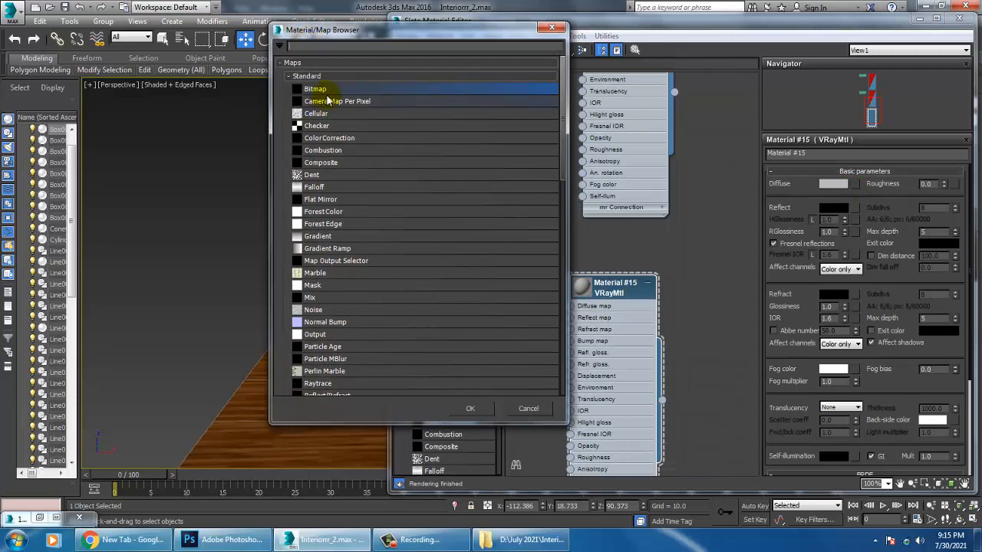
double_click(330, 91)
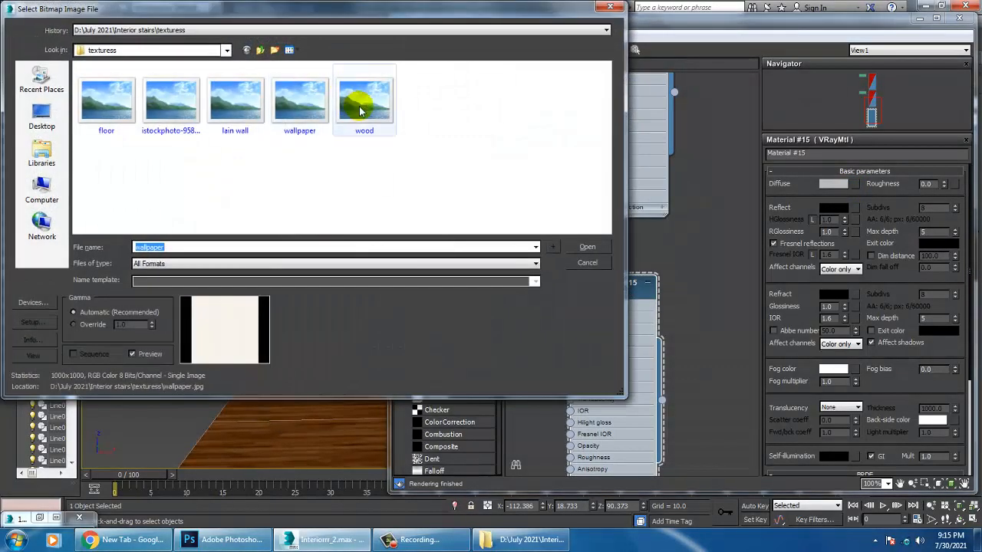
left_click(376, 109)
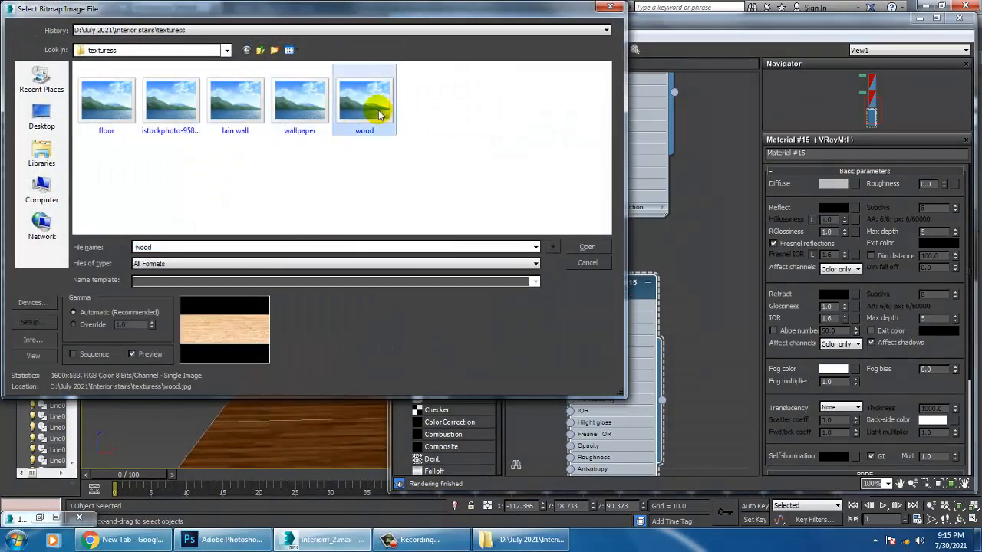
double_click(380, 113)
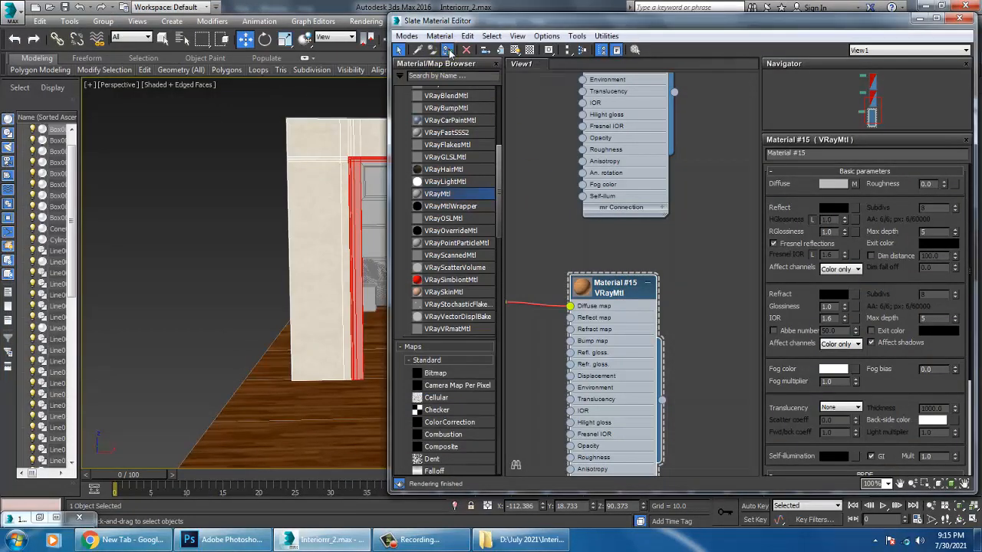
Step: Assign the wood material to the door frame polygons with its texture shown in the viewport, and set its reflection colour value to 55
left_click(515, 50)
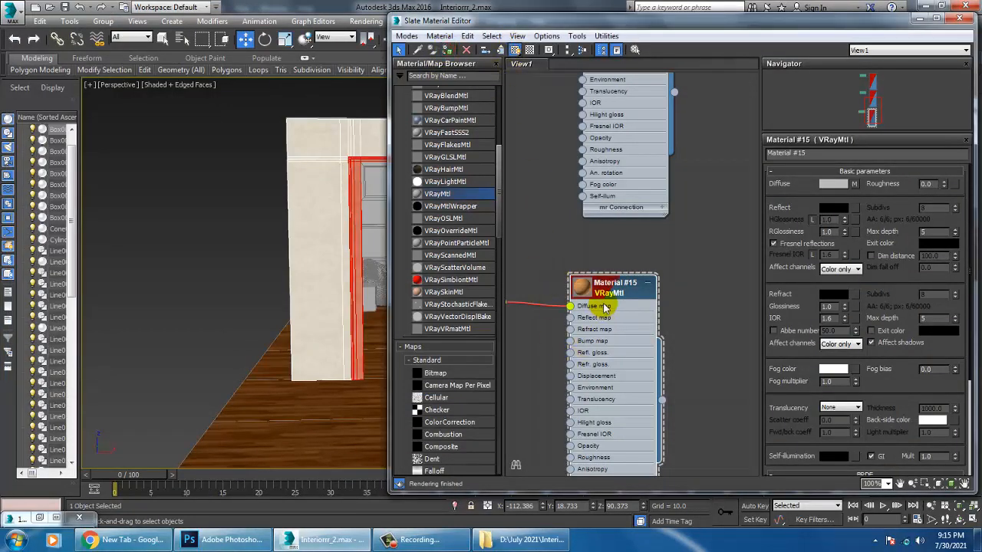
left_click(834, 208)
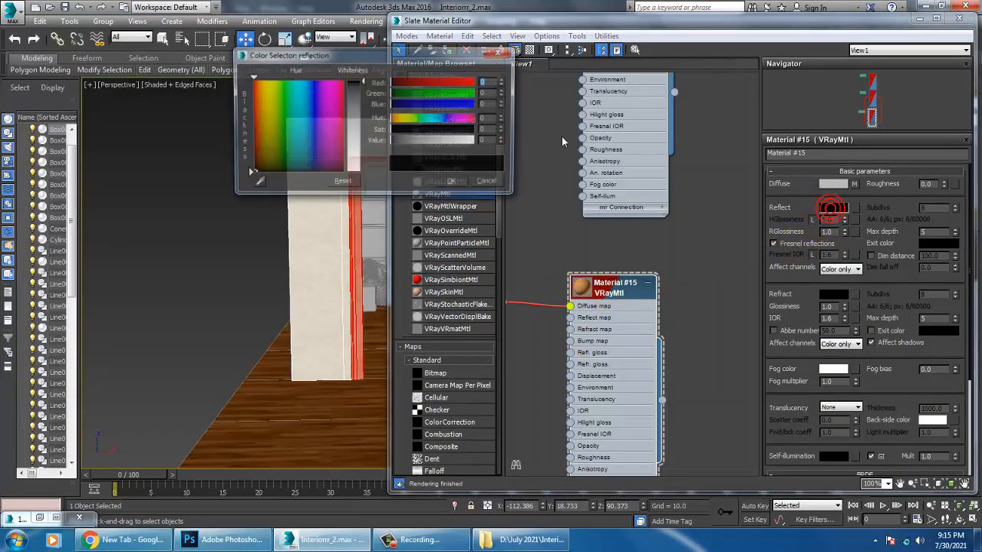
left_click_drag(363, 80, 362, 100)
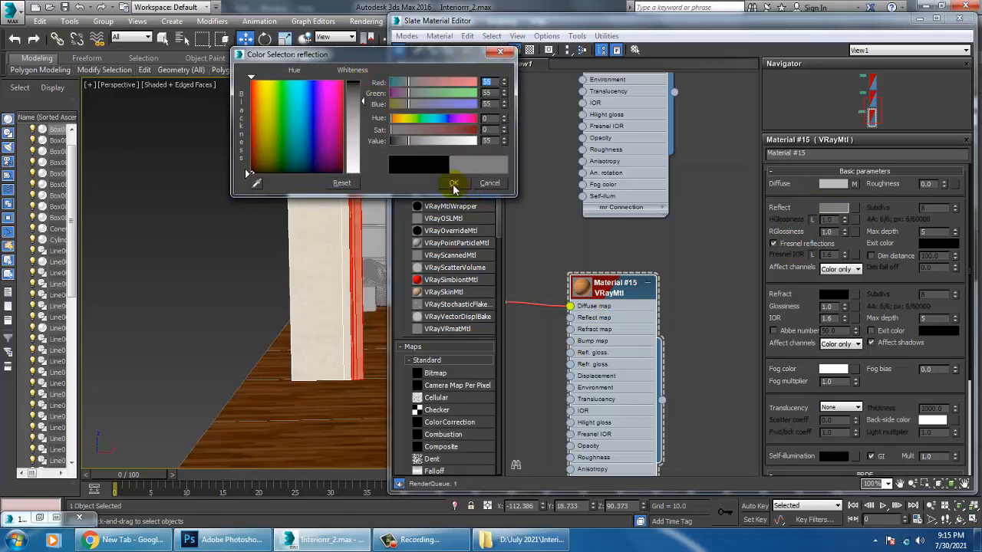
left_click(454, 182)
left_click(918, 17)
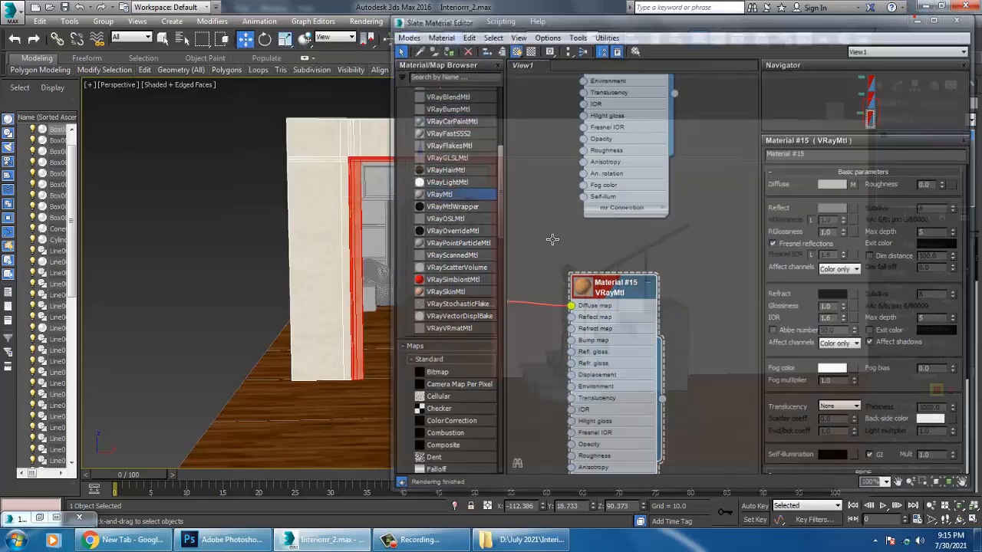
Step: Add a UVW Map modifier with Box mapping to the door frame polygons, then deselect the wall
scroll(468, 253, "up", 3)
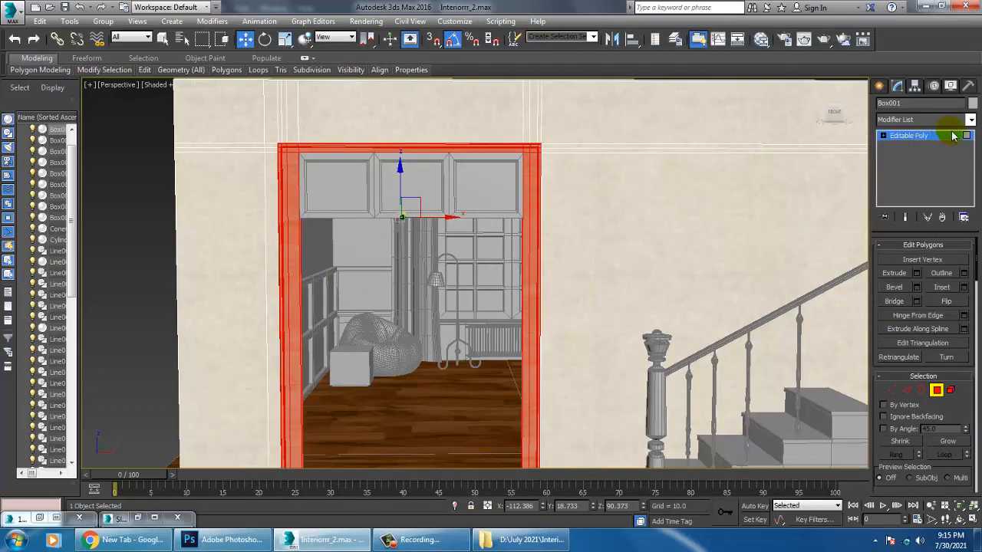
left_click(928, 120)
key("u")
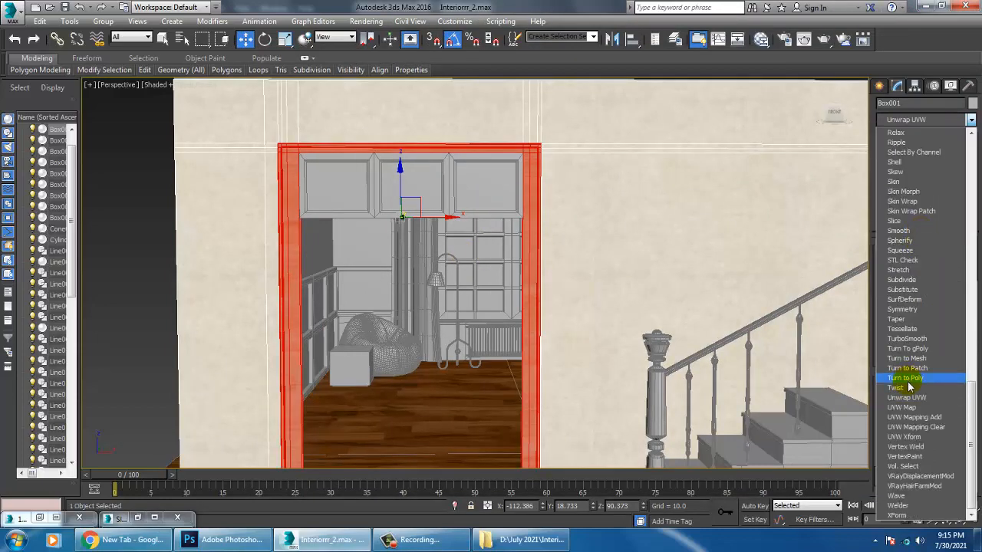
left_click(910, 407)
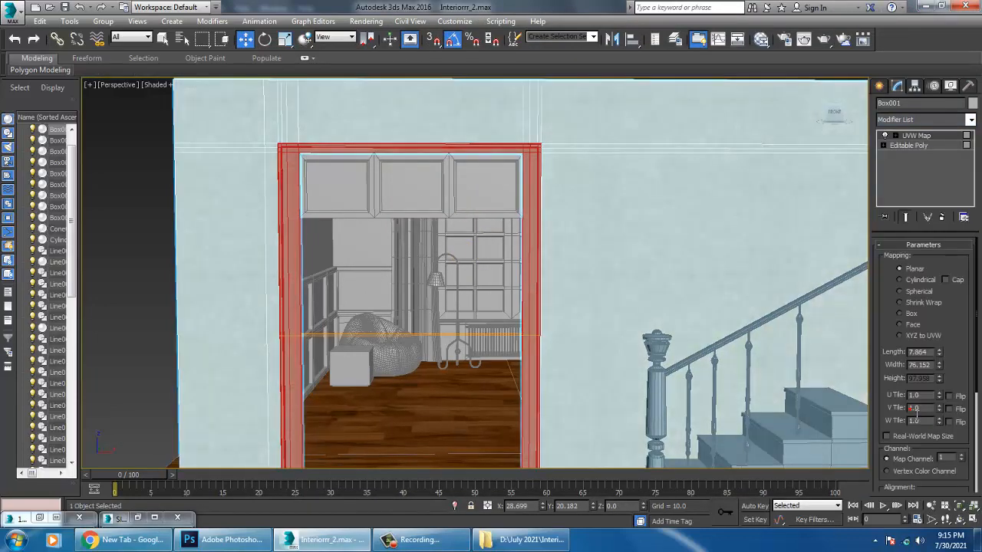
left_click(911, 314)
middle_click_drag(457, 316, 422, 294, "alt")
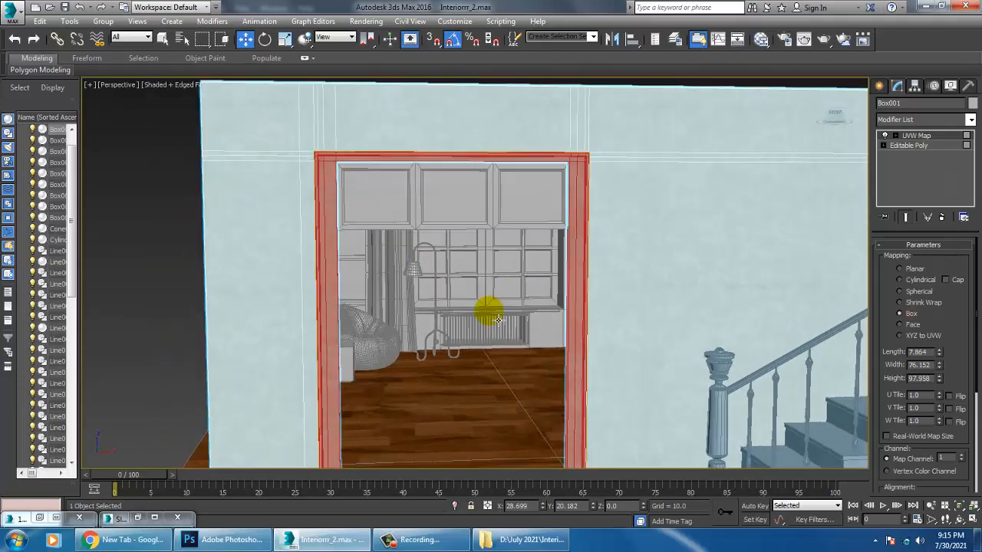
middle_click_drag(498, 319, 488, 312, "alt")
scroll(501, 286, "down", 5)
left_click(332, 214)
Step: Compare the wood-textured door frame with the reference photo and examine the frame, wall and floor up close
scroll(524, 299, "up", 4)
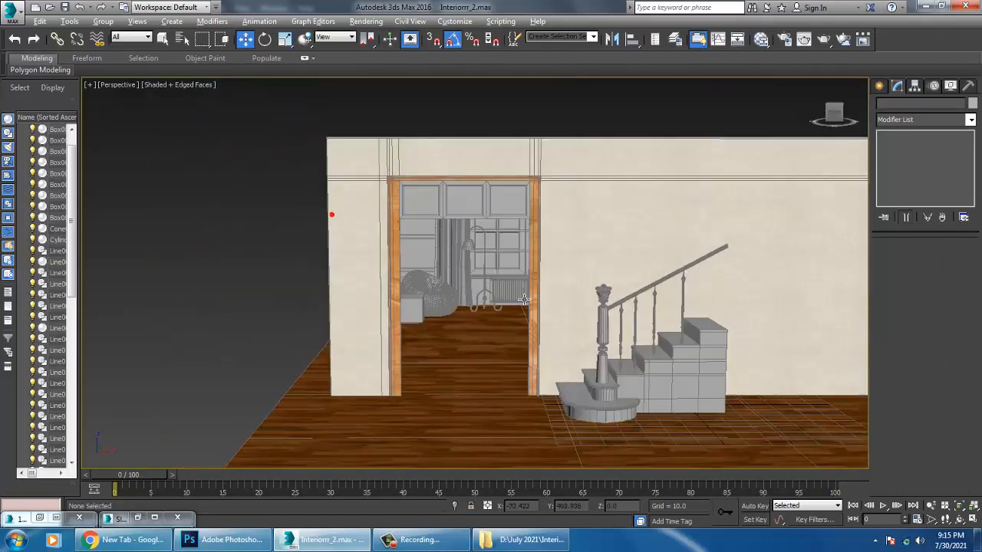
scroll(524, 300, "up", 5)
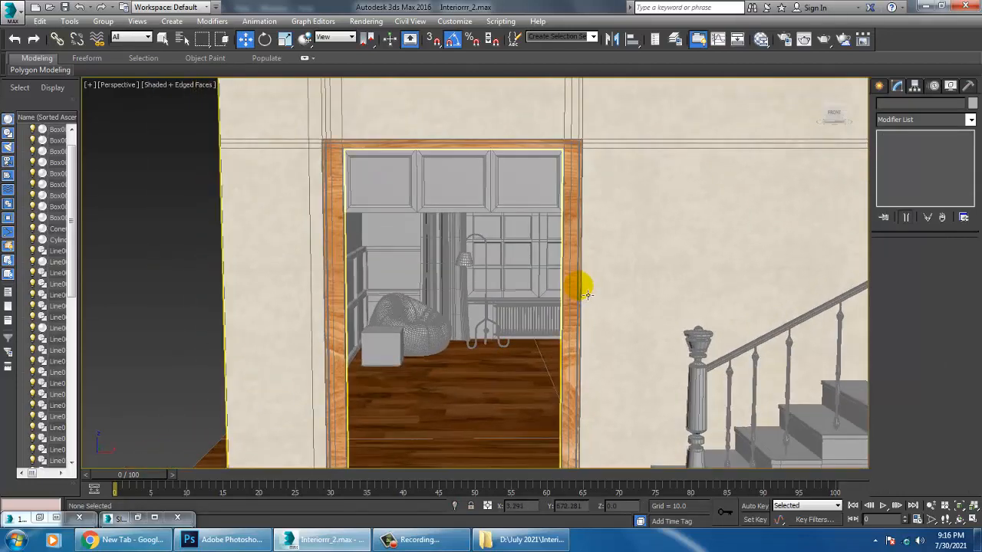
left_click(39, 518)
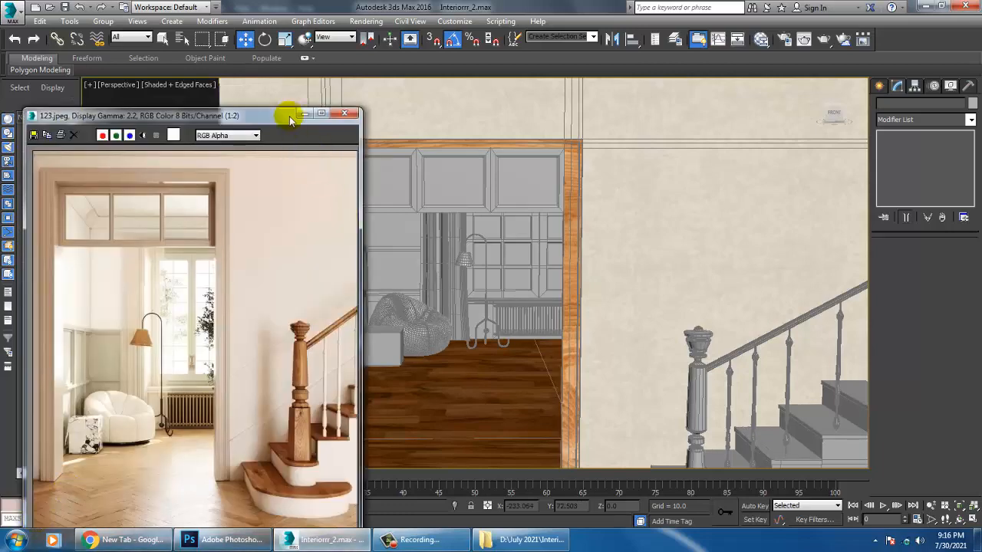
left_click(303, 115)
middle_click_drag(569, 273, 577, 230, "alt")
scroll(565, 246, "up", 4)
scroll(602, 242, "down", 4)
middle_click_drag(682, 325, 631, 297)
scroll(558, 291, "up", 4)
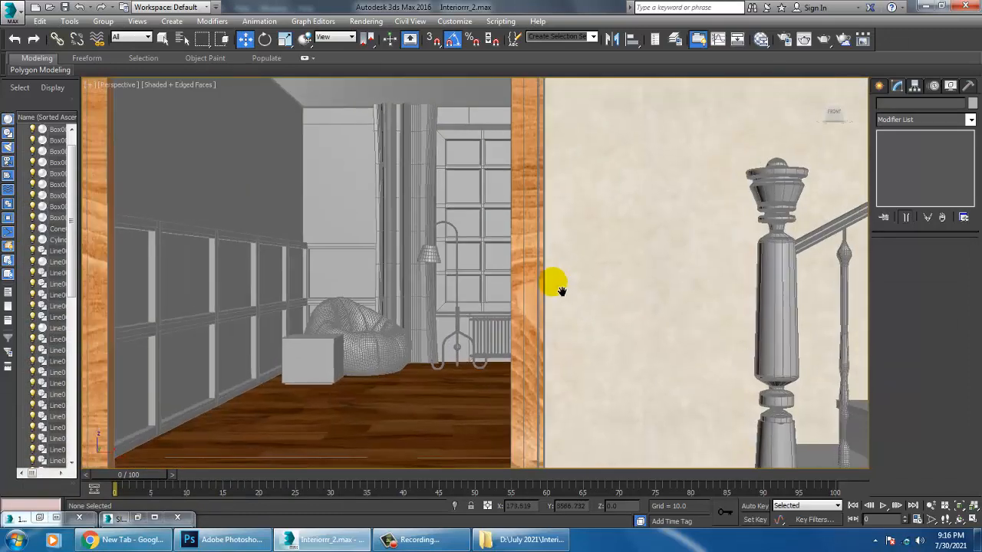
scroll(557, 285, "down", 8)
scroll(558, 290, "up", 4)
middle_click_drag(562, 295, 559, 274)
Step: Switch to Photoshop and open the floor image from D:\July 2021\Interior stairs\texturess
left_click(230, 546)
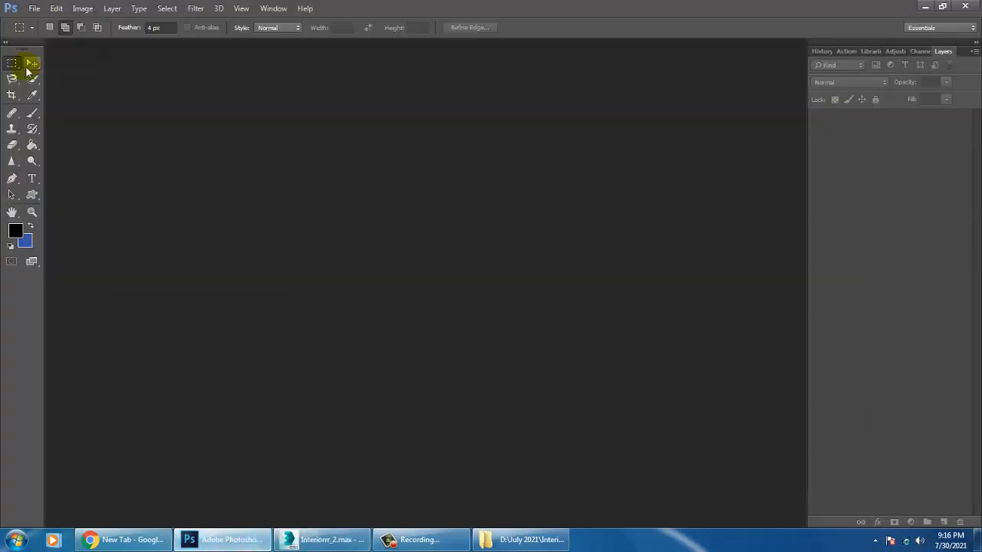
left_click(33, 9)
left_click(61, 34)
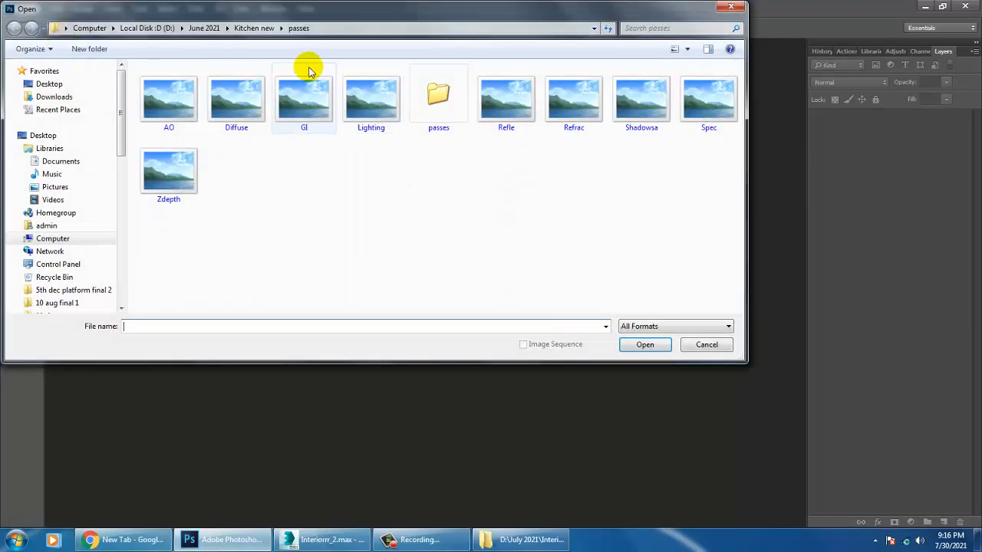
left_click(204, 28)
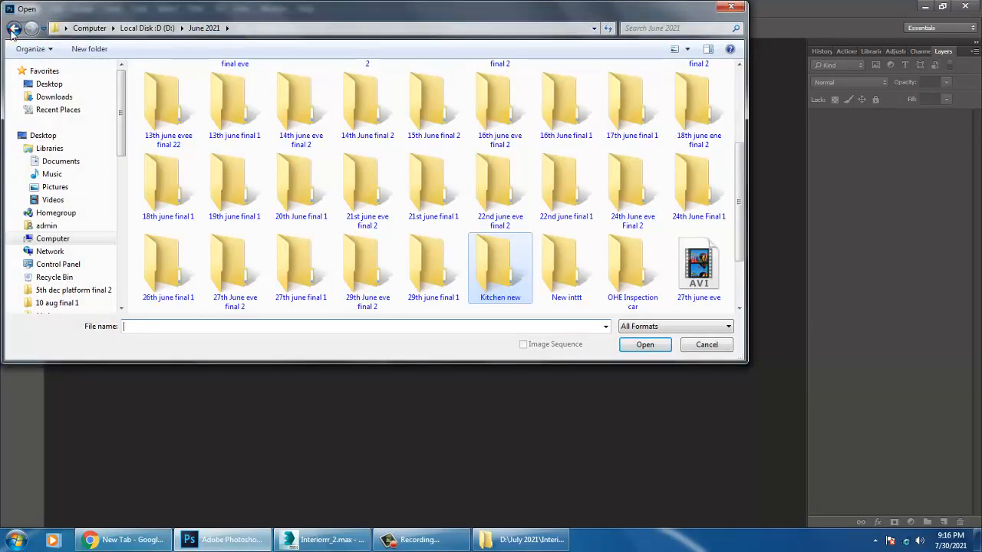
left_click(13, 28)
left_click(204, 28)
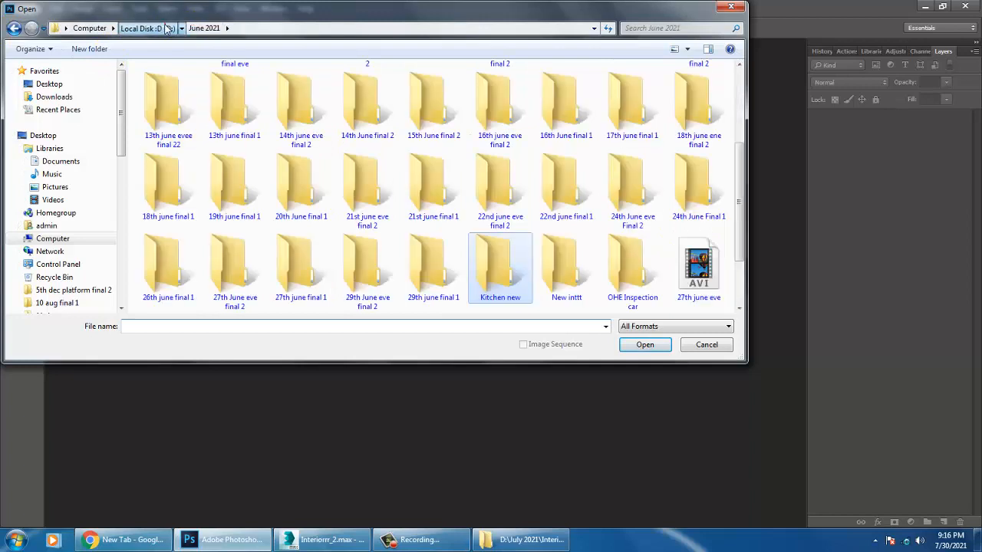
left_click(167, 28)
left_click(185, 296)
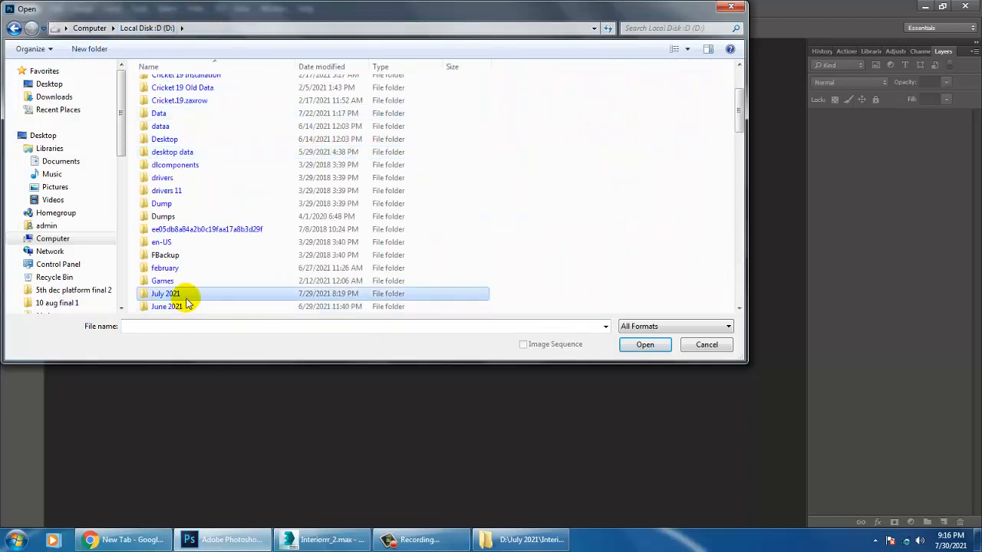
double_click(184, 298)
scroll(350, 197, "down", 5)
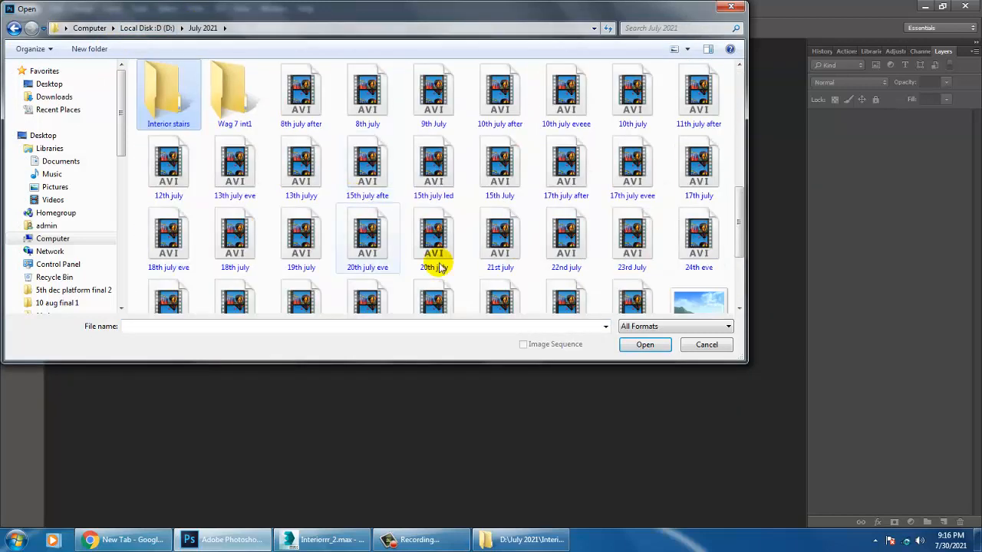
double_click(154, 106)
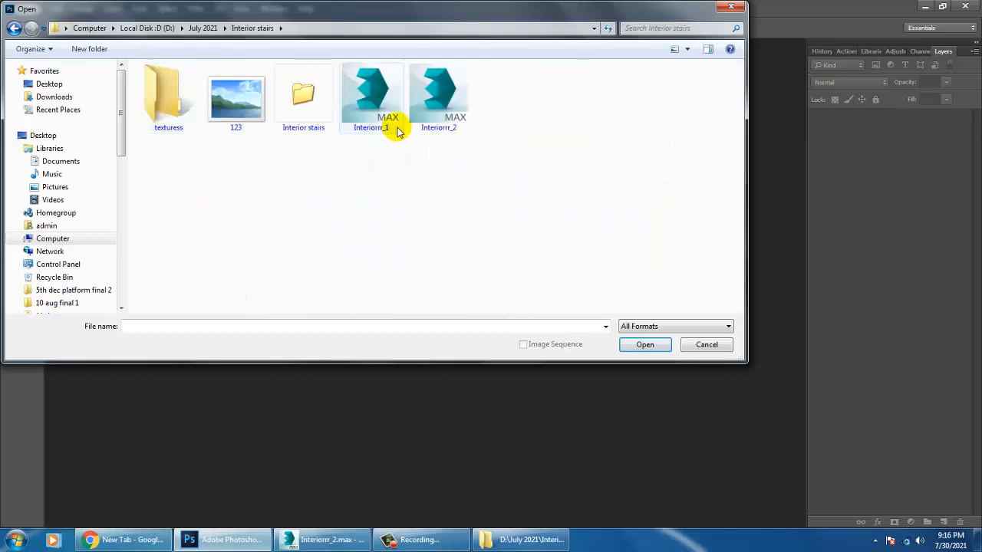
double_click(162, 106)
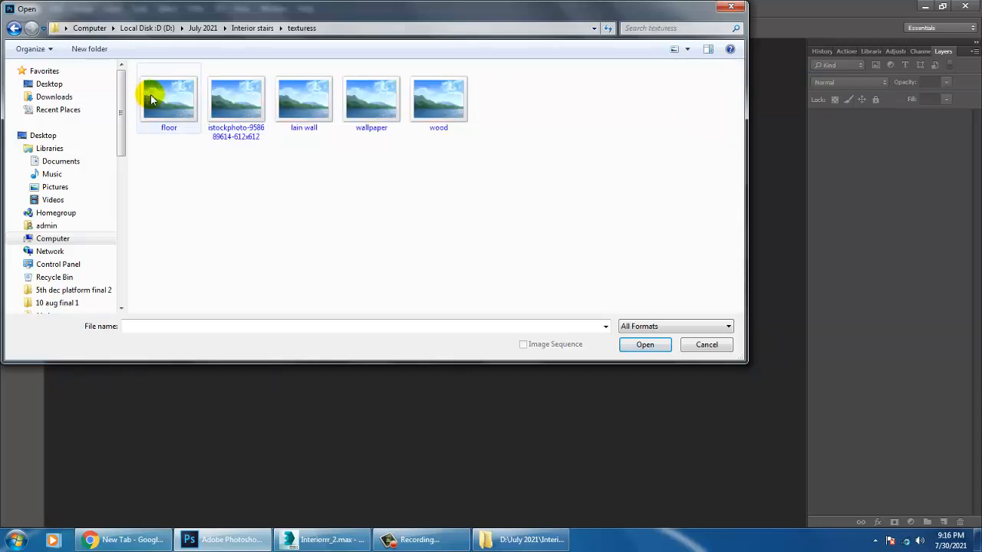
double_click(151, 94)
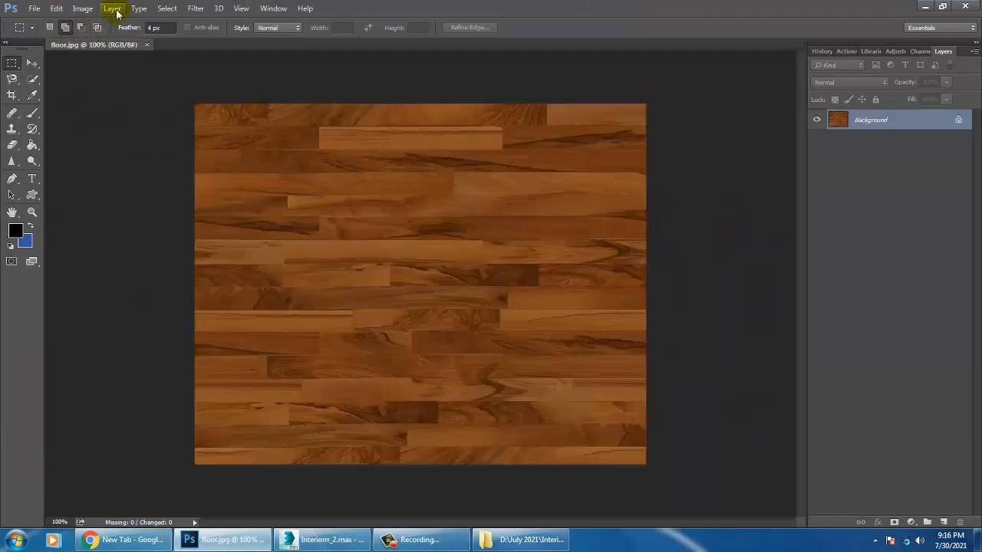
Step: Lighten the floor image with Brightness/Contrast, setting brightness to 150 and contrast to -50
left_click(82, 9)
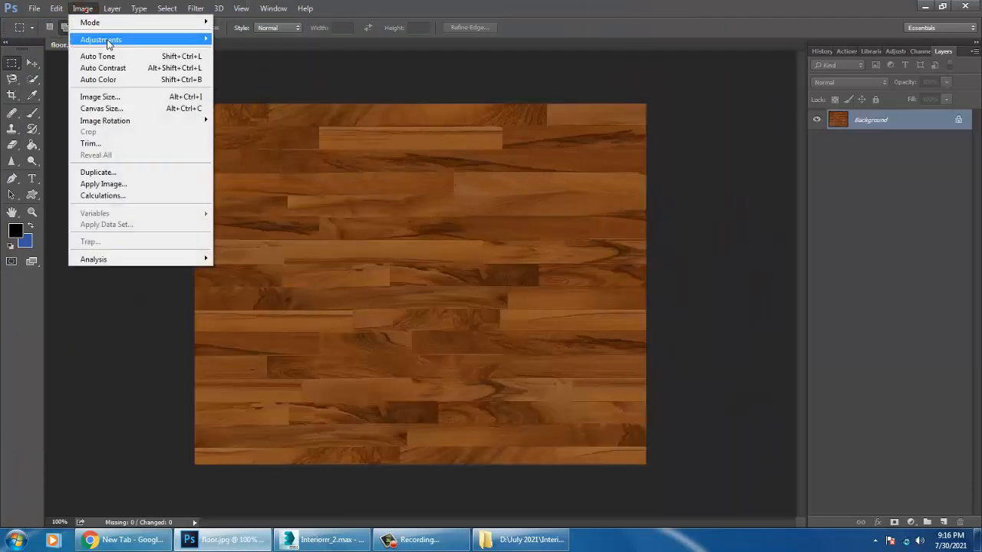
mouse_move(109, 39)
left_click(244, 36)
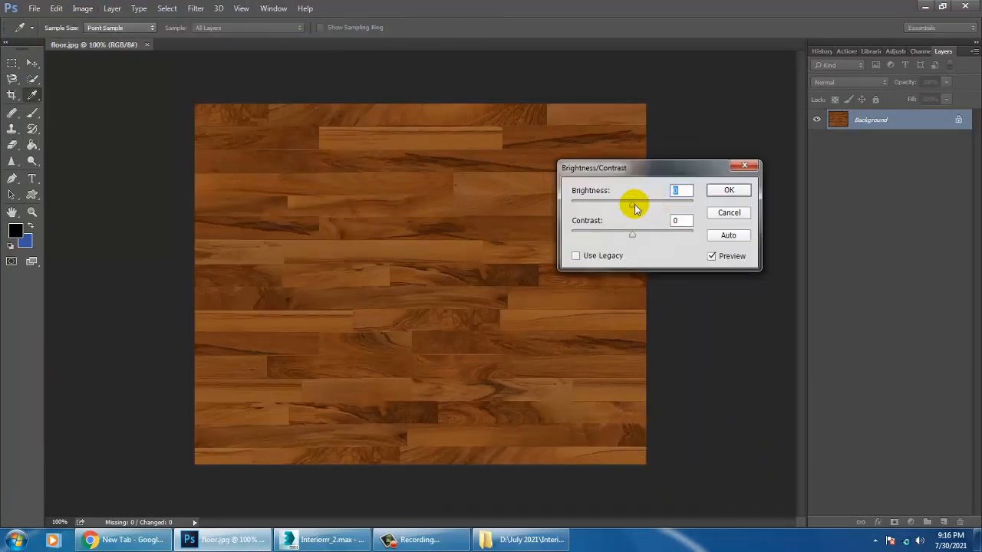
left_click_drag(633, 202, 669, 199)
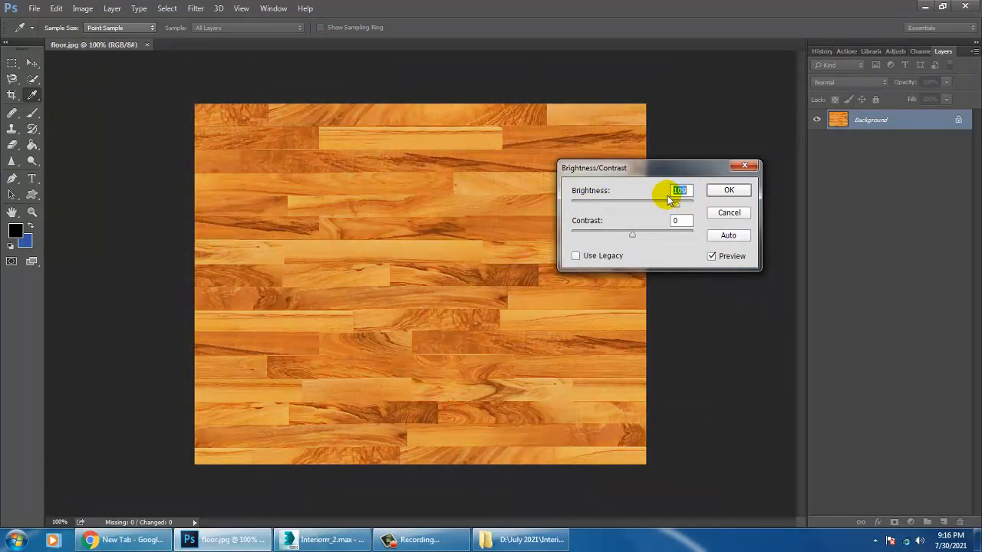
left_click_drag(633, 238, 585, 239)
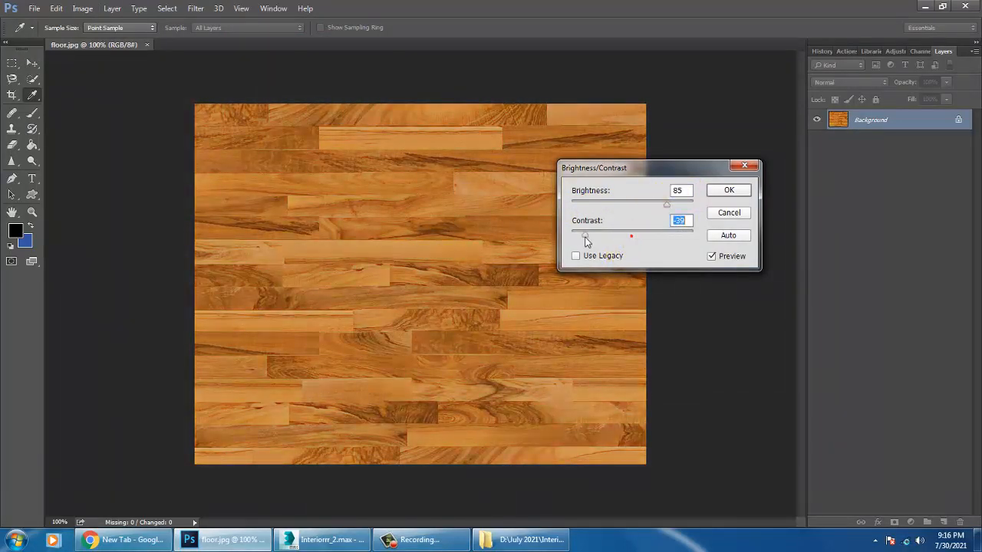
left_click_drag(664, 204, 694, 206)
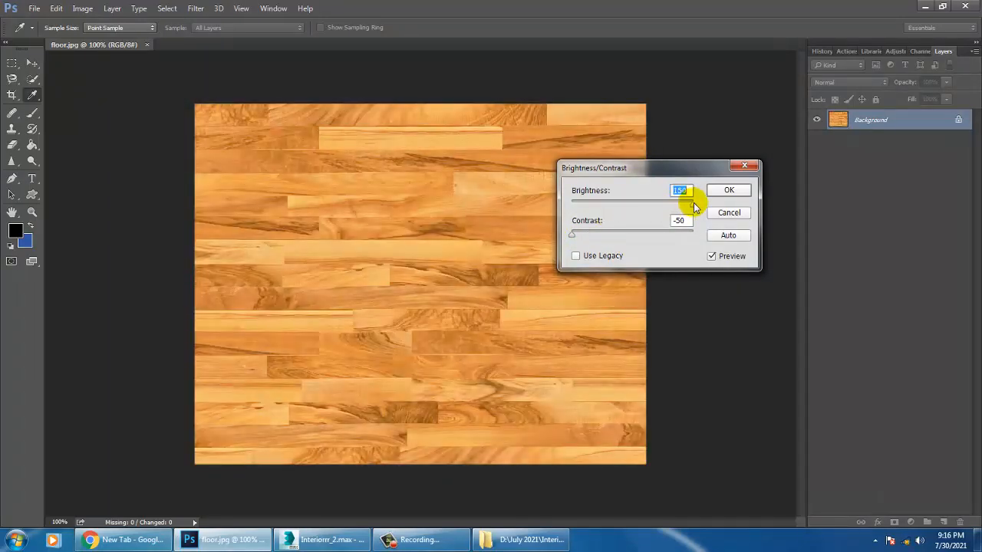
left_click(730, 191)
key("m")
Step: Save the lightened image over the existing floor JPEG in the texturess folder at maximum quality 12
left_click(35, 9)
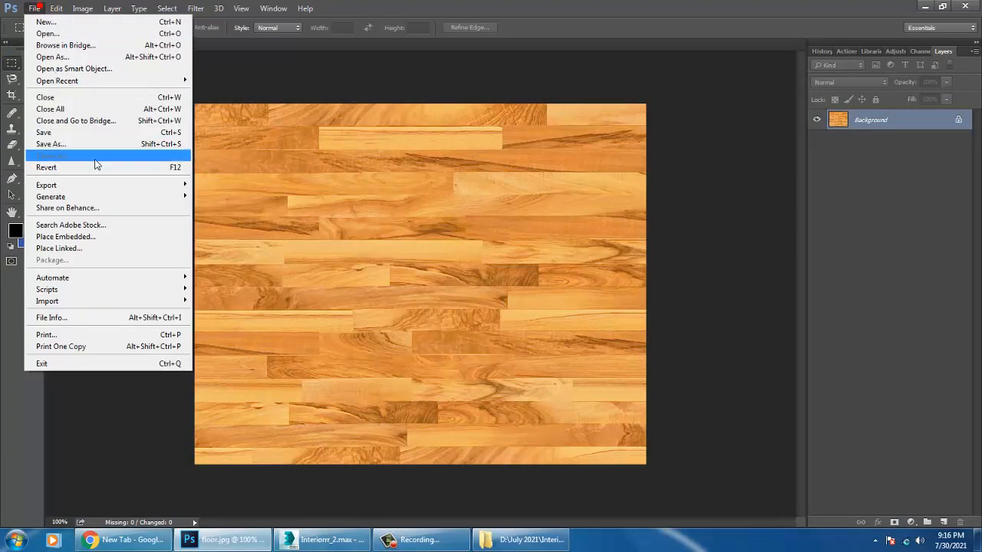
left_click(79, 141)
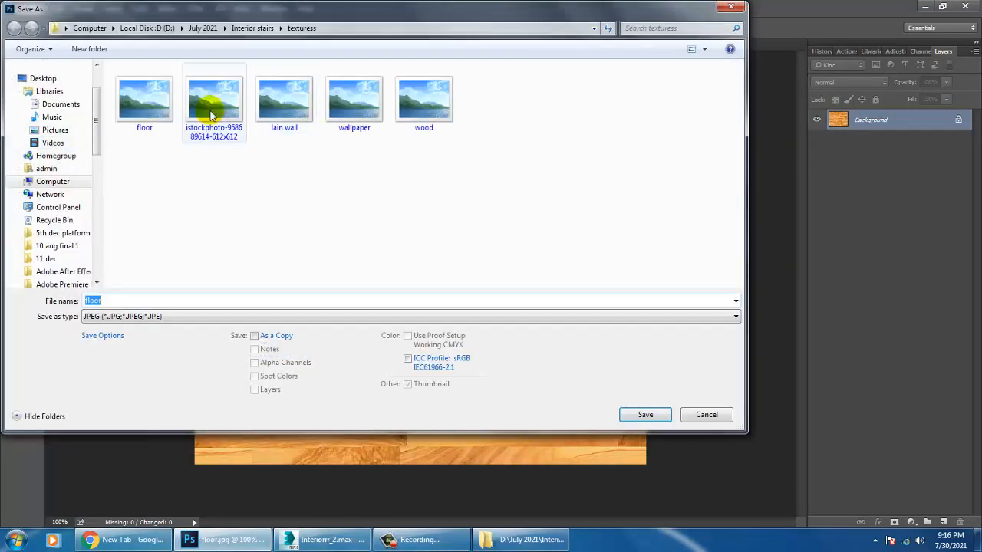
double_click(173, 107)
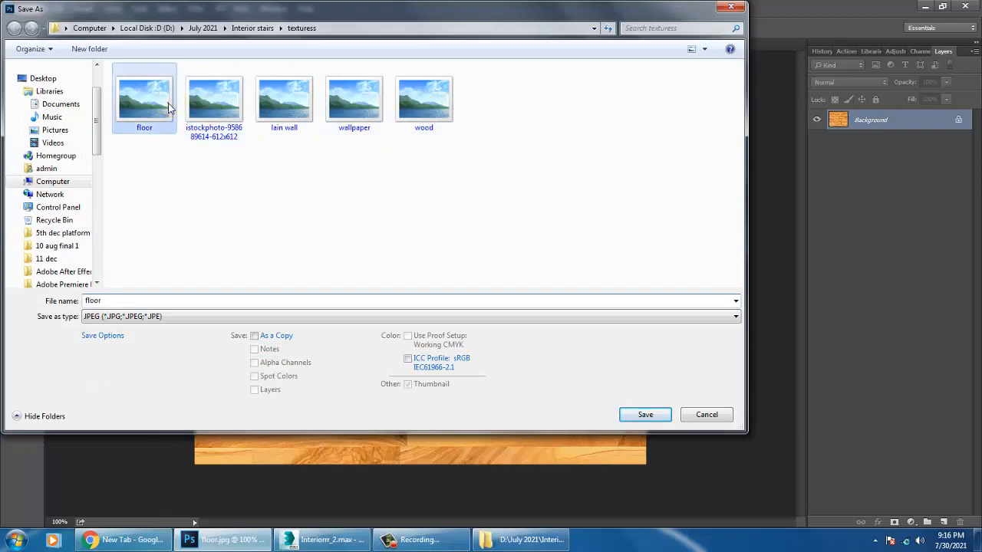
left_click(519, 270)
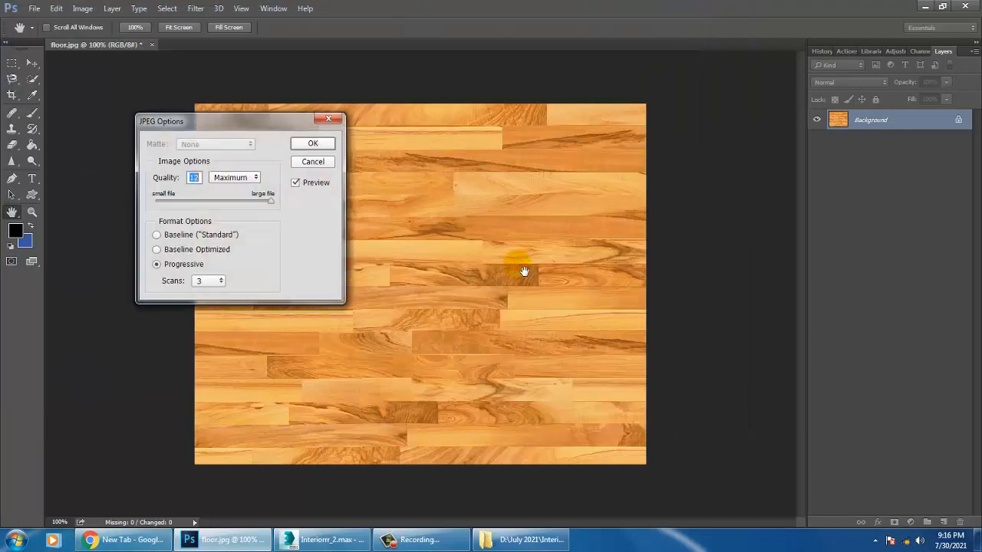
left_click(326, 143)
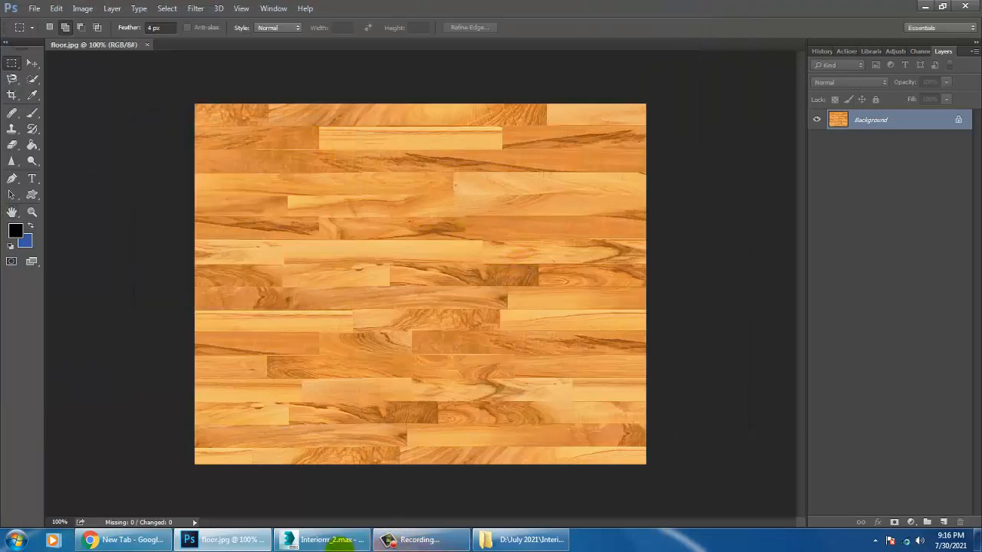
Step: Switch back to 3ds Max and compare the floor and doorway with the reference photo
left_click(330, 541)
middle_click_drag(461, 417, 423, 391, "alt")
scroll(441, 374, "down", 4)
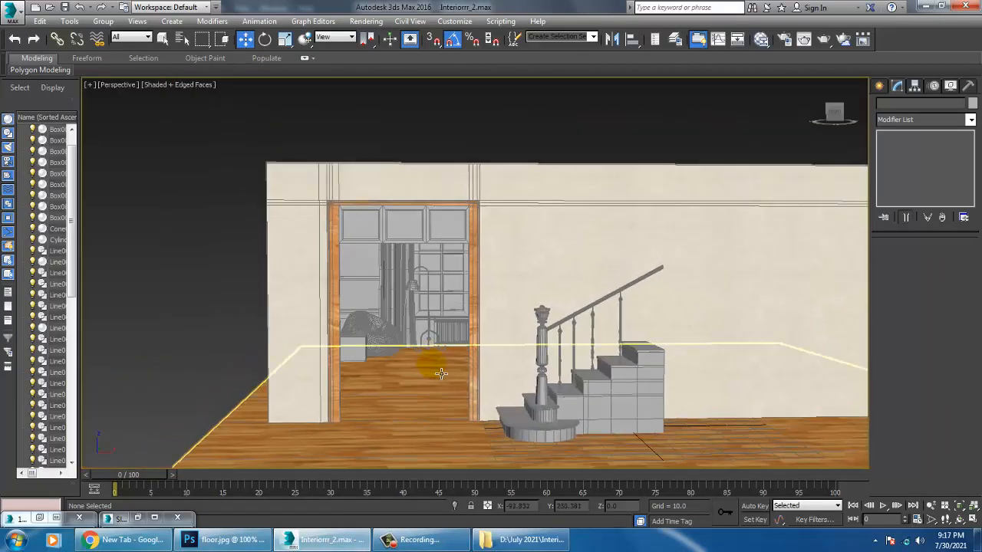
left_click(39, 519)
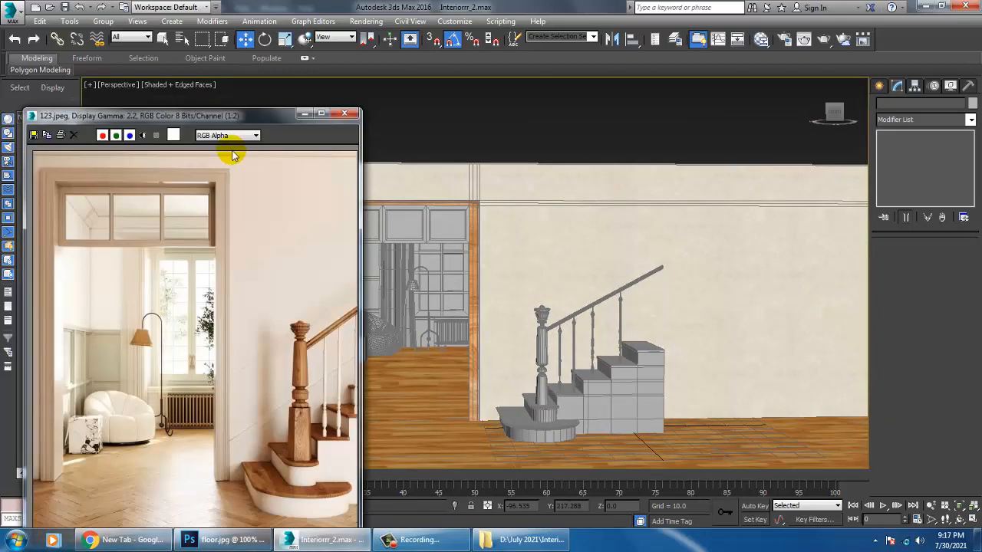
left_click(305, 115)
Step: Select the middle section of the stair newel post and create a new VRayMtl in the Slate Material Editor
scroll(625, 346, "up", 8)
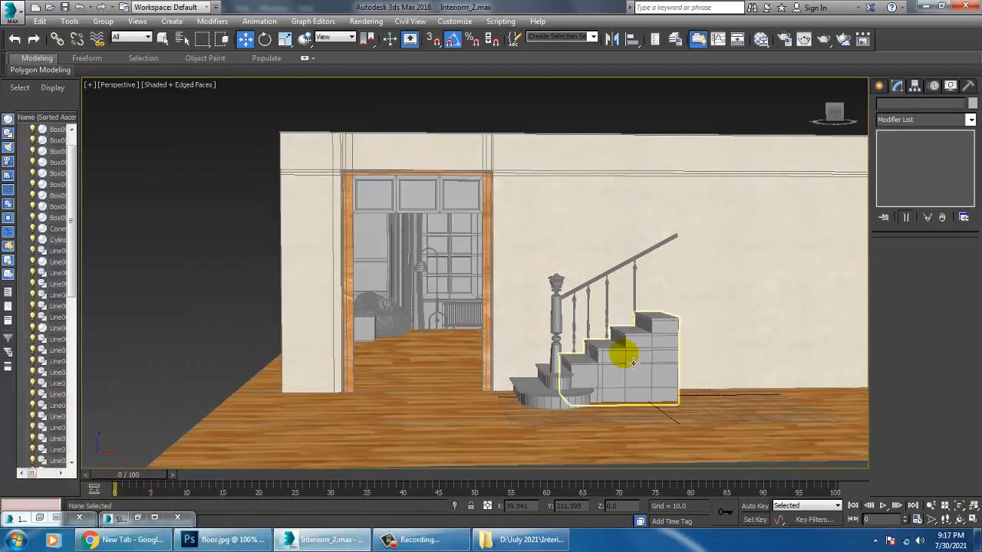
left_click(366, 204)
middle_click_drag(388, 216, 454, 259, "alt")
key("m")
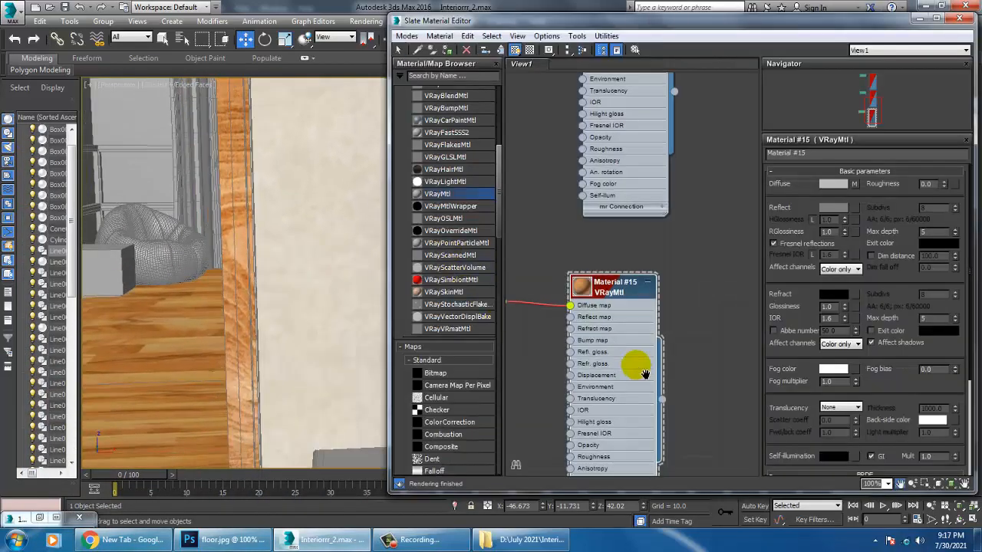
middle_click_drag(644, 373, 610, 240)
left_click_drag(437, 194, 591, 322)
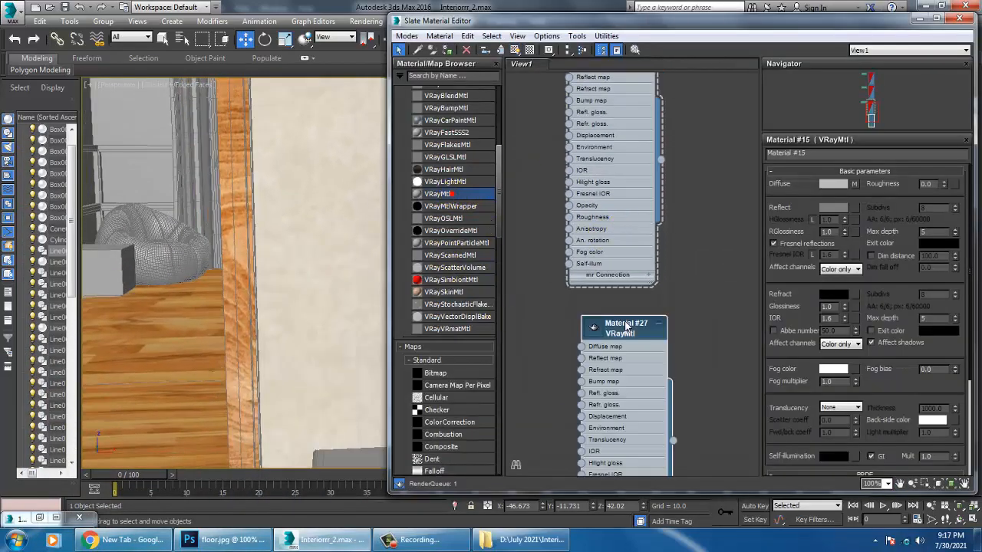
Step: Load the wood image as the new material's diffuse bitmap, then assign it to the selected newel post section with its texture shown
left_click(856, 184)
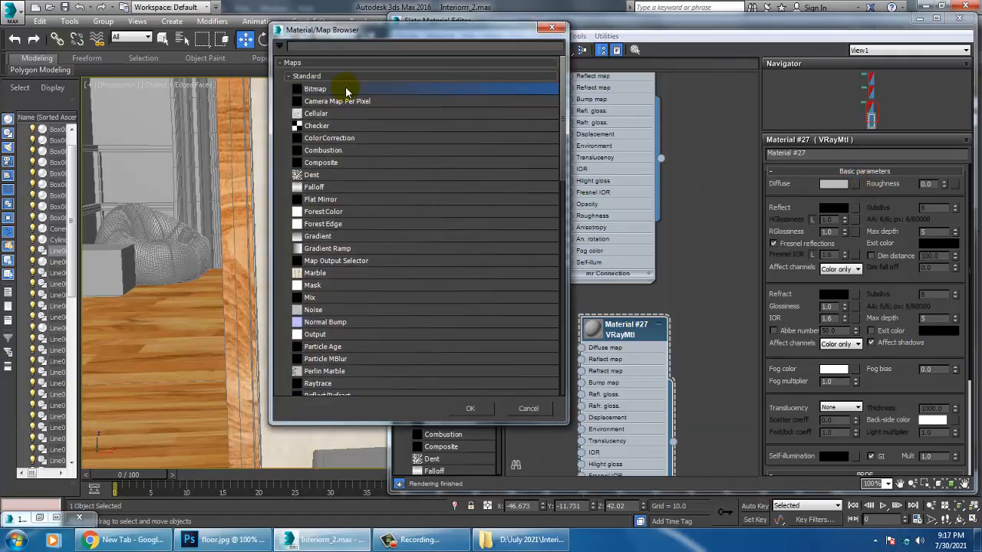
double_click(332, 89)
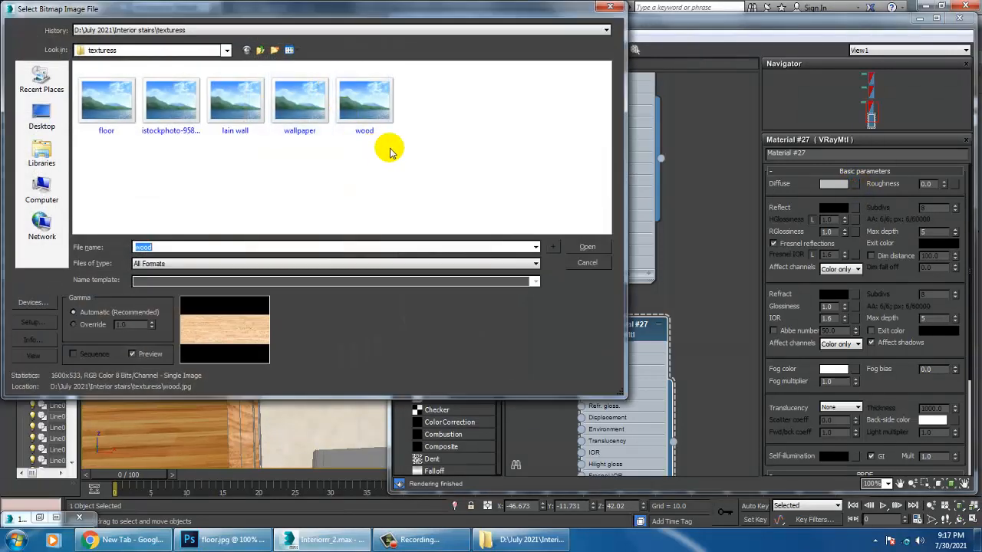
left_click(376, 115)
left_click(231, 104)
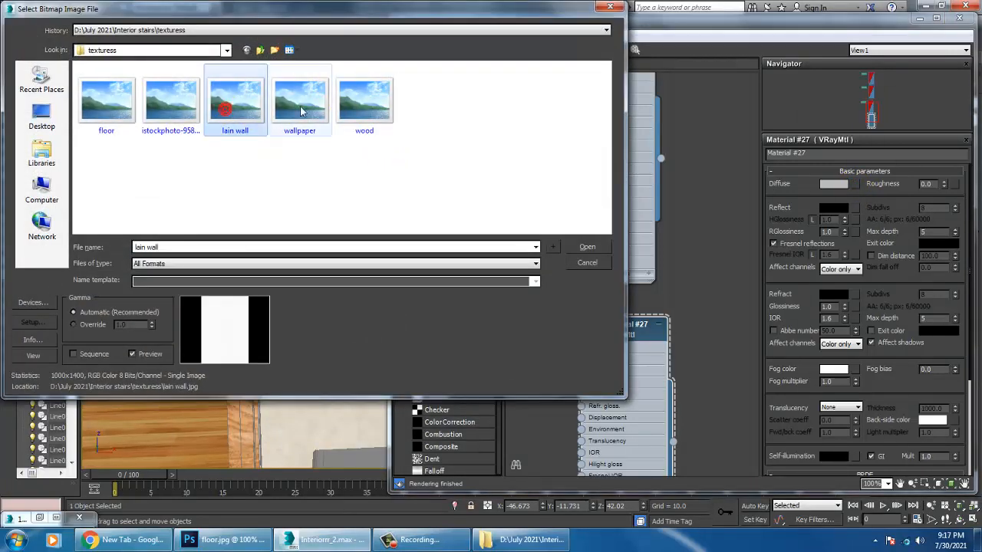
left_click(154, 115)
left_click(106, 114)
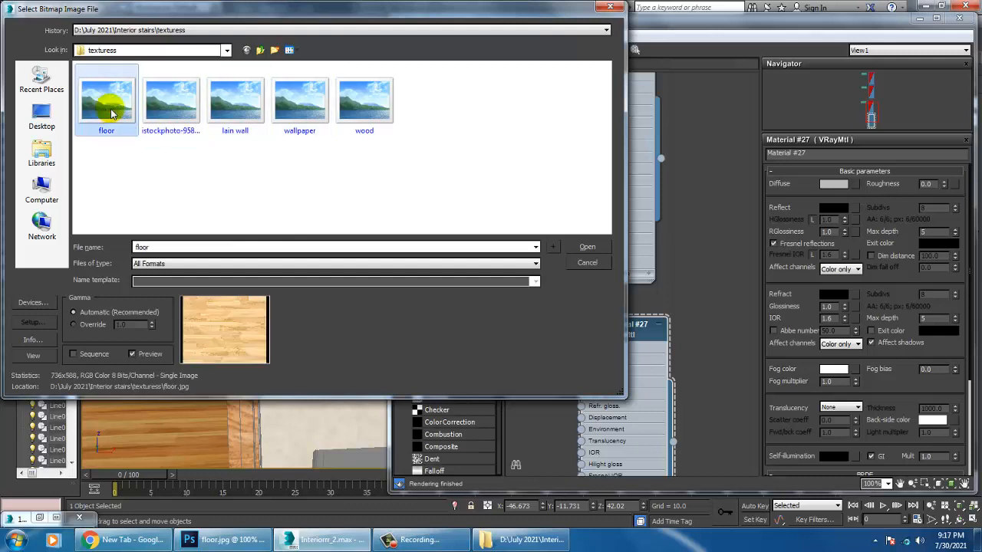
left_click(171, 110)
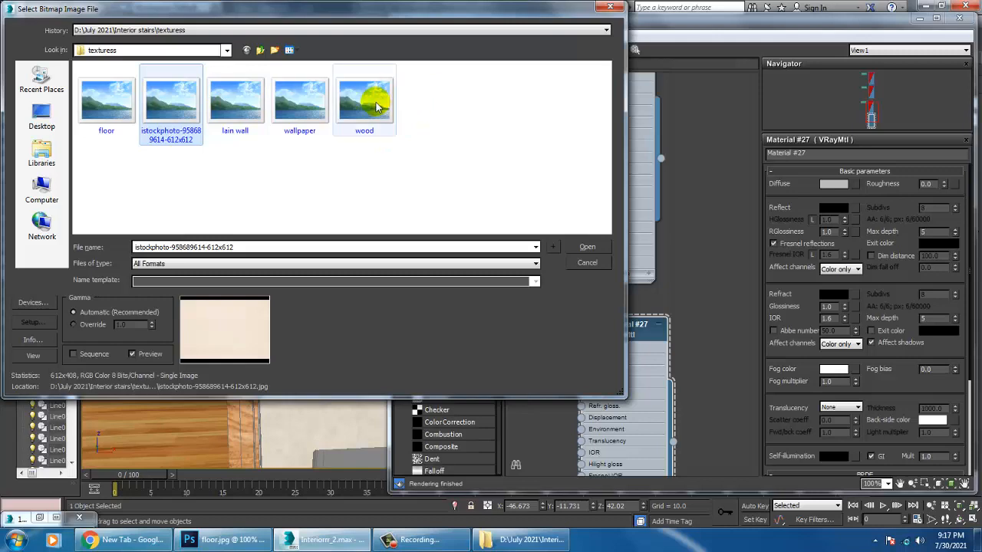
double_click(362, 111)
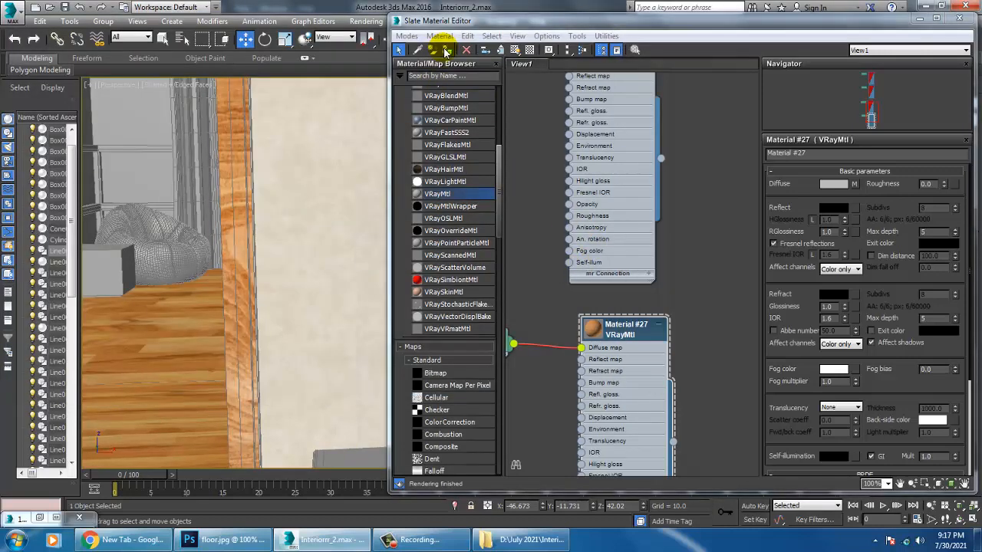
left_click(445, 51)
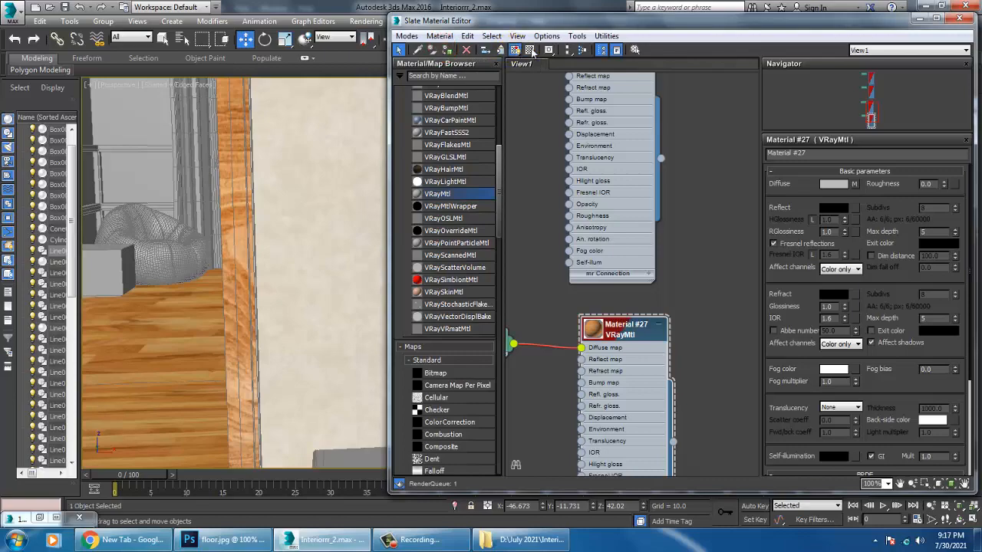
Step: Select the wall and remove its UVW Map modifier to return to the door frame polygon selection
left_click_drag(613, 21, 541, 341)
left_click(300, 221)
scroll(394, 225, "down", 5)
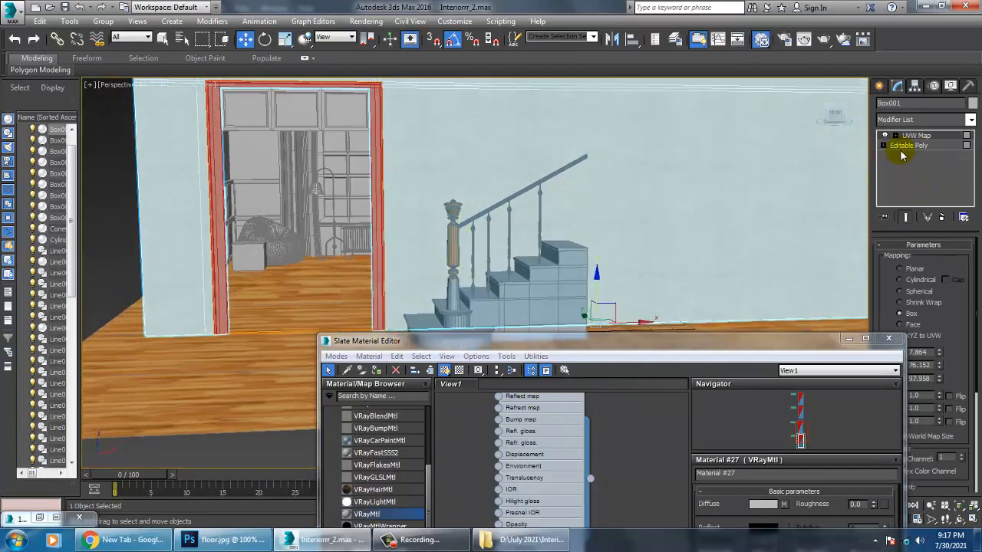
left_click(963, 217)
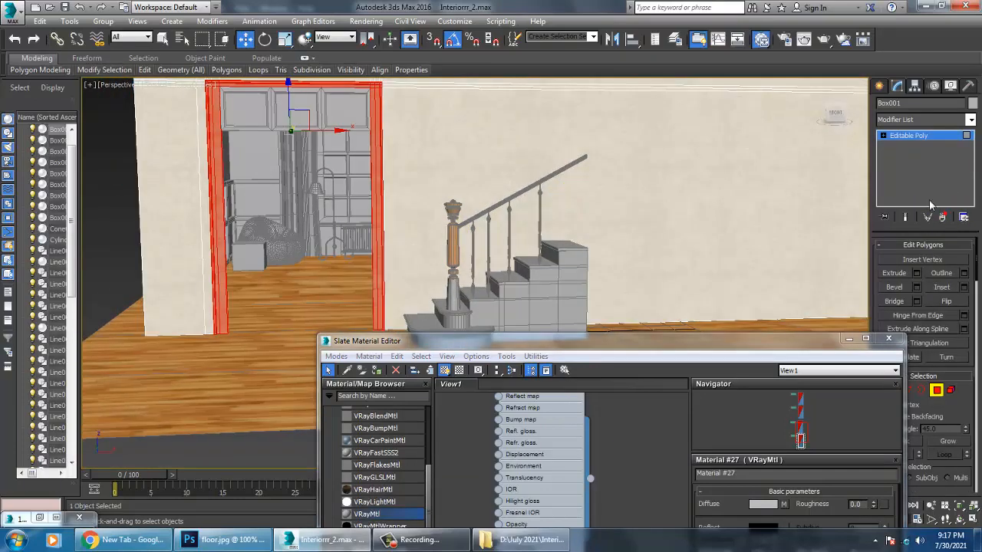
middle_click_drag(296, 206, 314, 214)
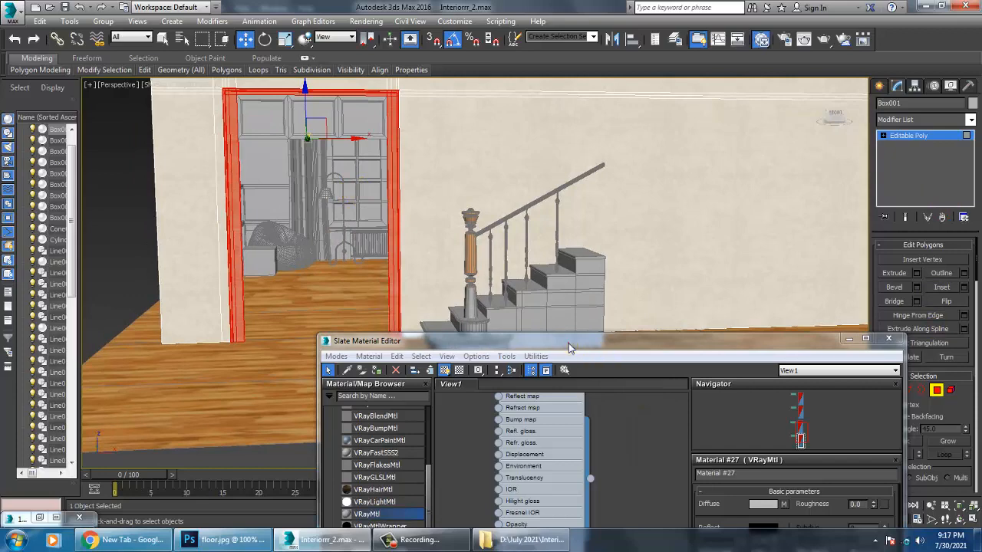
Step: Open the file selection for the wood bitmap in the door frame material's diffuse map
left_click_drag(569, 343, 510, 136)
middle_click_drag(568, 345, 605, 455)
double_click(513, 270)
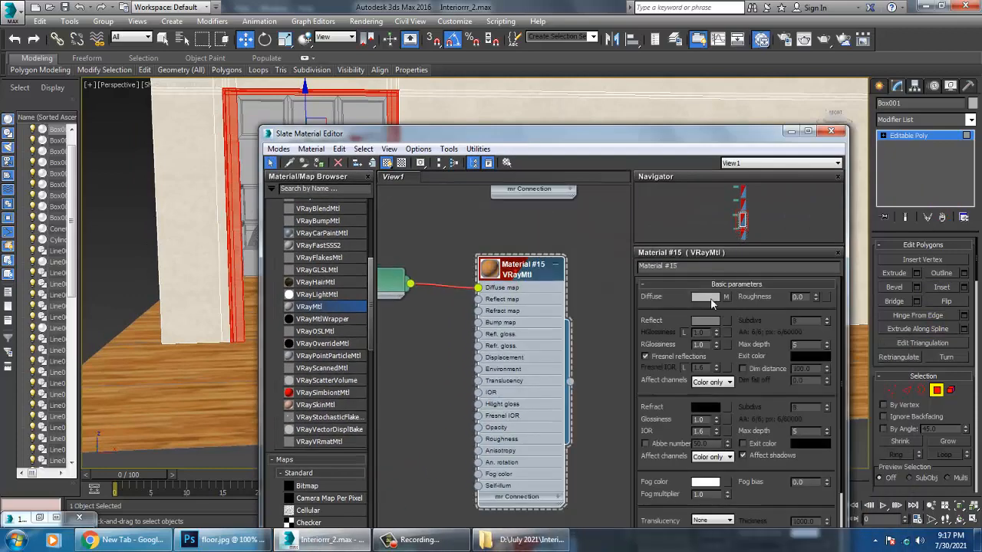
left_click(726, 298)
left_click(725, 436)
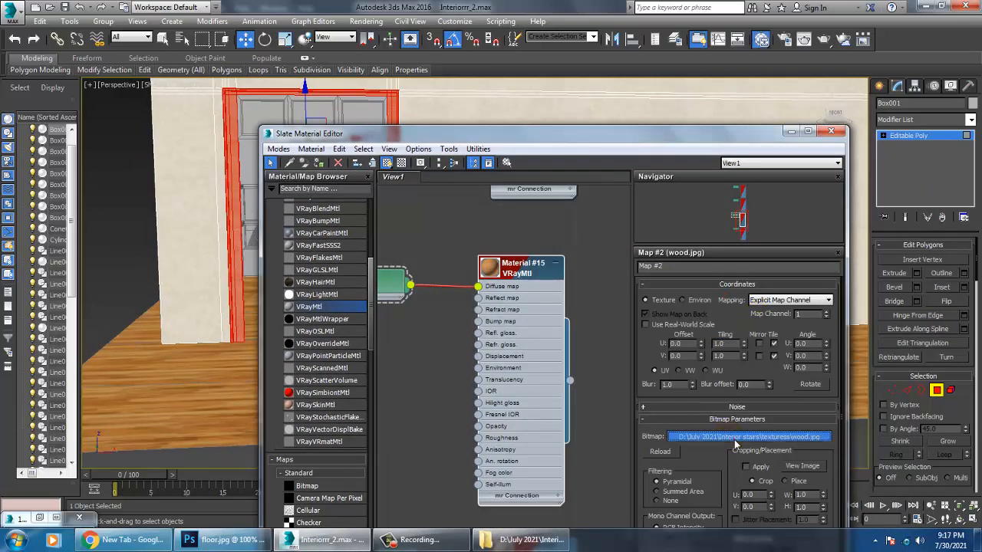
Step: Compare the previews of the images in the texturess folder as replacements for the door frame's wood texture
left_click(623, 227)
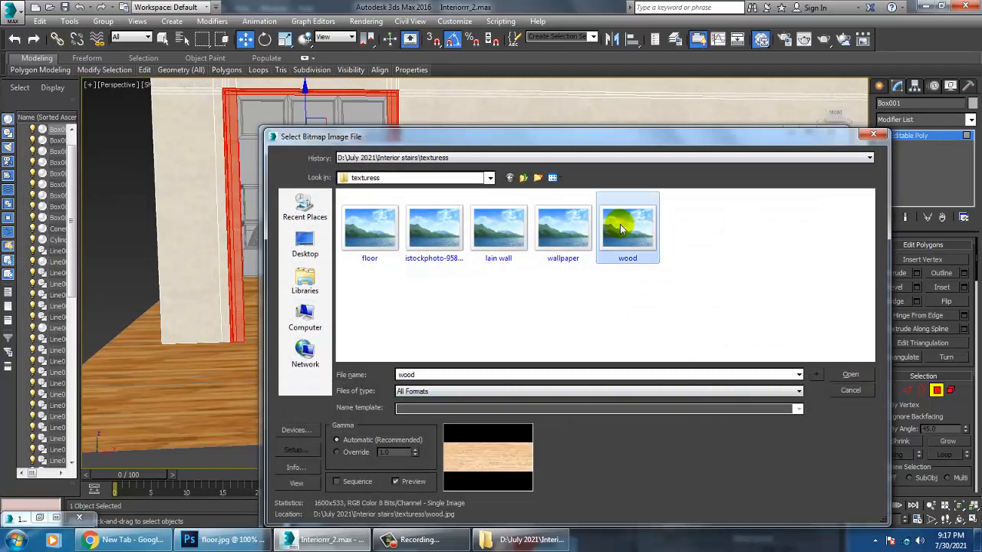
left_click(500, 229)
left_click(453, 234)
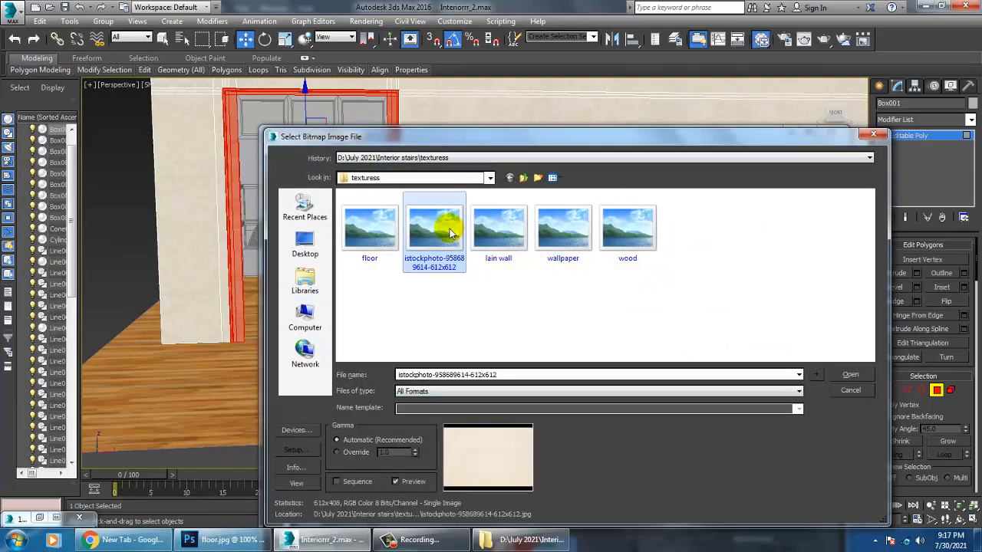
left_click(368, 227)
left_click(469, 223)
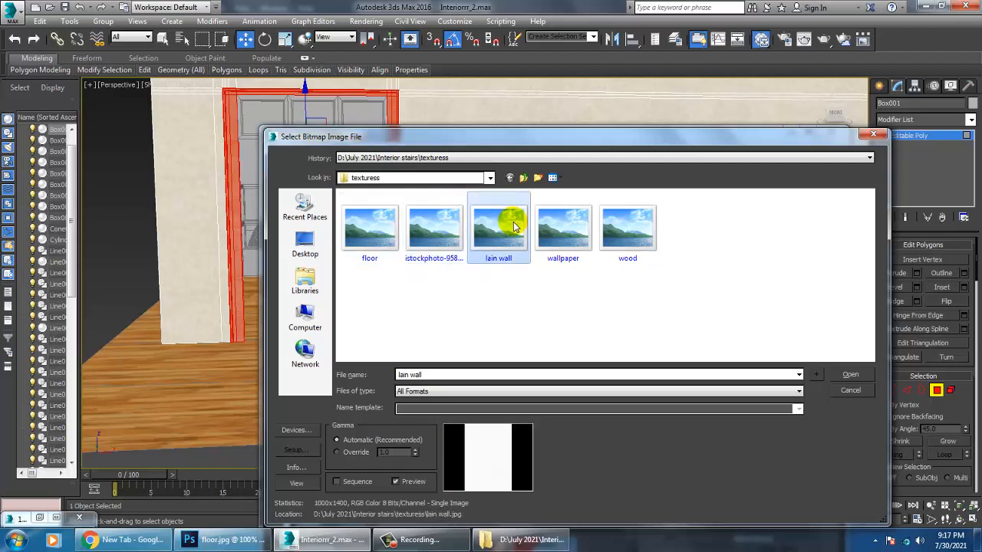
left_click(552, 228)
left_click(495, 241)
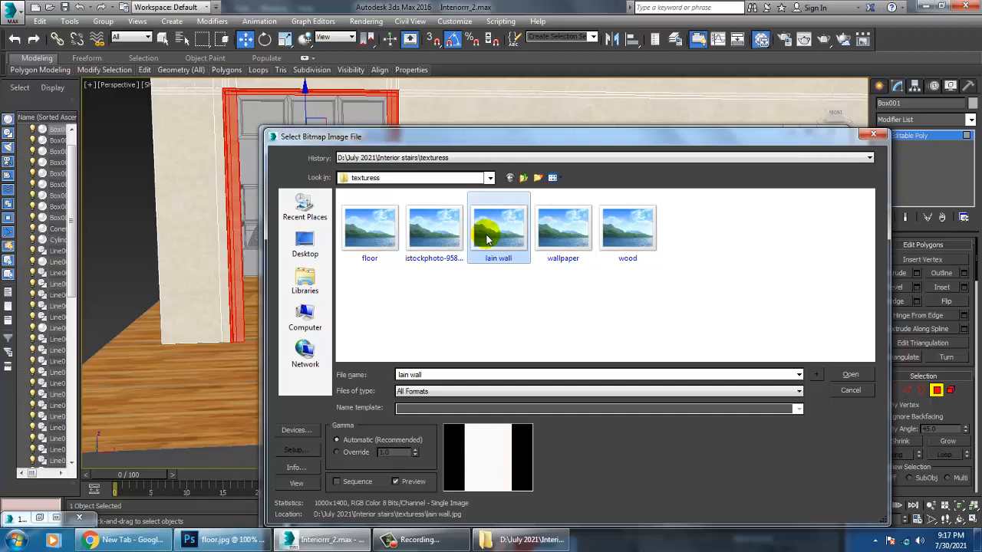
left_click(419, 240)
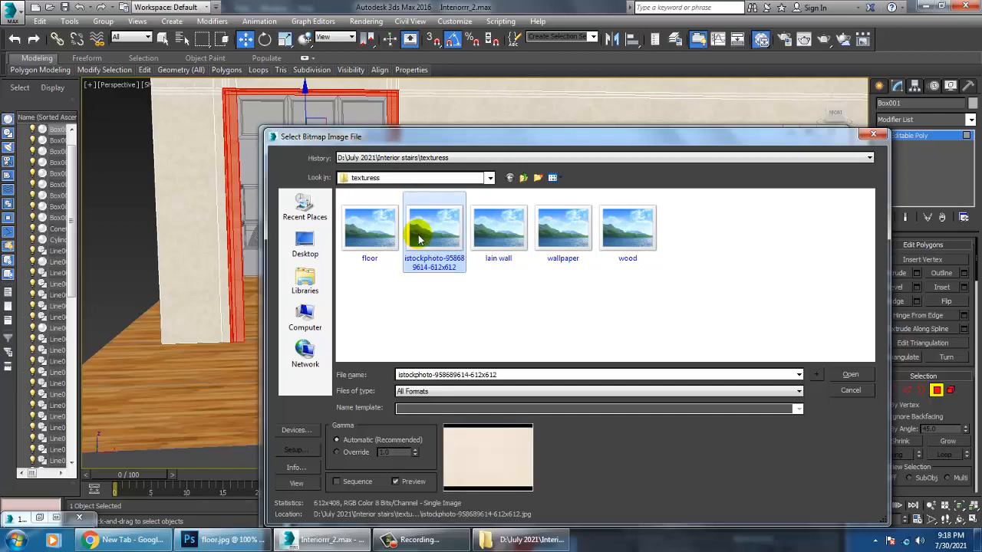
right_click(418, 240)
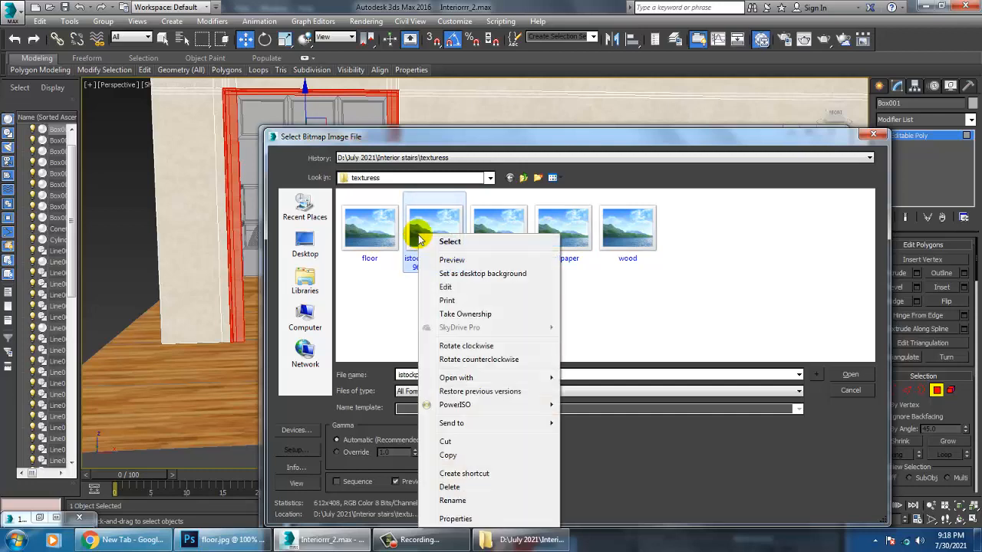
left_click(452, 260)
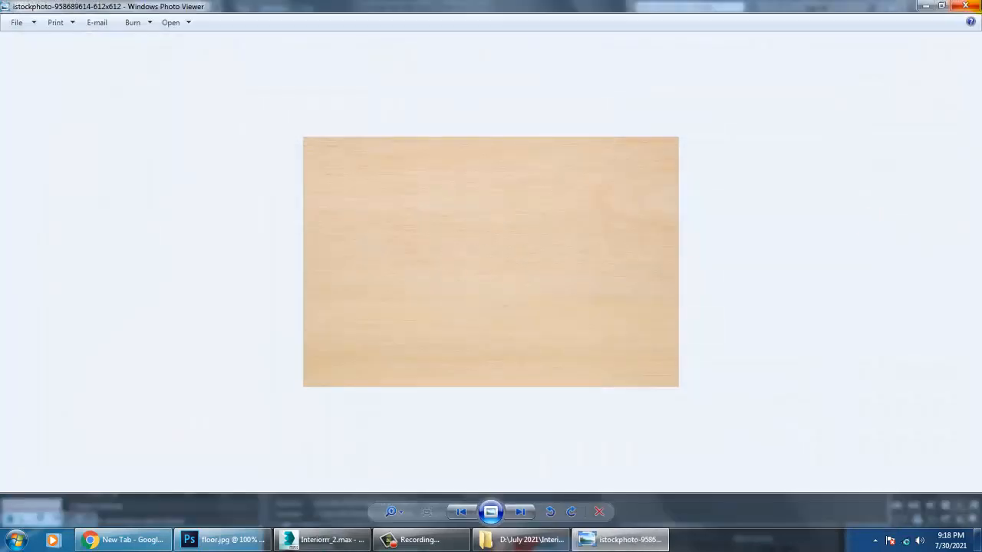
key("alt+F4")
double_click(437, 226)
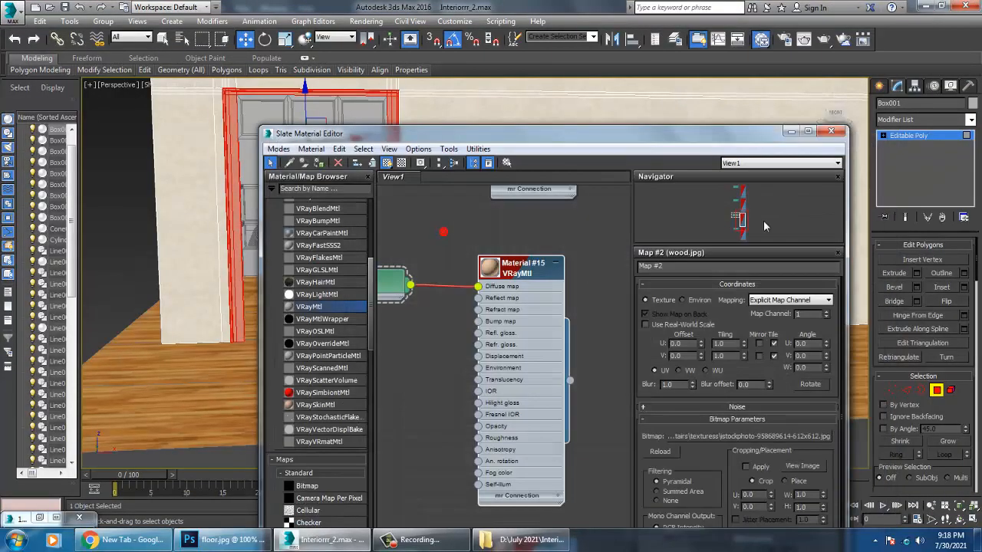
Step: Add a UVW Map modifier with Box mapping to the selected door frame polygons and deselect the object
left_click(786, 131)
left_click(971, 119)
scroll(965, 343, "down", 10)
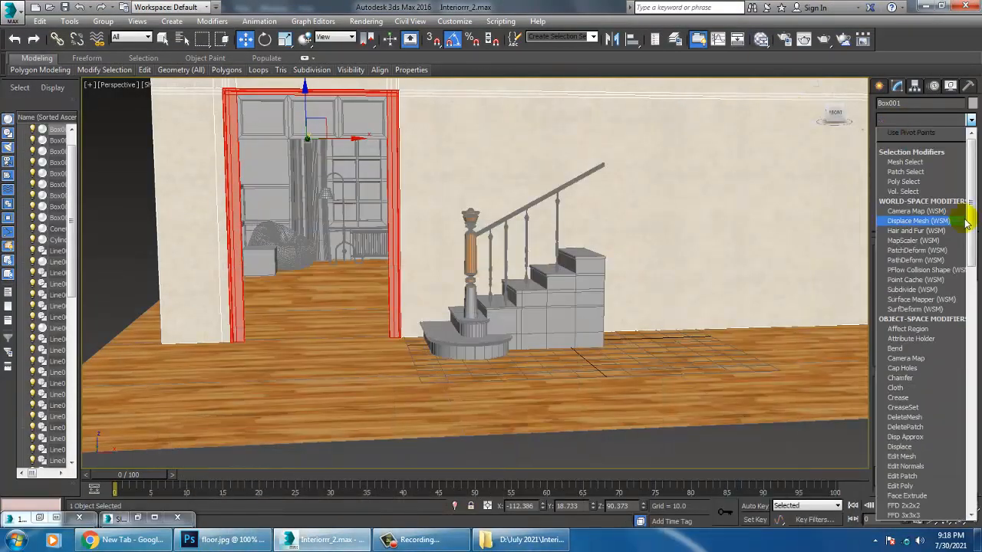
left_click(935, 409)
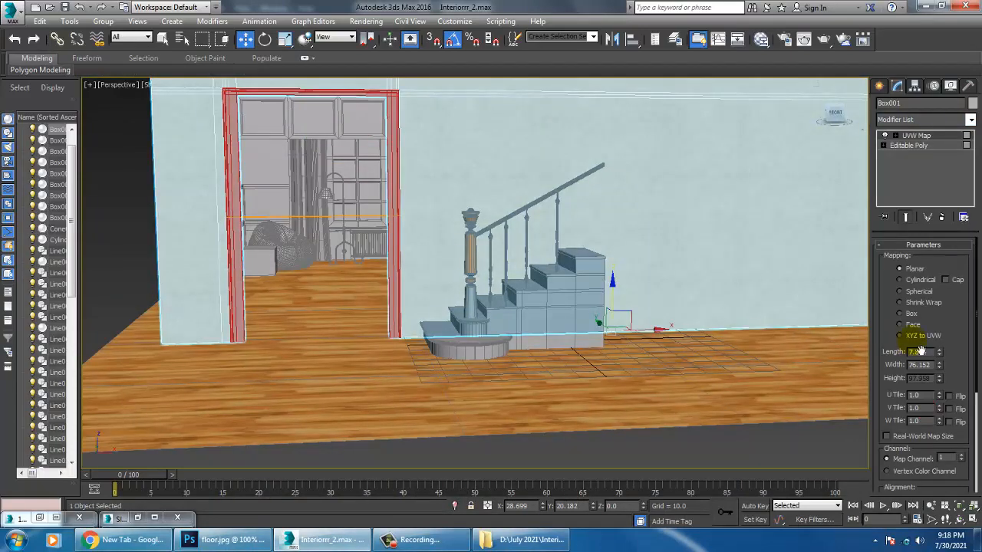
left_click(907, 314)
middle_click_drag(116, 136, 158, 165)
left_click(158, 164)
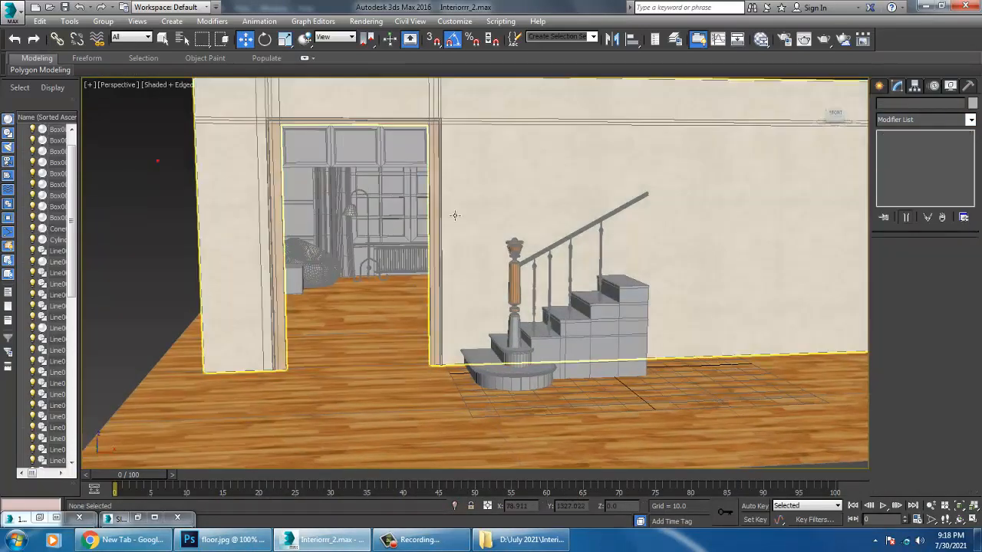
middle_click_drag(472, 227, 467, 223)
scroll(467, 222, "up", 5)
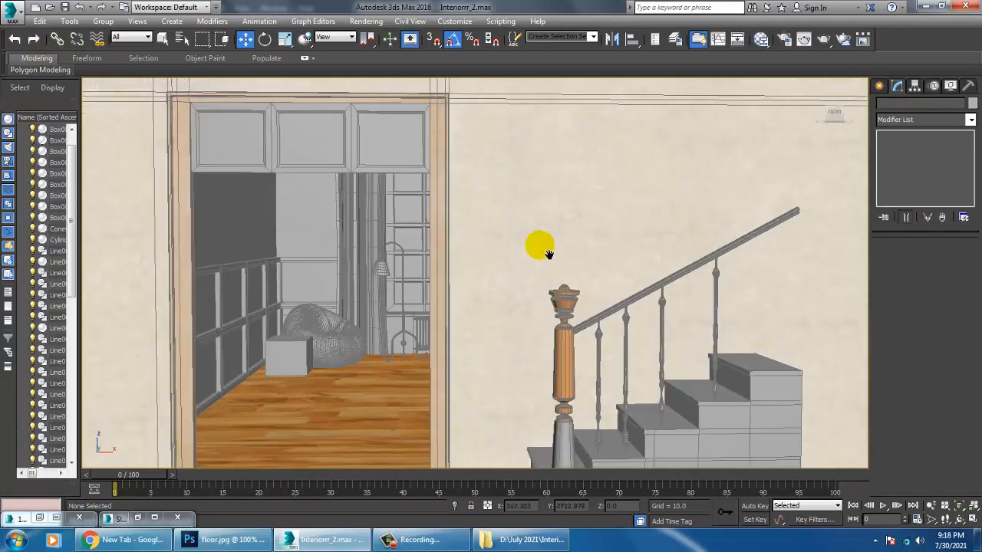
Step: Convert the lathed upper part of the staircase's newel post to an Editable Poly
left_click(530, 331)
scroll(572, 314, "up", 6)
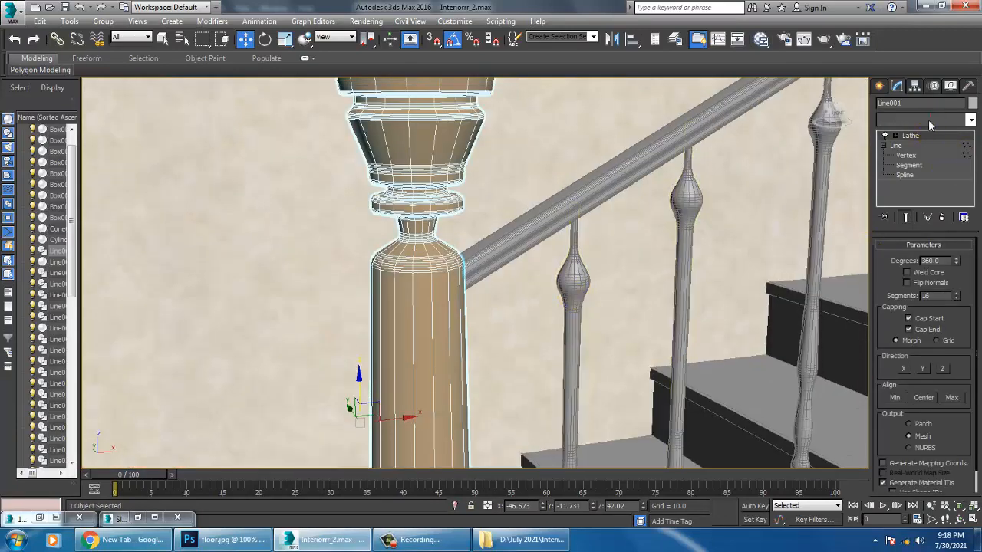
left_click(929, 121)
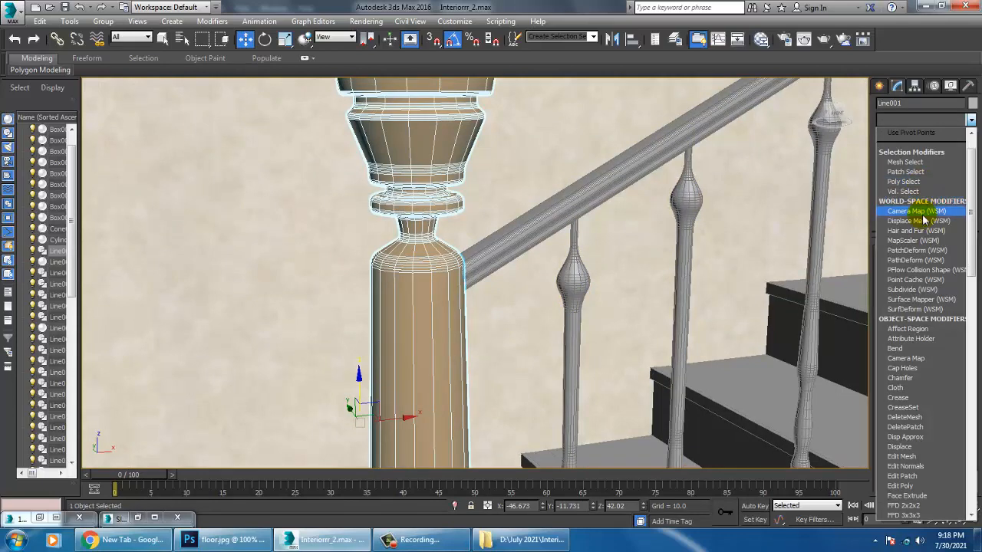
scroll(924, 220, "down", 3)
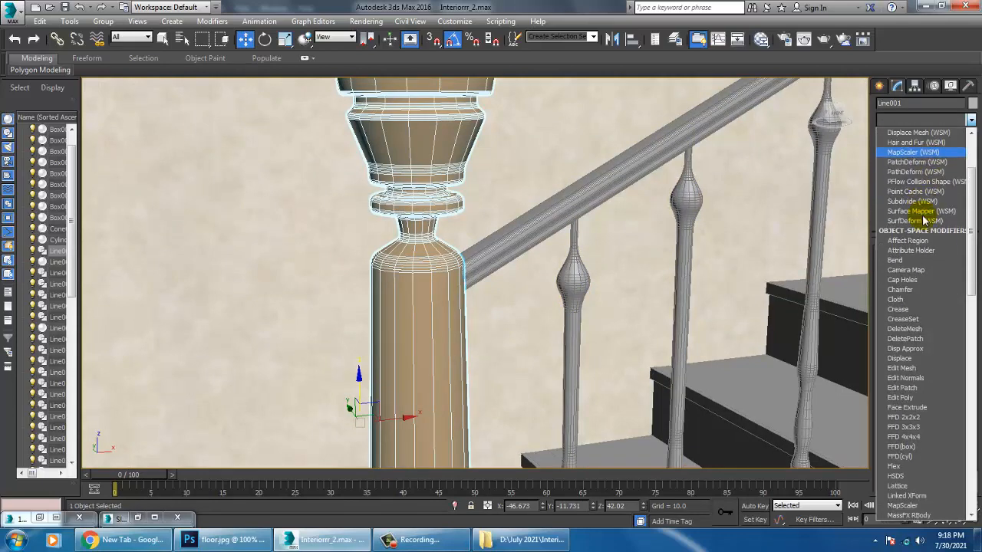
left_click(396, 126)
right_click(397, 132)
mouse_move(461, 248)
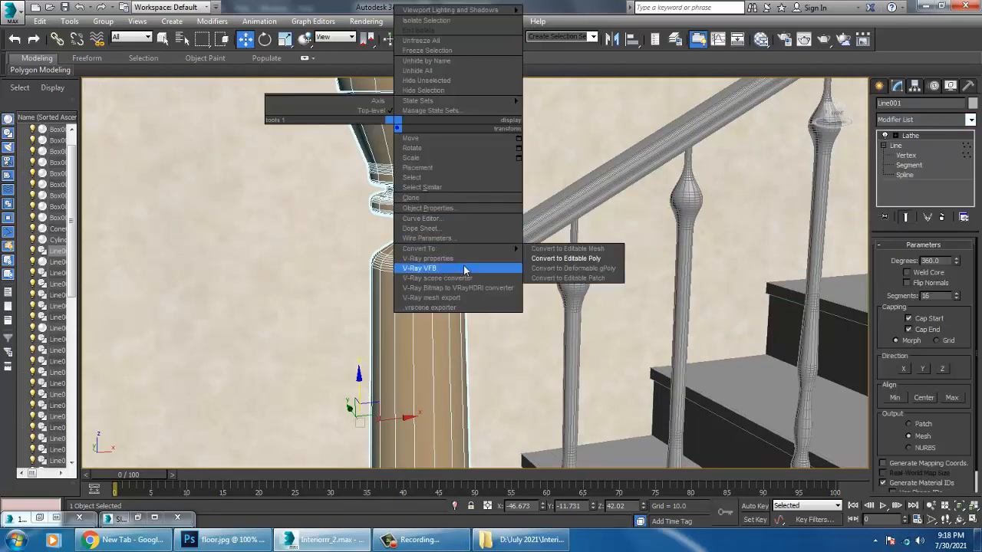
left_click(595, 259)
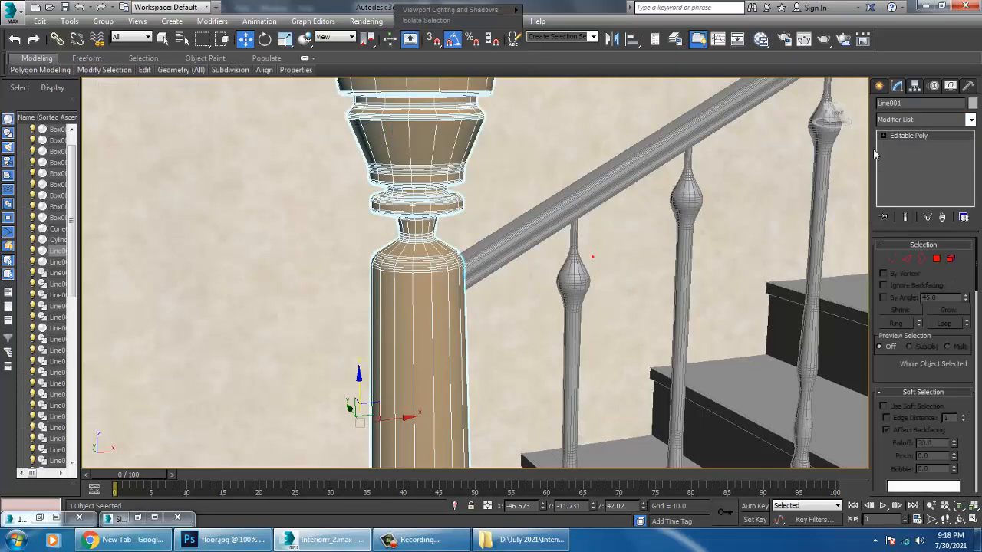
Step: Add a UVW Map modifier with Cylindrical mapping to the newel post's lathed part
left_click(903, 120)
key("u")
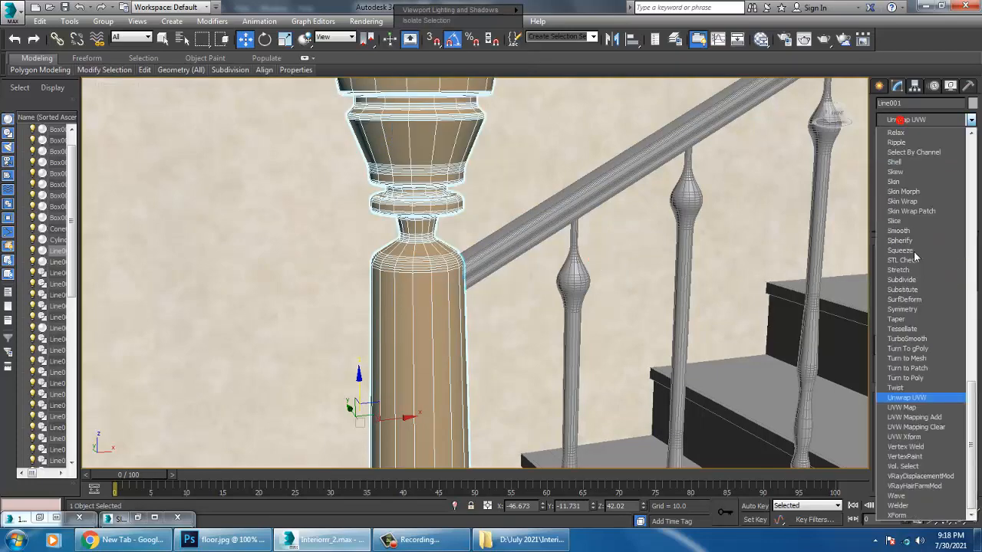
left_click(908, 409)
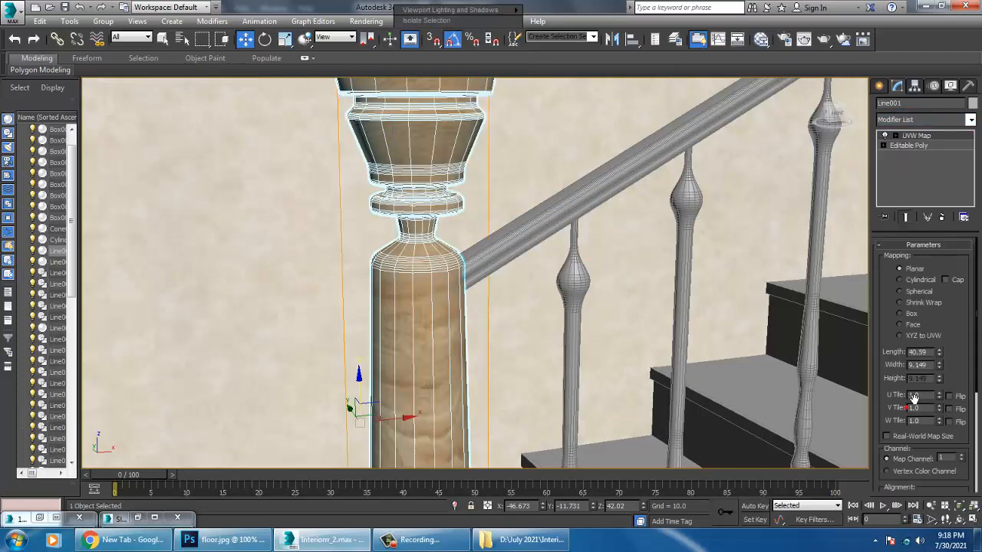
left_click(909, 281)
Step: Align the newel post's cylindrical mapping to the X axis and fit it to the object
scroll(921, 384, "down", 4)
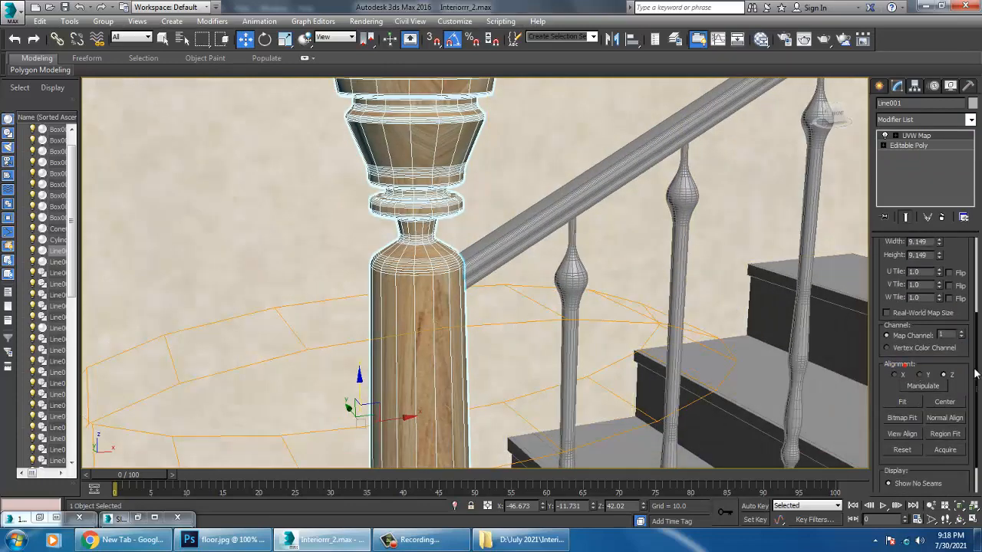
left_click(919, 375)
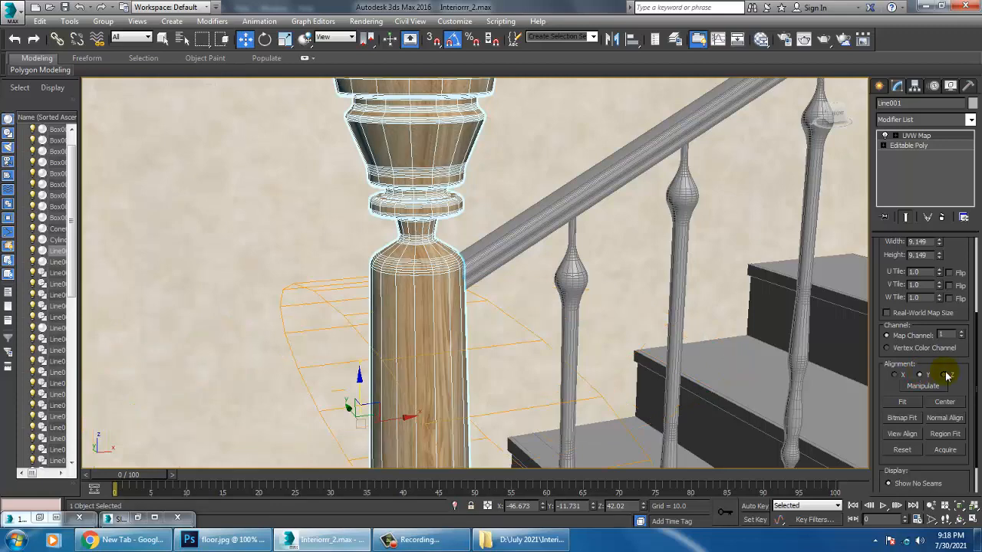
left_click(946, 375)
left_click(896, 375)
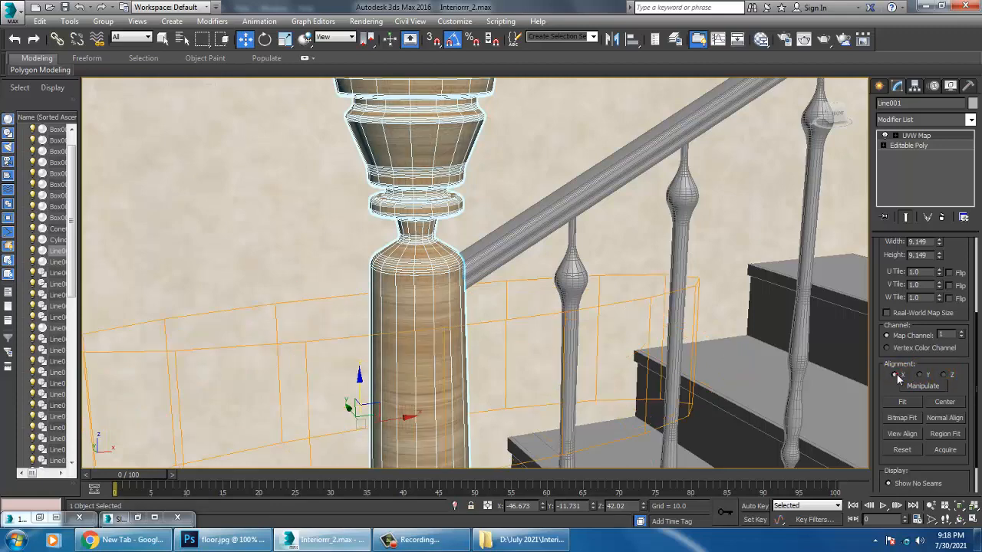
left_click(902, 404)
Step: Apply the wood material Material #27 to the newel post's tapered base and set its reflection colour to grey 62
scroll(468, 287, "down", 4)
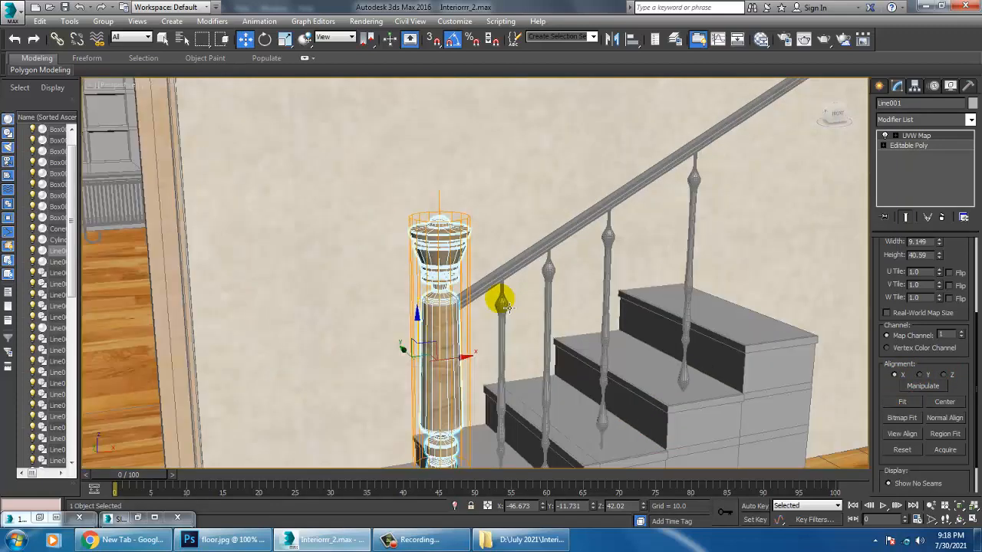
middle_click_drag(502, 301, 474, 306, "alt")
left_click(481, 305)
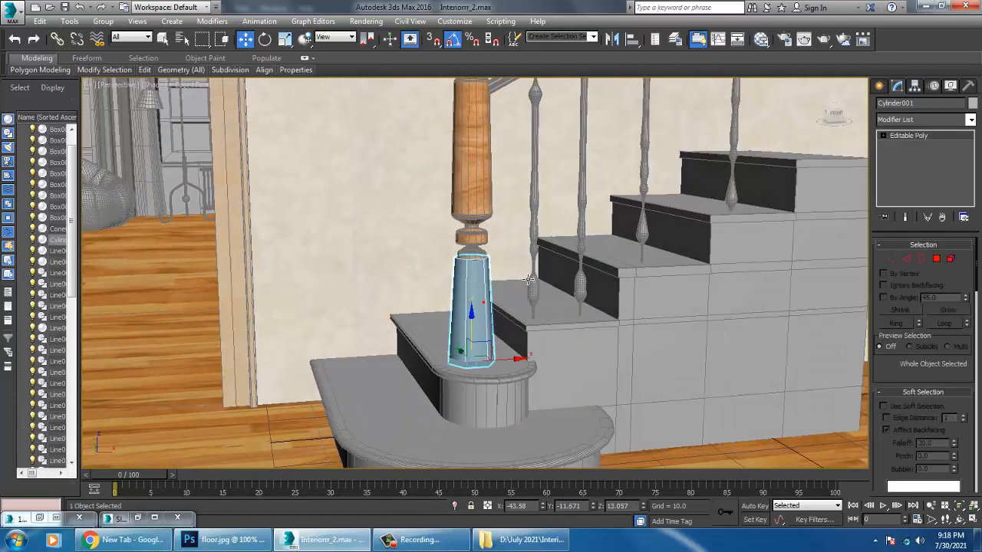
middle_click_drag(466, 215, 483, 307)
key("m")
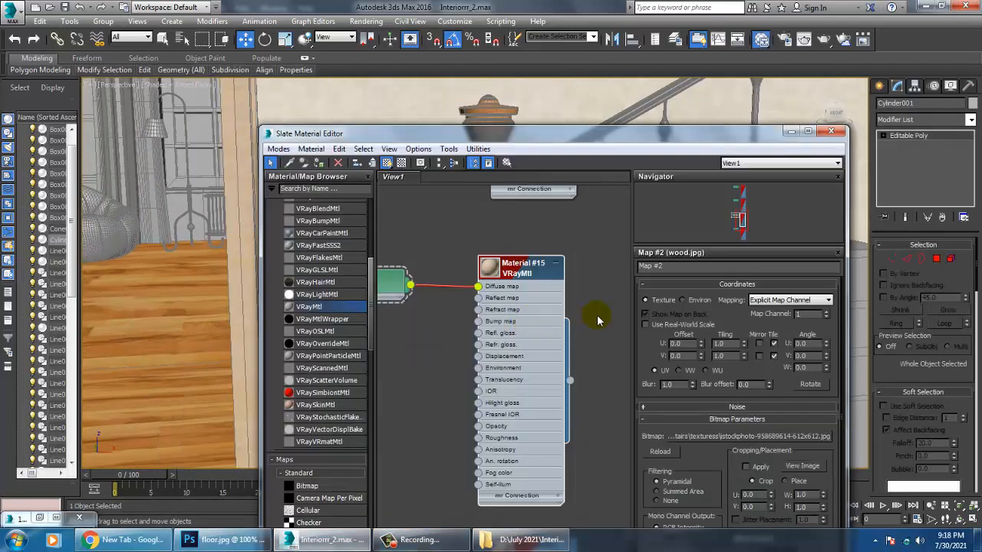
scroll(550, 408, "down", 5)
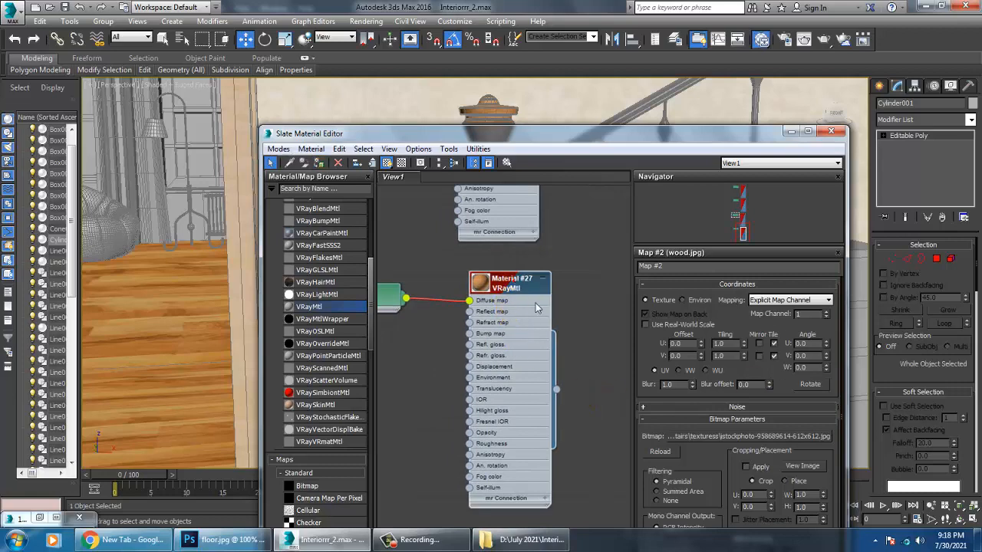
double_click(503, 287)
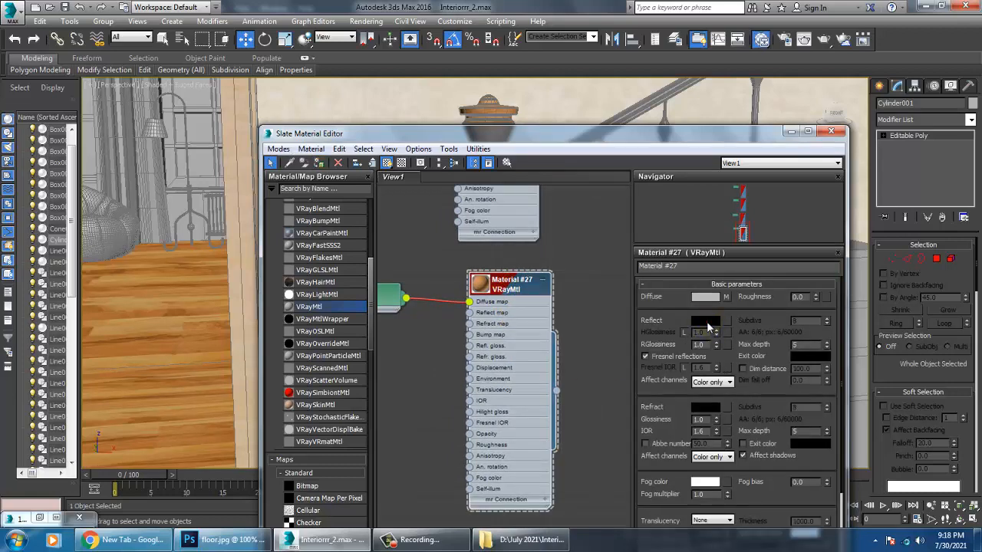
left_click(704, 321)
left_click_drag(362, 86, 367, 102)
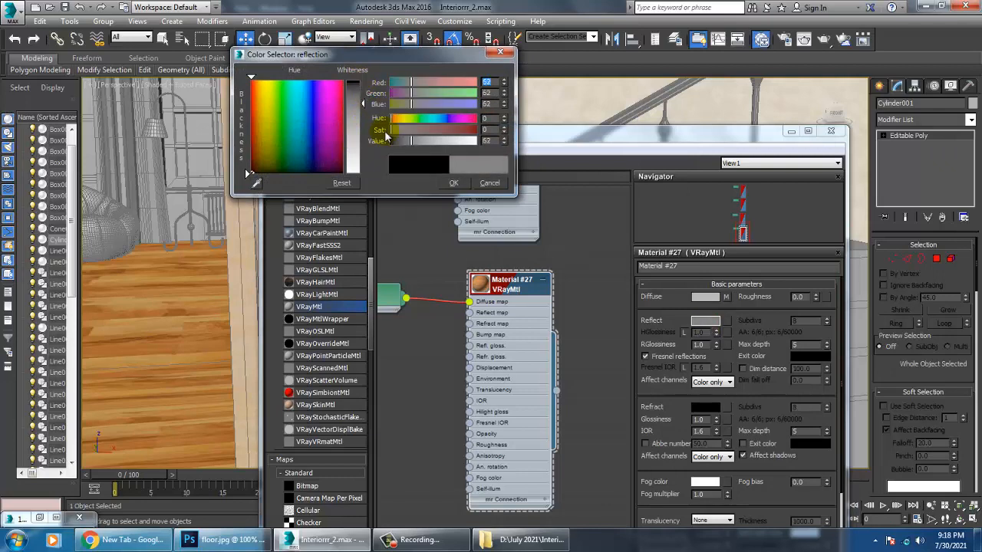
left_click(454, 185)
left_click(791, 131)
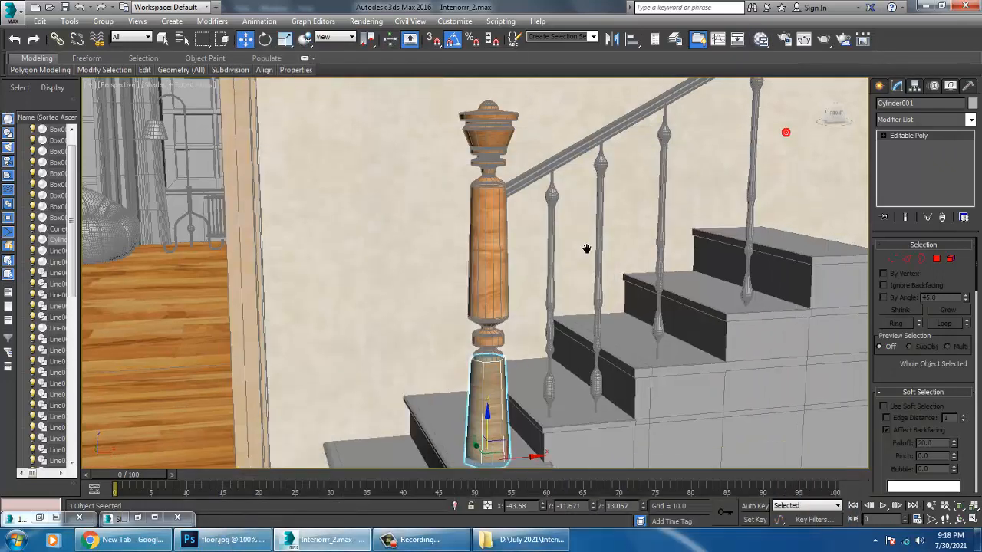
Step: Add a UVW Map modifier with Cylindrical mapping to the newel post's base and fit the mapping to it
left_click(912, 119)
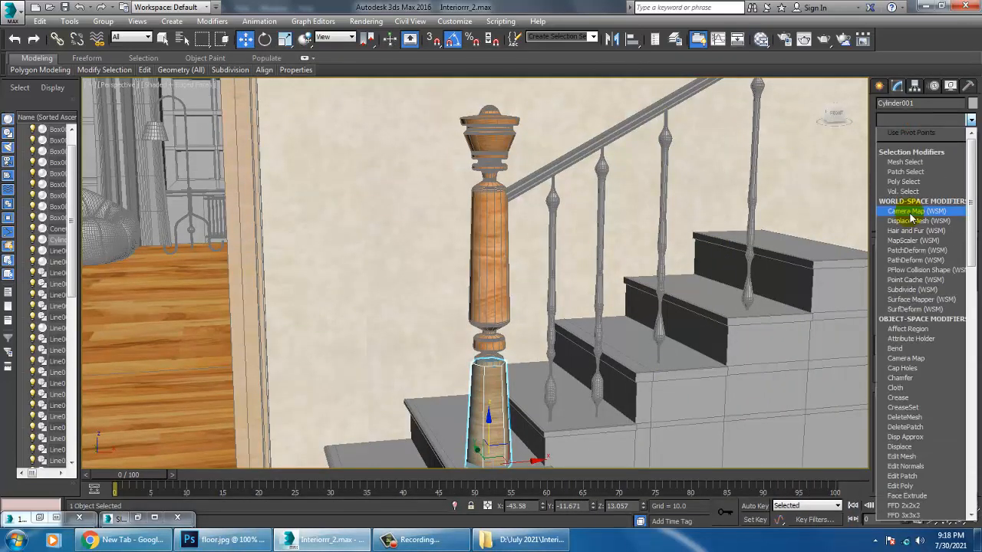
key("u")
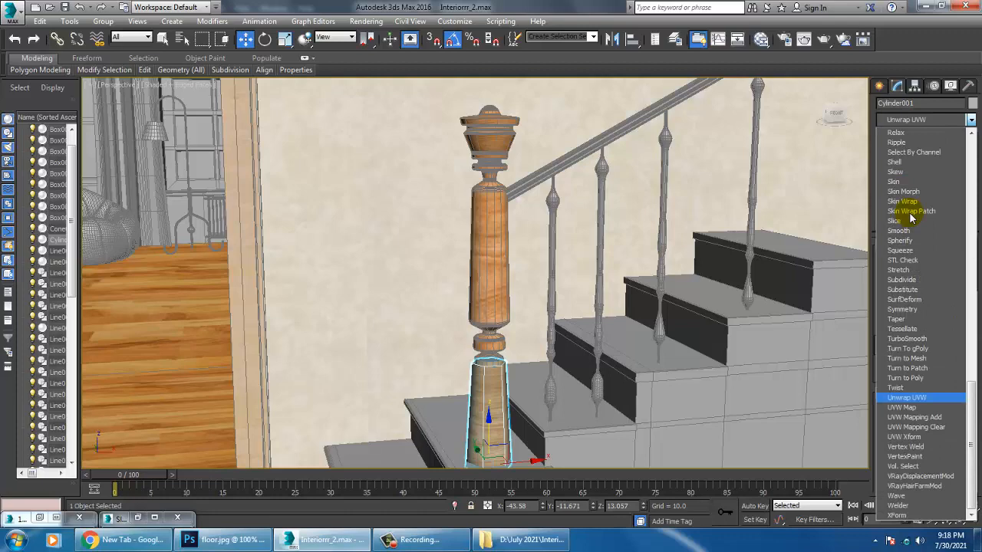
left_click(911, 407)
left_click(911, 282)
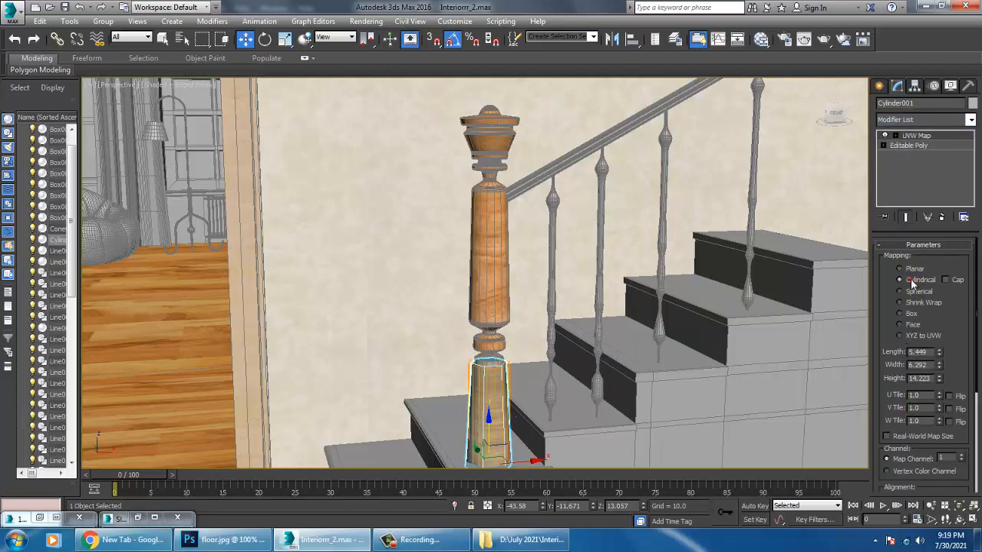
middle_click_drag(630, 348, 680, 359, "alt")
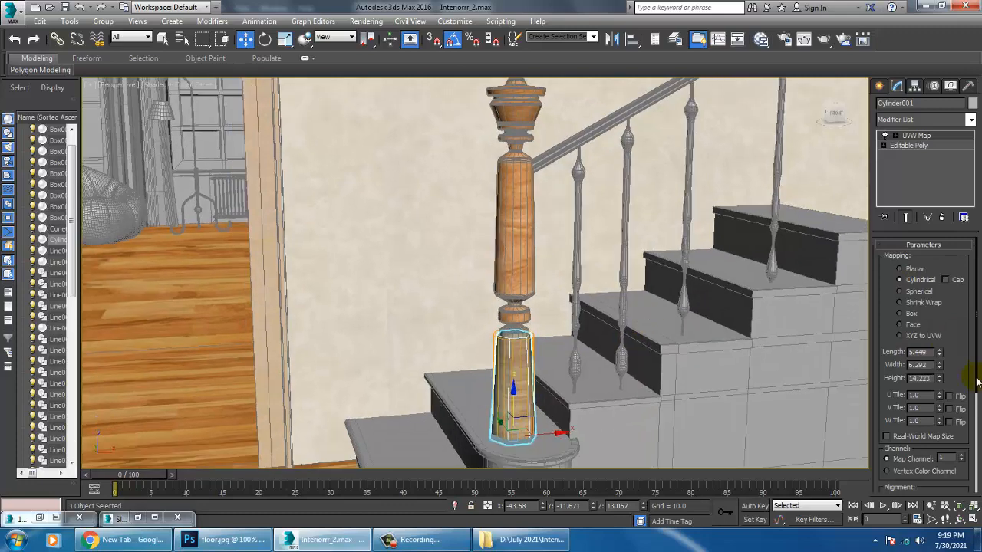
scroll(976, 380, "down", 5)
left_click(908, 382)
scroll(565, 351, "down", 5)
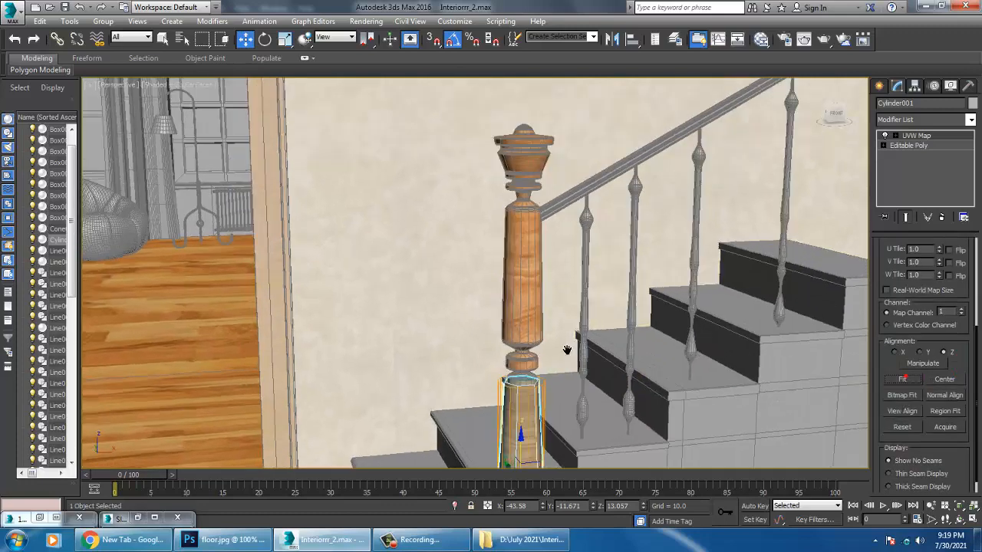
middle_click_drag(675, 253, 504, 360)
middle_click_drag(575, 370, 596, 373, "alt")
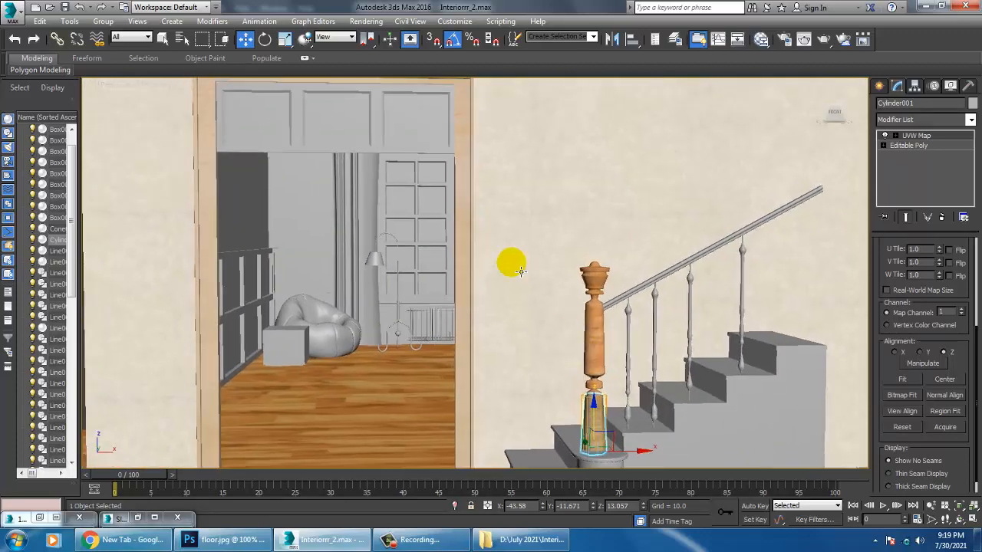
Step: Select the glass pane polygons of the three-panel transom above the doorway
left_click(427, 135)
middle_click_drag(438, 156, 460, 184, "alt")
middle_click_drag(460, 184, 465, 326)
scroll(491, 268, "up", 3)
left_click(936, 259)
Step: Create a new VRayMtl with refraction colour 250 and IOR 1.7, and assign it to the selected transom panes
key("m")
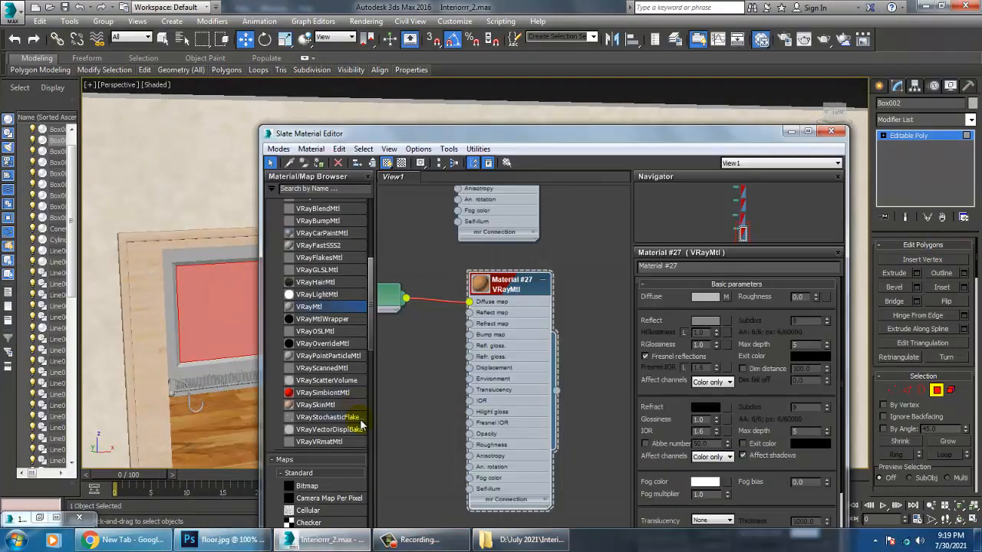
middle_click_drag(532, 452, 510, 257)
middle_click_drag(522, 424, 523, 337)
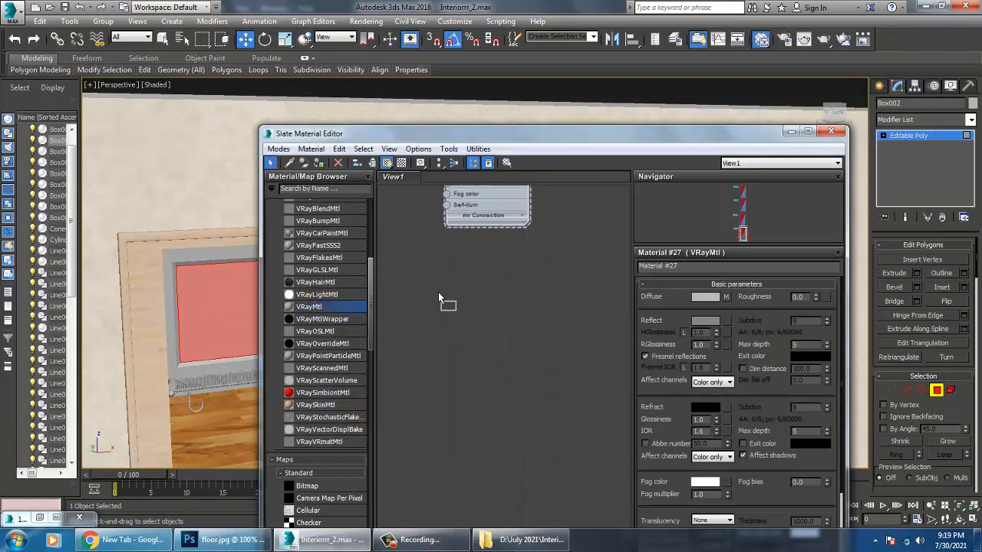
left_click_drag(439, 298, 441, 299)
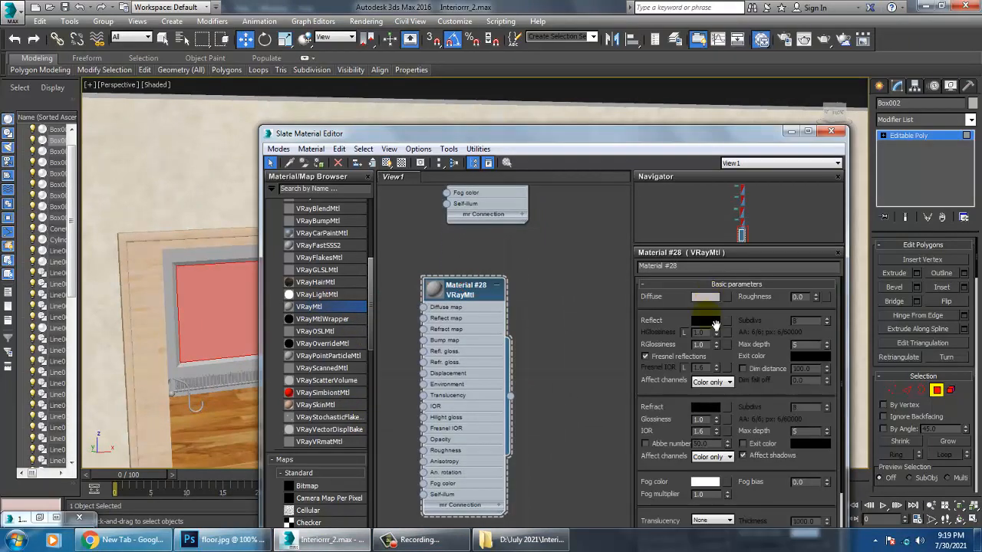
left_click(703, 404)
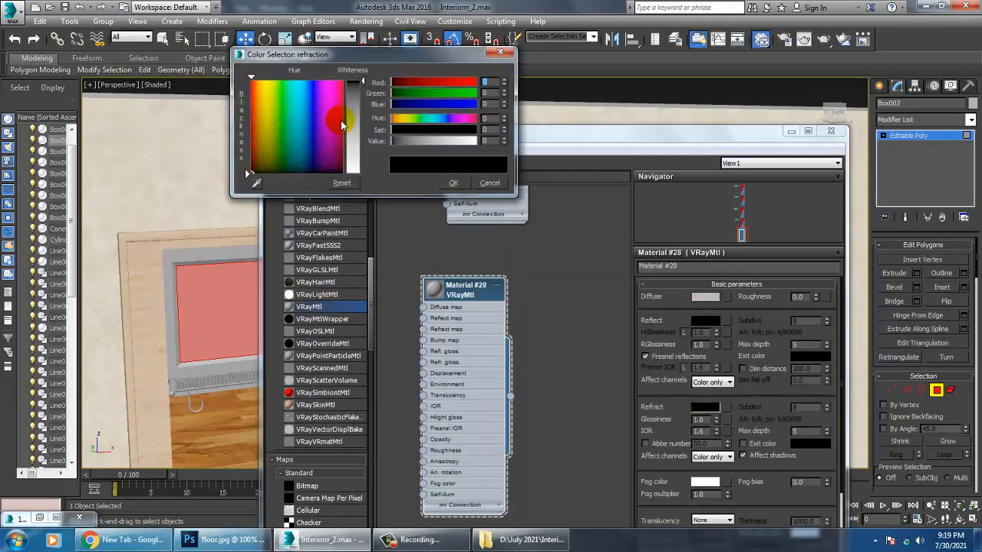
left_click_drag(359, 107, 358, 172)
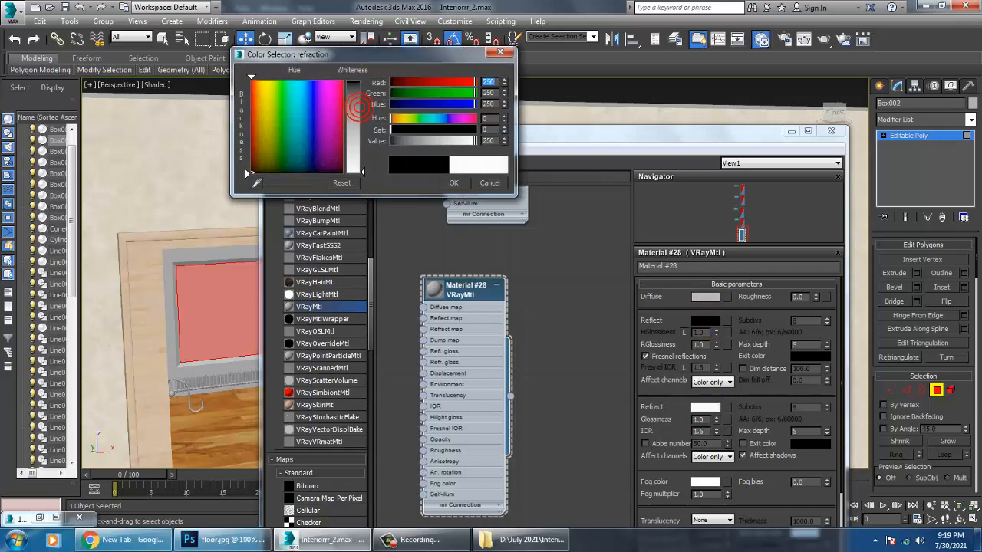
left_click(451, 182)
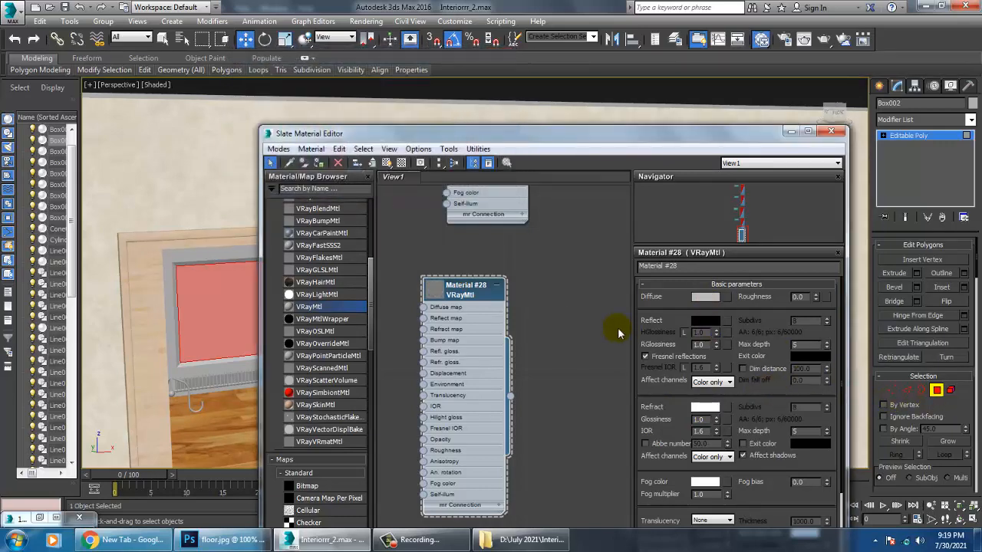
left_click(319, 163)
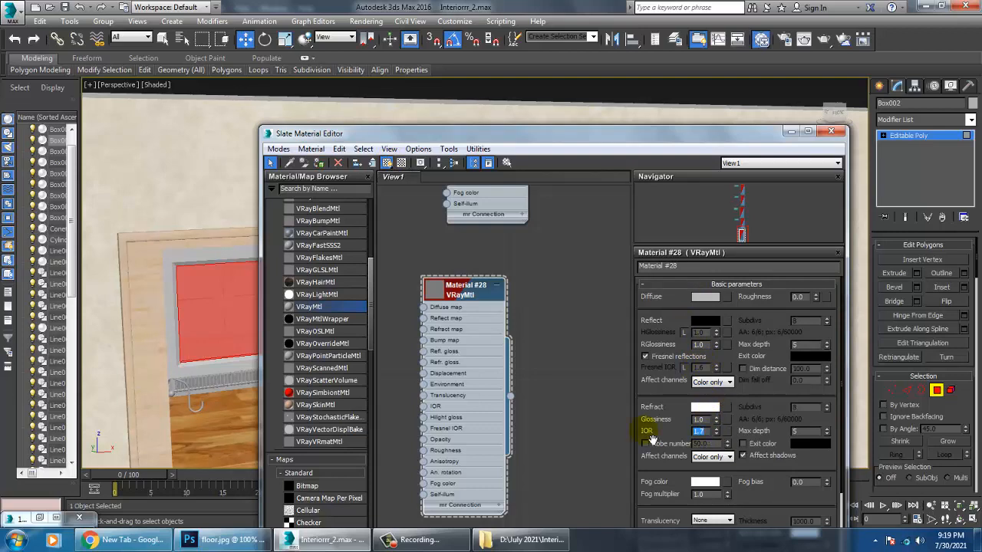
Step: Move the material editor clear of the transom and select the frame polygons around its glass panes
left_click_drag(741, 133, 702, 386)
middle_click_drag(592, 237, 631, 230, "alt")
left_click(629, 227)
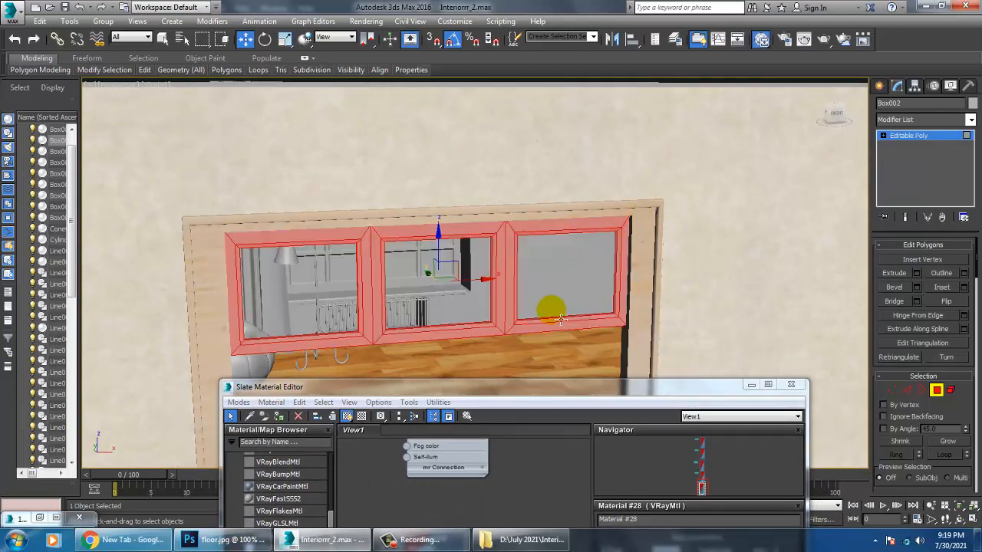
Step: Assign the light wood VRayMtl (Material #15) to the transom's selected frame polygons and close the material editor
left_click_drag(594, 388, 565, 125)
middle_click_drag(504, 184, 511, 412)
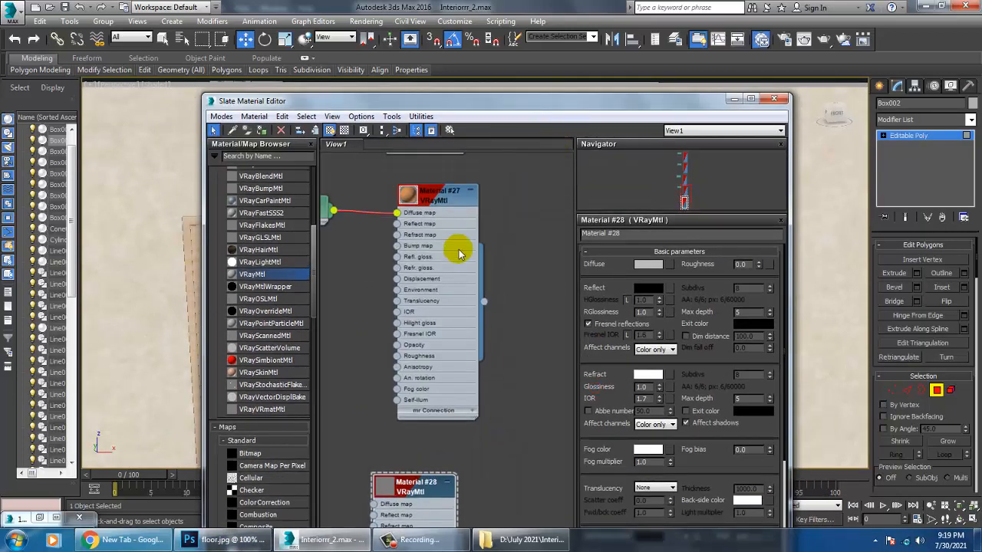
middle_click_drag(441, 157, 487, 436)
double_click(472, 238)
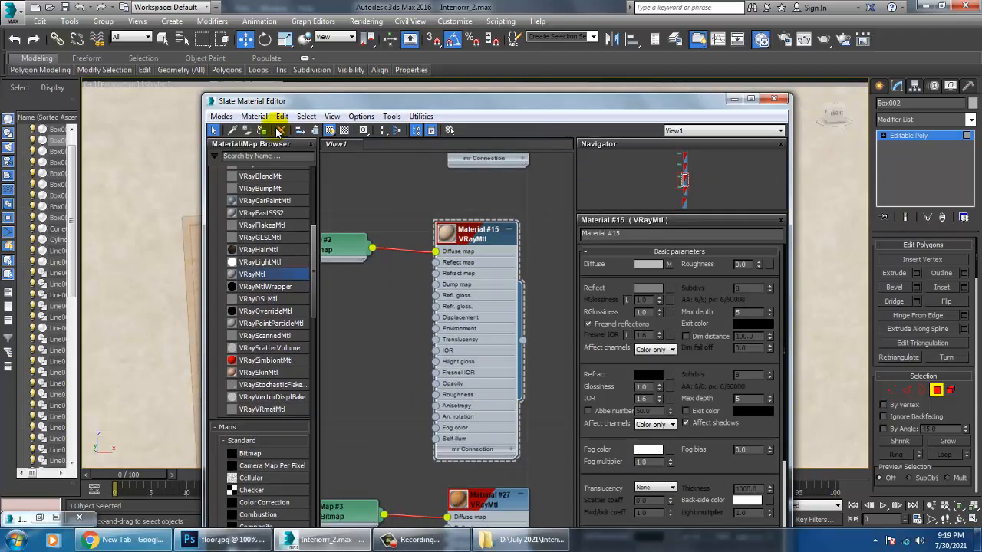
left_click(773, 100)
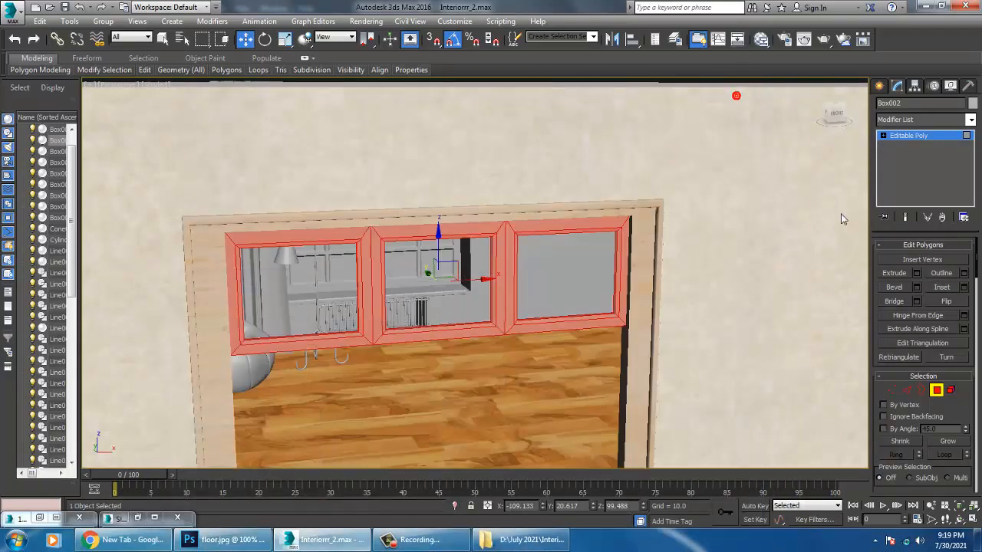
Step: Add a UVW Map modifier with Box mapping to the transom frame polygons and deselect the object
left_click(920, 120)
scroll(925, 220, "down", 10)
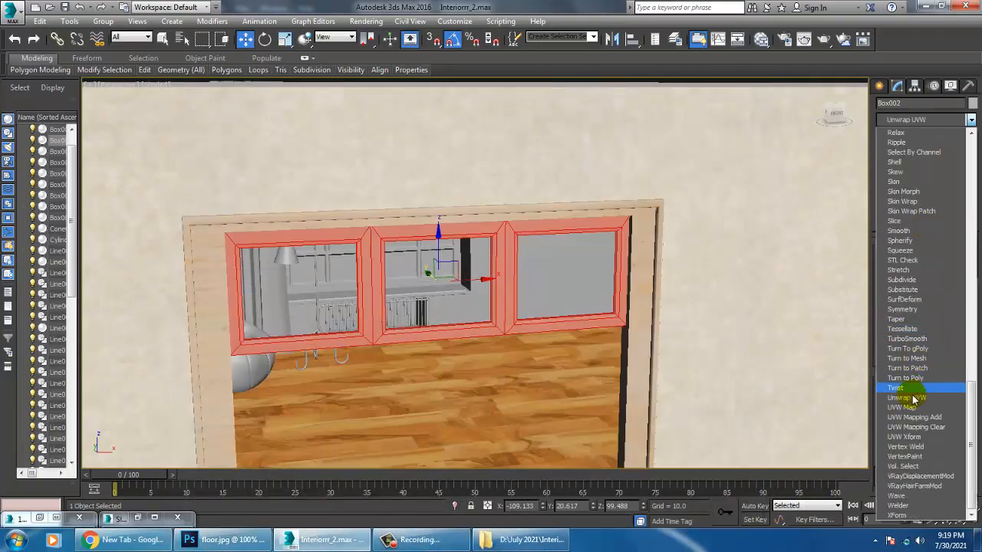
left_click(905, 407)
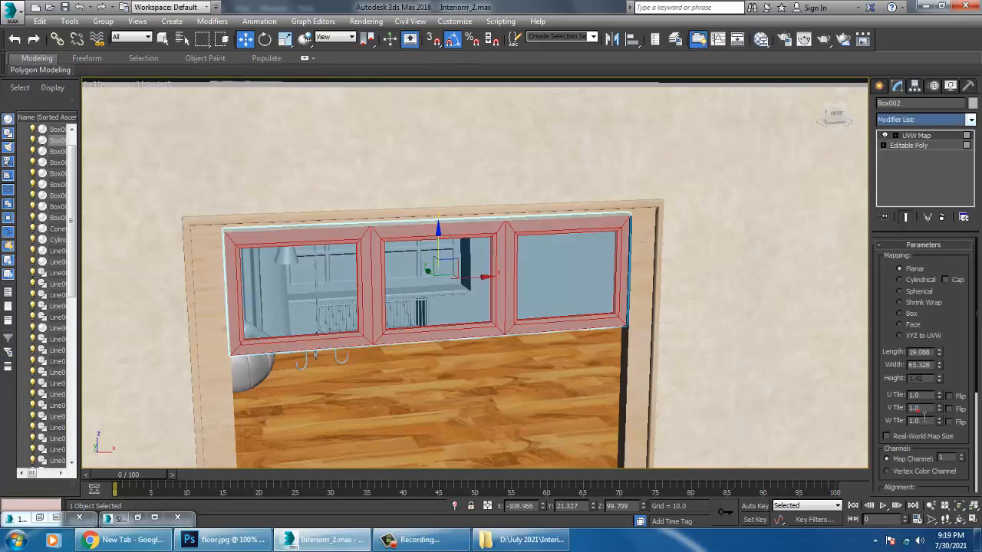
left_click(907, 315)
scroll(637, 284, "down", 5)
middle_click_drag(638, 284, 635, 300, "alt")
left_click(638, 174)
Step: Frame the doorway and staircase in the perspective view and set the environment background colour to white (255)
scroll(583, 311, "up", 3)
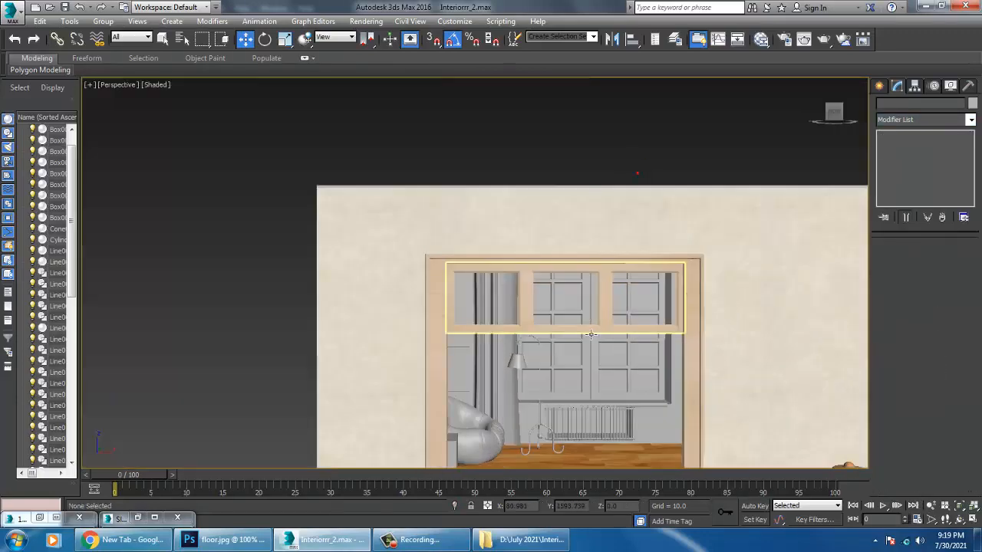
middle_click_drag(590, 335, 467, 196)
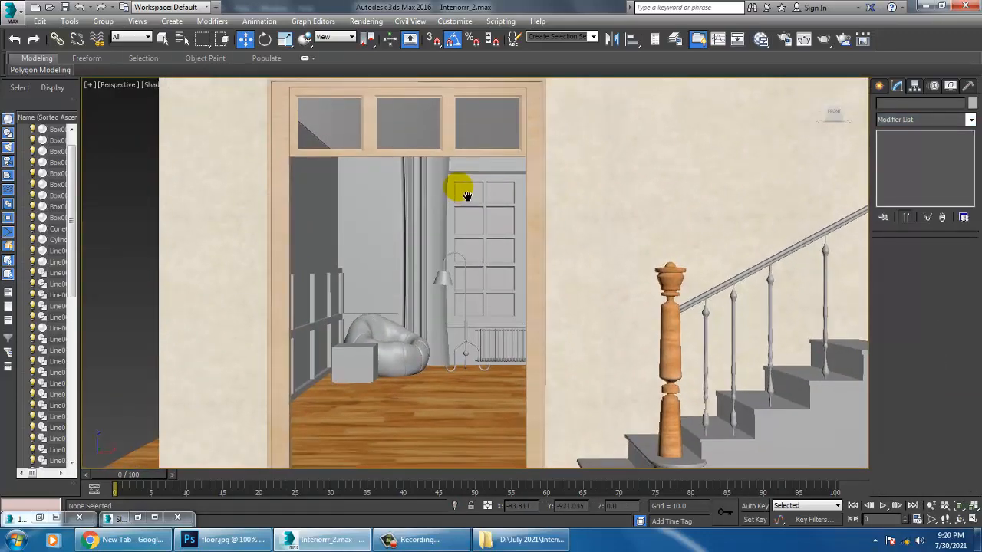
middle_click_drag(495, 237, 504, 245, "alt")
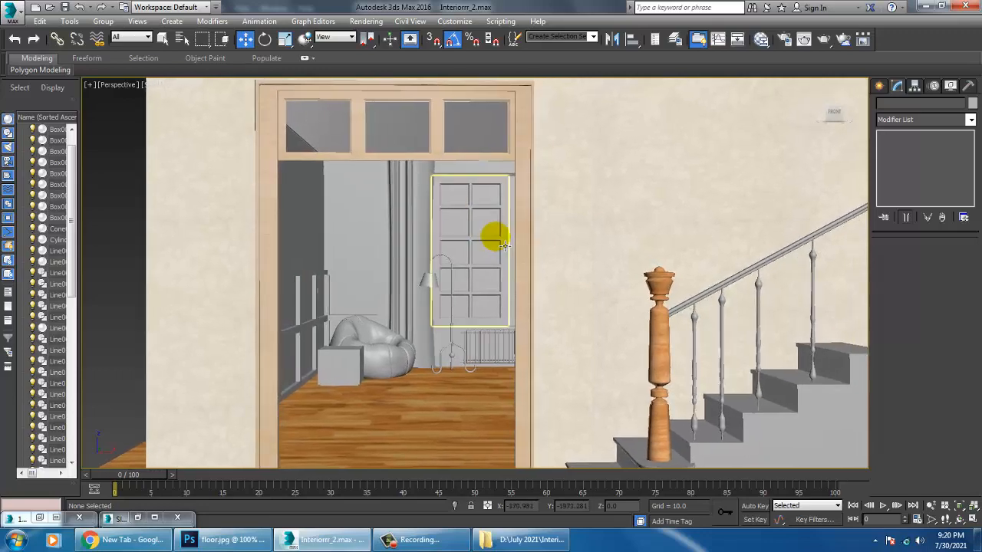
left_click(365, 21)
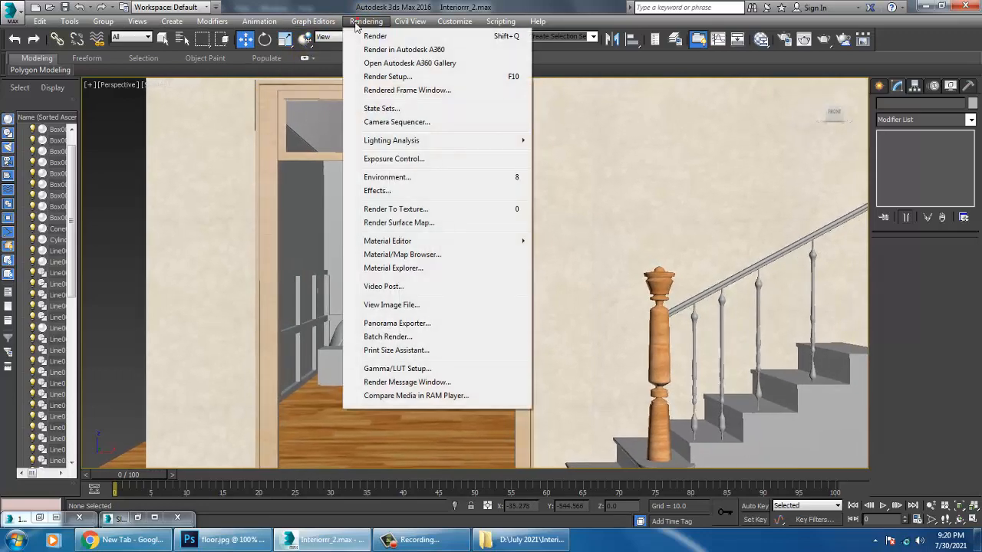
left_click(402, 176)
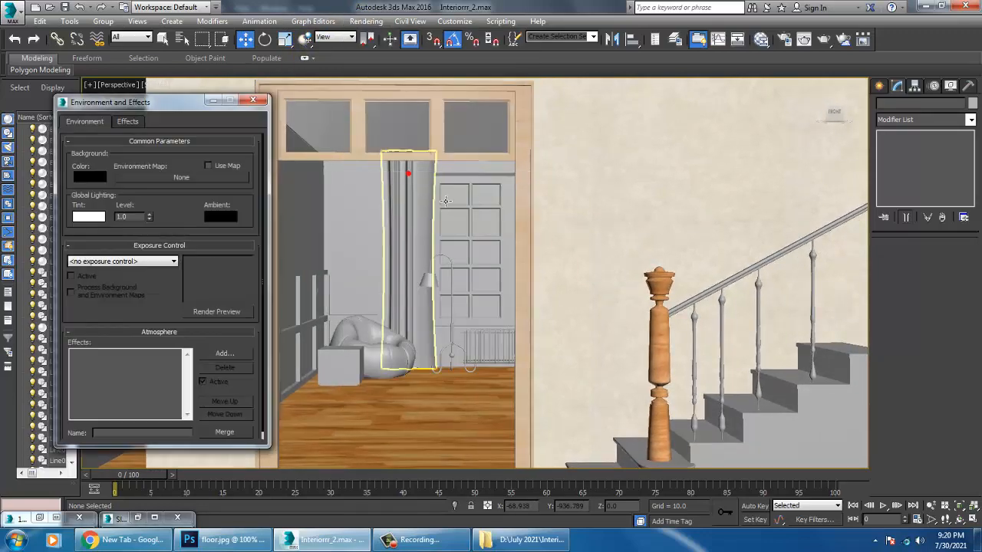
left_click(90, 178)
left_click_drag(354, 123, 357, 174)
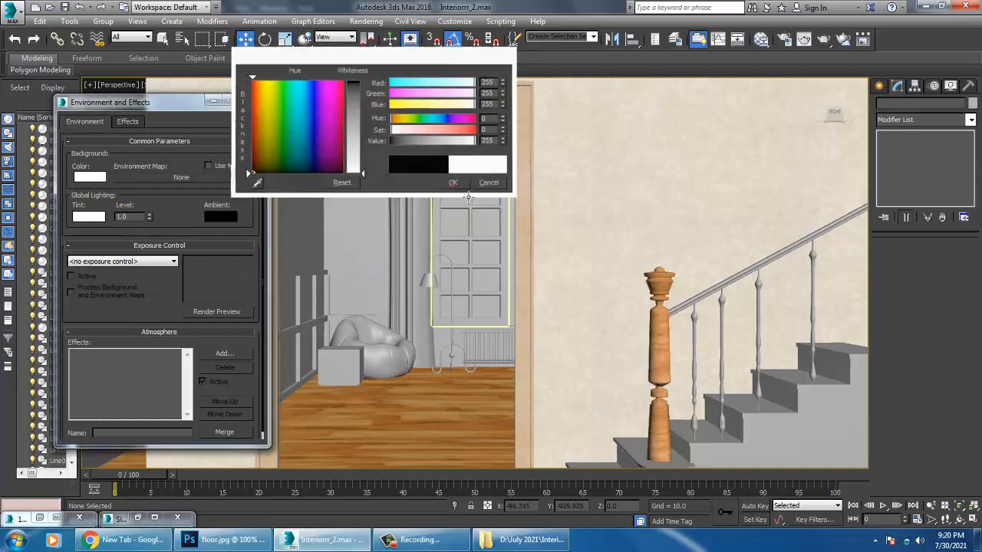
left_click(452, 183)
Step: Render the perspective view, check the materials in the V-Ray frame buffer, and close the render and environment windows
left_click(365, 21)
left_click(379, 29)
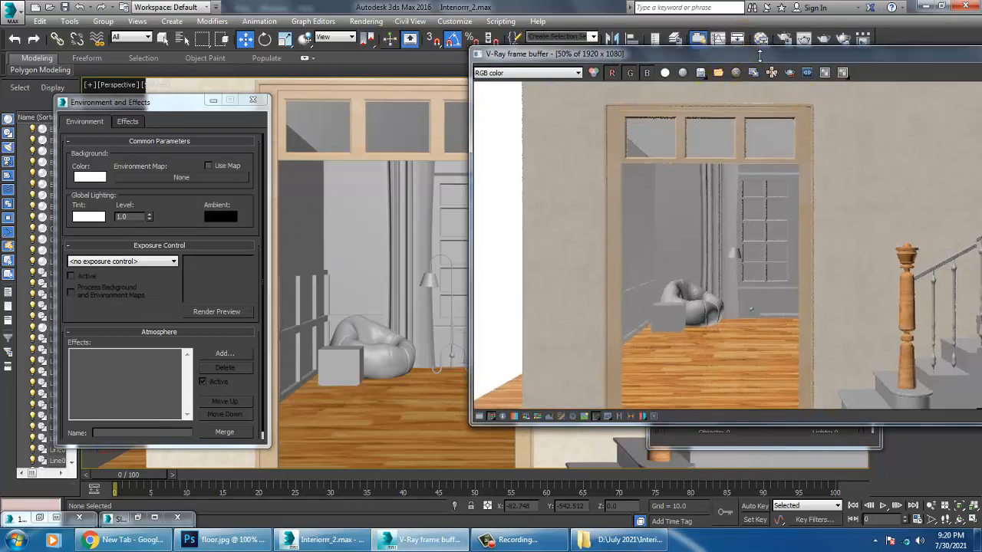
mouse_move(760, 54)
left_mouse_down()
mouse_move(760, 65)
mouse_move(338, 68)
left_mouse_up()
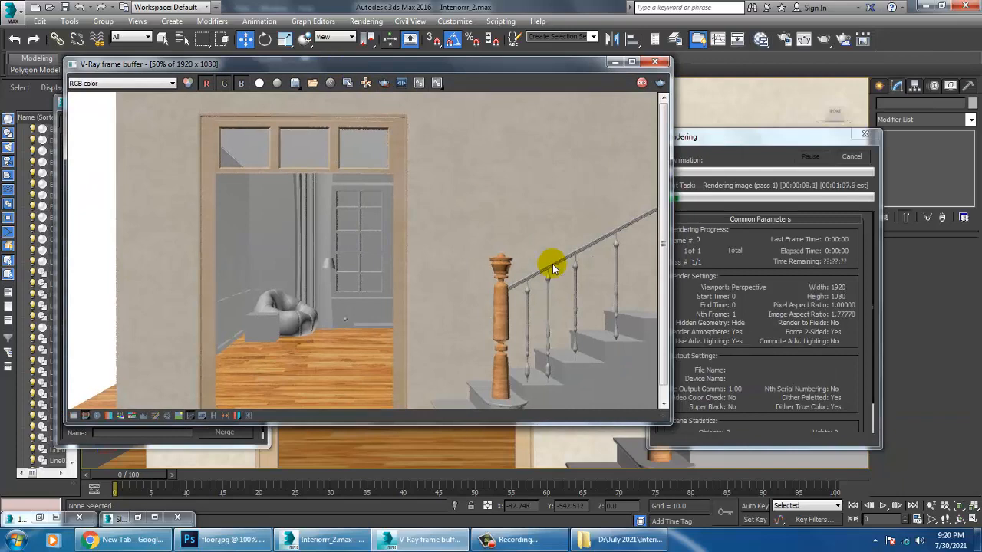
left_click(656, 65)
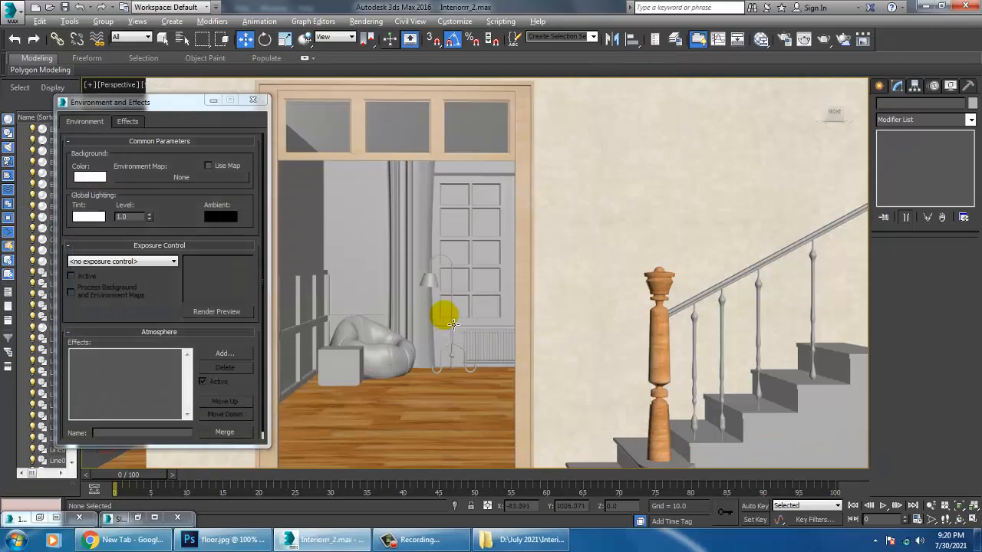
left_click(252, 100)
Step: Convert the ceiling slab to Editable Poly and select the vertices along its edge on the doorway side
middle_click_drag(644, 290, 562, 347, "alt")
left_click(584, 294)
key("z")
right_click(450, 274)
mouse_move(526, 395)
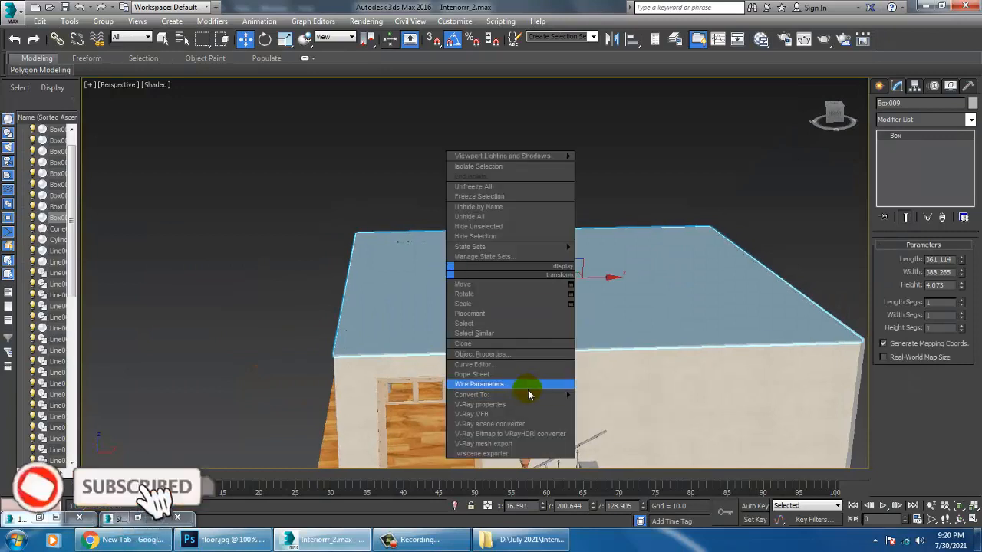
left_click(641, 404)
key("1")
left_click_drag(300, 161, 394, 368)
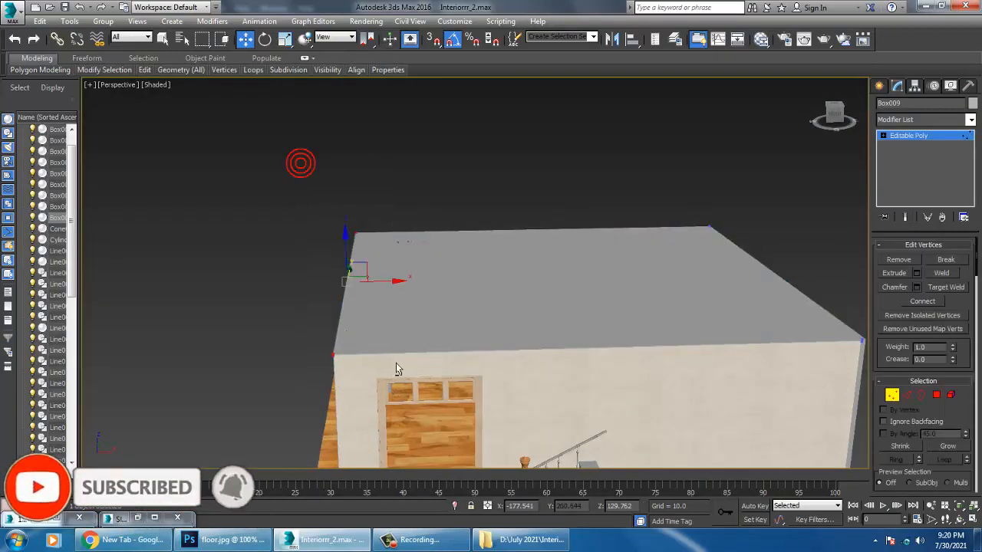
Step: Move the ceiling slab's selected edge vertices inward along X to about -170.88
middle_click_drag(394, 369, 396, 291, "alt")
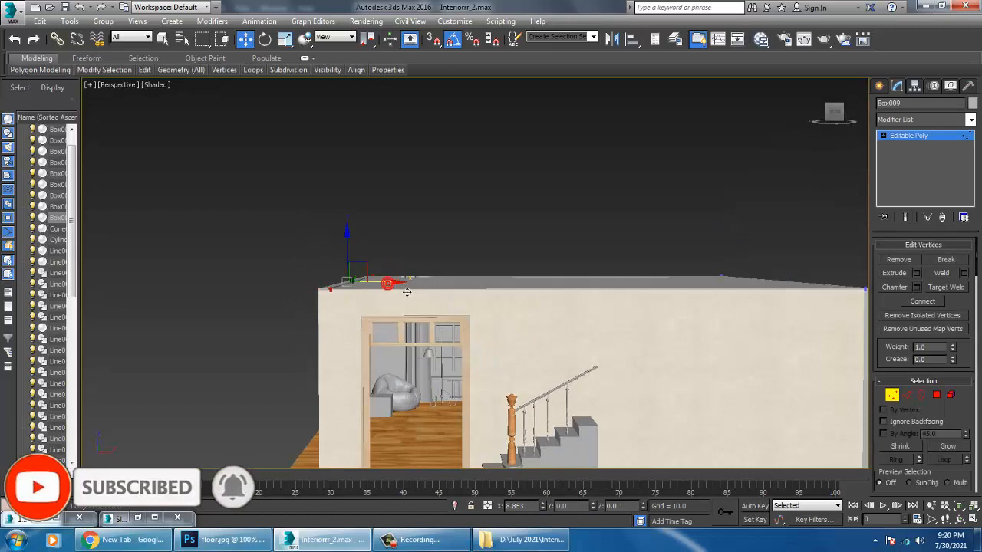
scroll(404, 292, "up", 10)
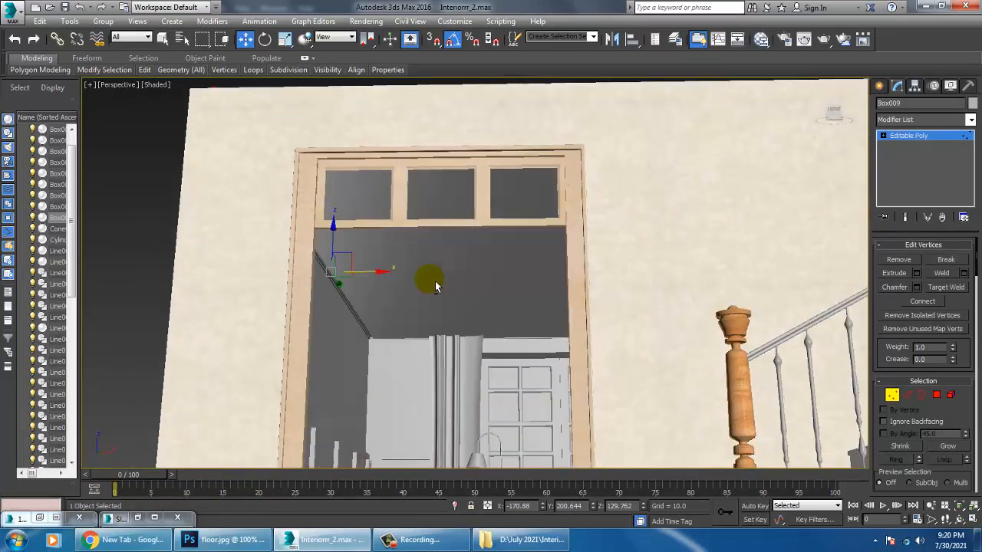
mouse_move(380, 300)
middle_mouse_down("alt")
mouse_move(366, 307)
mouse_move(390, 317)
middle_mouse_up("alt")
scroll(366, 307, "up", 3)
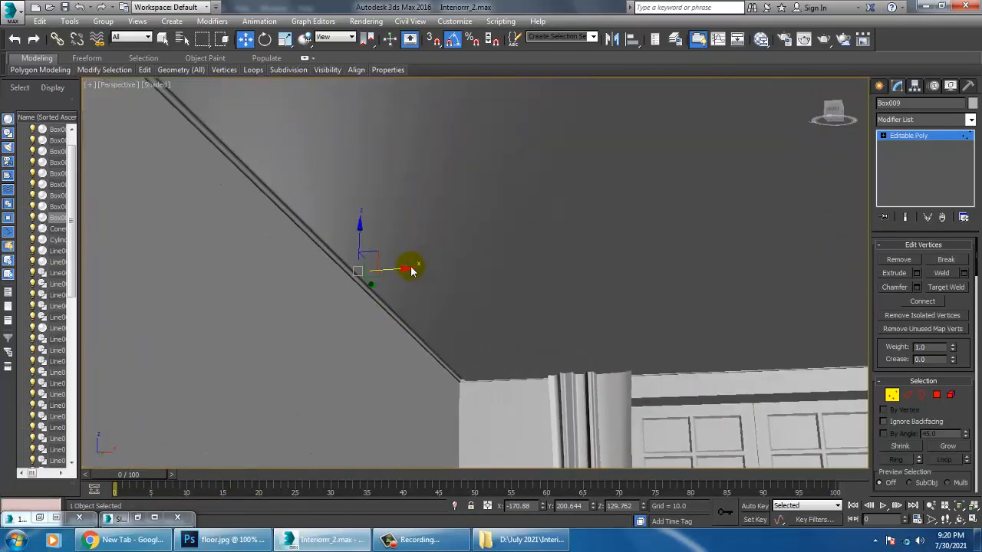
mouse_move(413, 278)
left_mouse_down()
mouse_move(438, 274)
mouse_move(406, 270)
left_mouse_up()
scroll(422, 313, "down", 5)
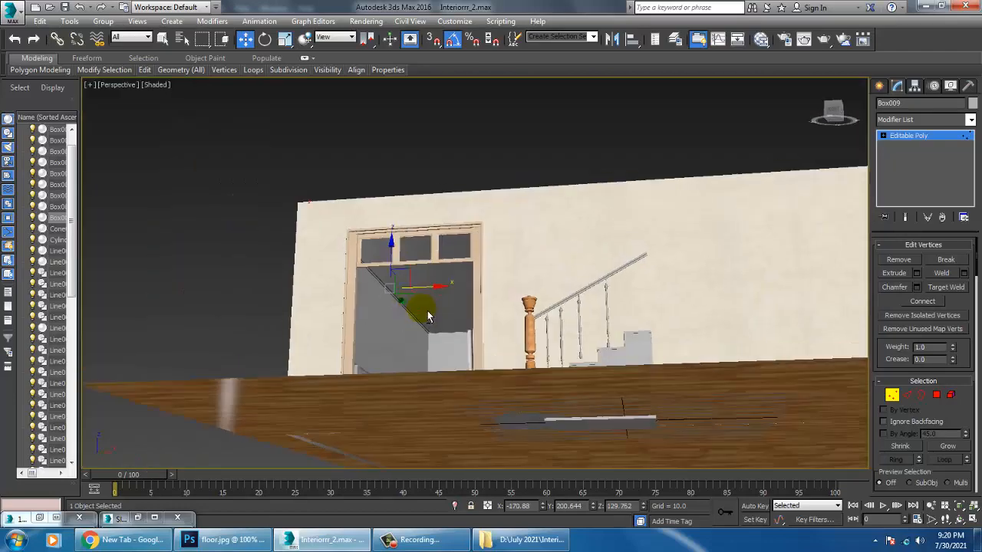
middle_click_drag(427, 315, 462, 358, "alt")
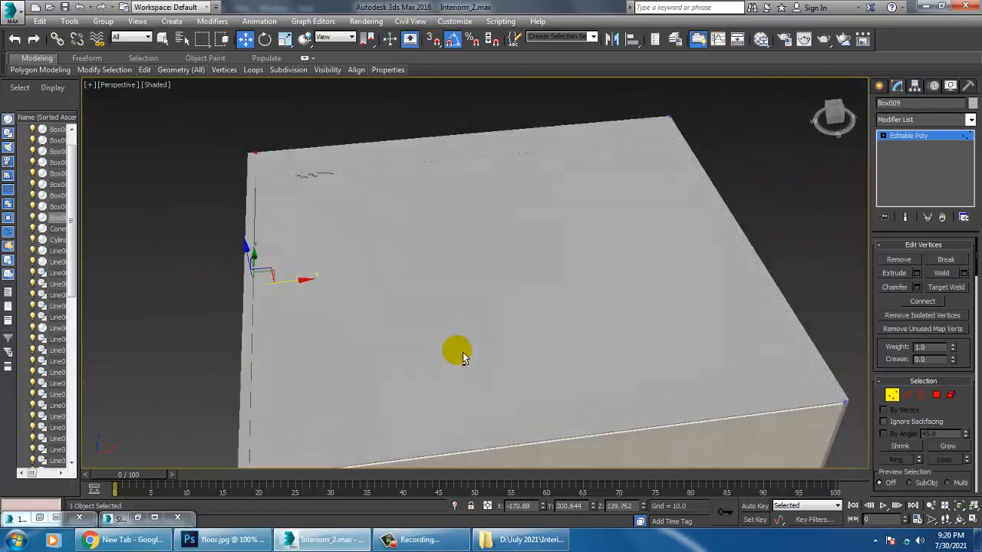
Step: Leave vertex editing and delete the whole ceiling slab from the room
left_click(922, 137)
left_click(584, 256)
key("Delete")
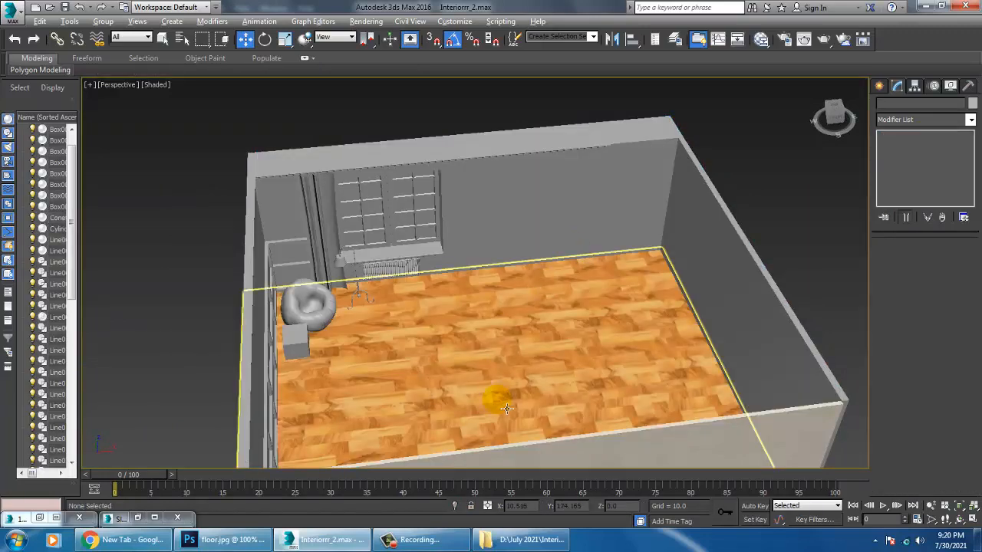
Step: Examine the room without its ceiling through the doorway, along with the window wall, curtain and staircase
middle_click_drag(506, 408, 338, 229, "alt")
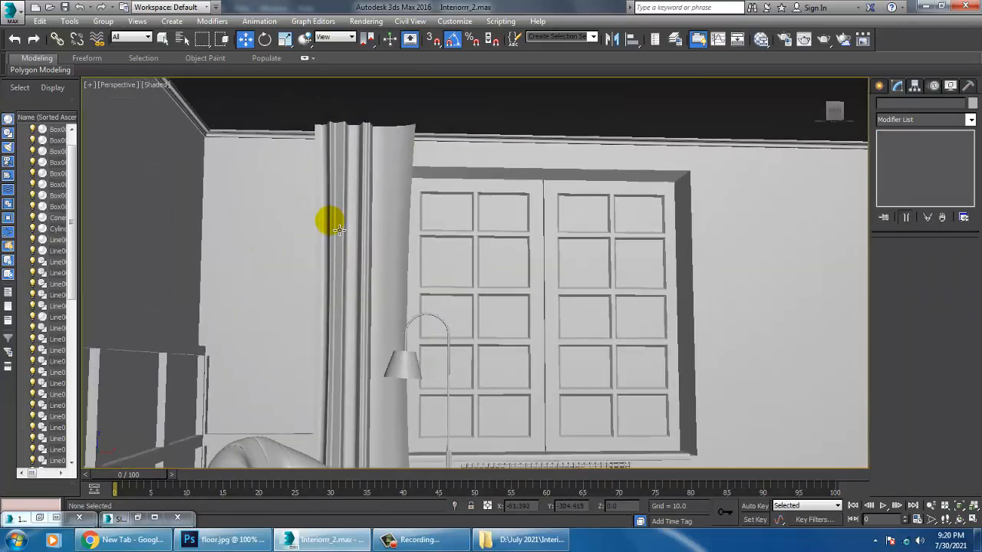
scroll(339, 236, "down", 3)
middle_click_drag(429, 290, 454, 333)
scroll(416, 287, "down", 5)
scroll(474, 332, "up", 4)
scroll(455, 333, "down", 4)
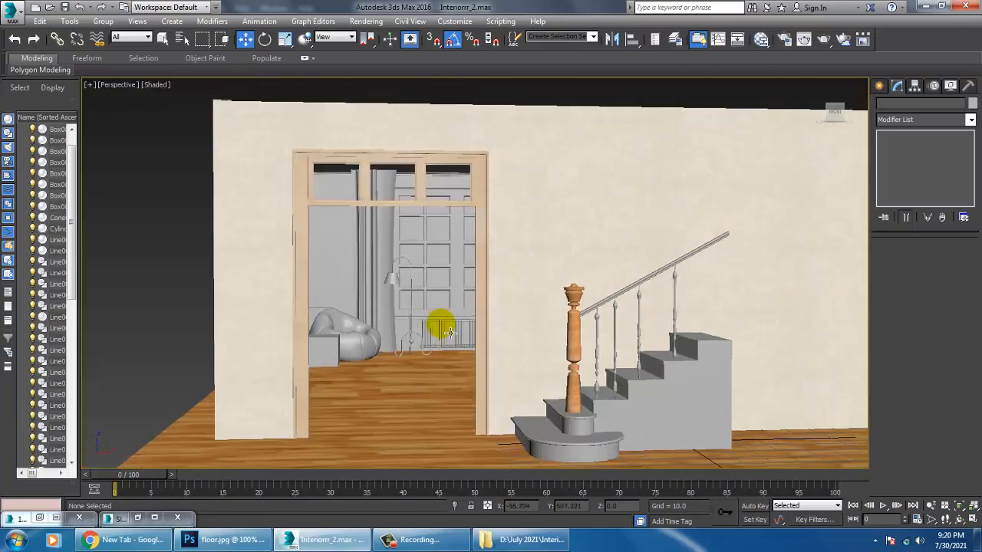
scroll(454, 332, "up", 5)
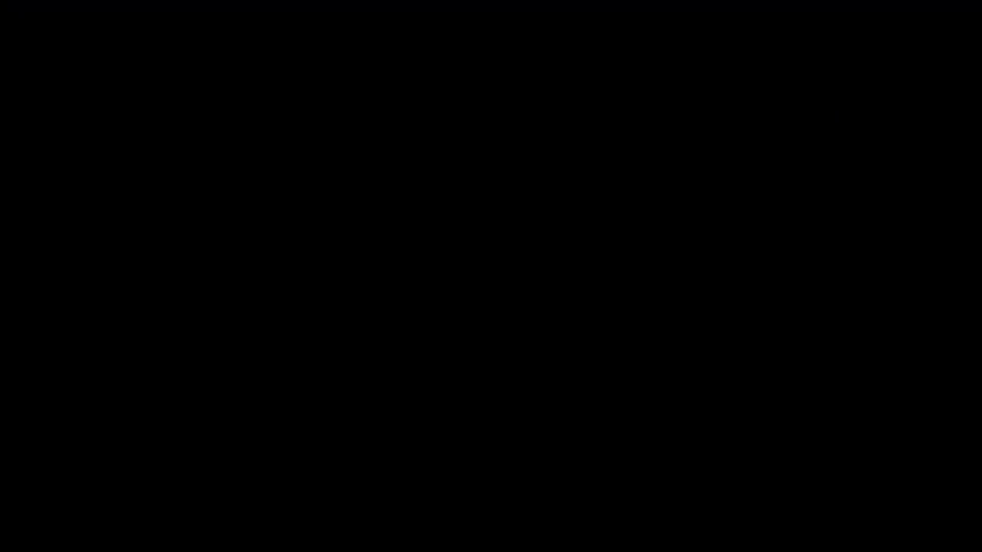